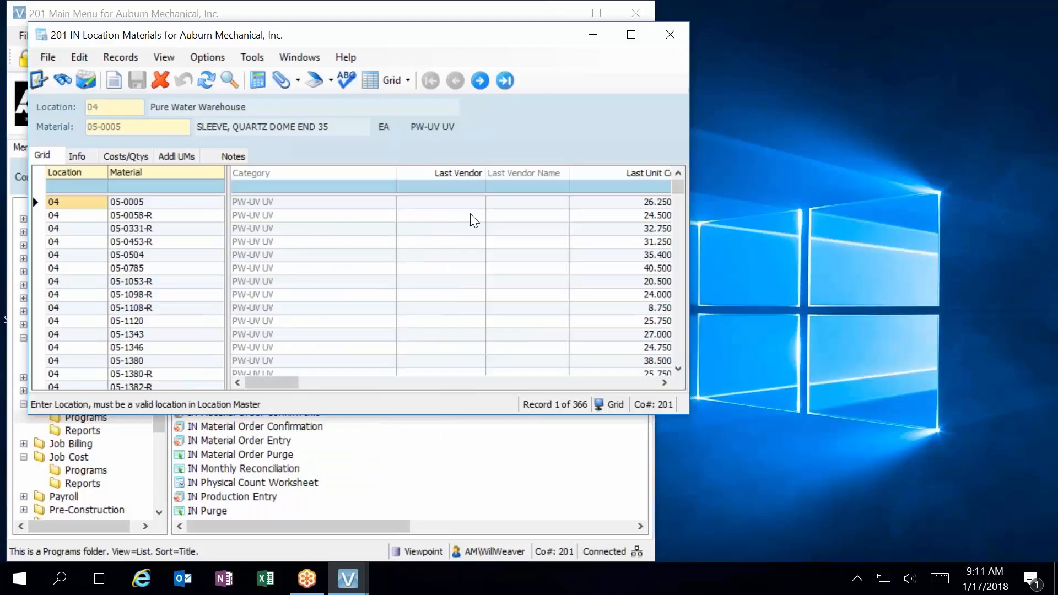
# Step: Enlarge the IN Location Materials window and look through the materials listed for the Pure Water Warehouse location
pyautogui.click(631, 35)
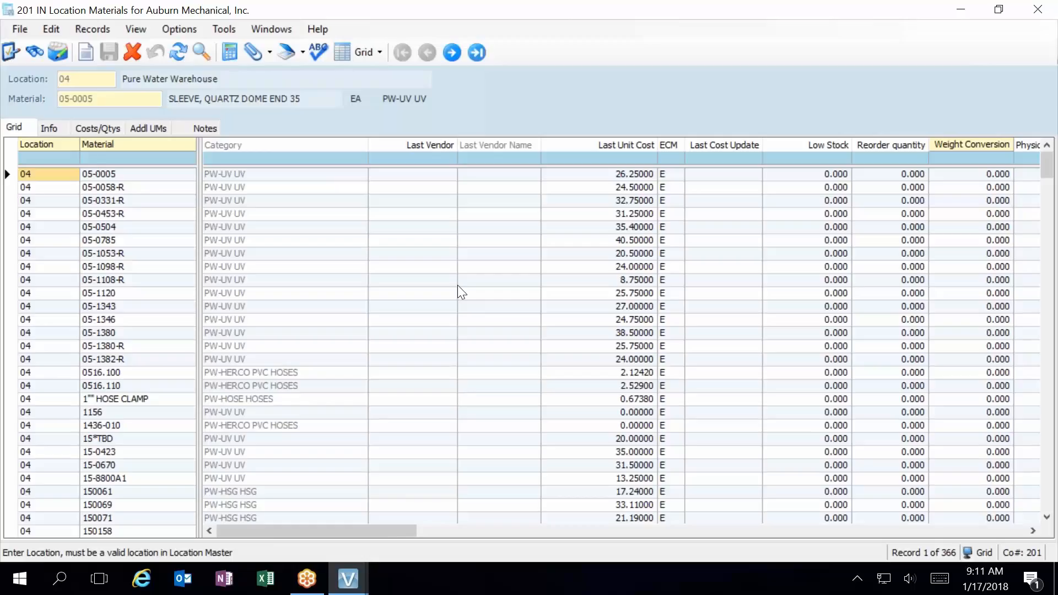
pyautogui.scroll(-4, 458, 285)
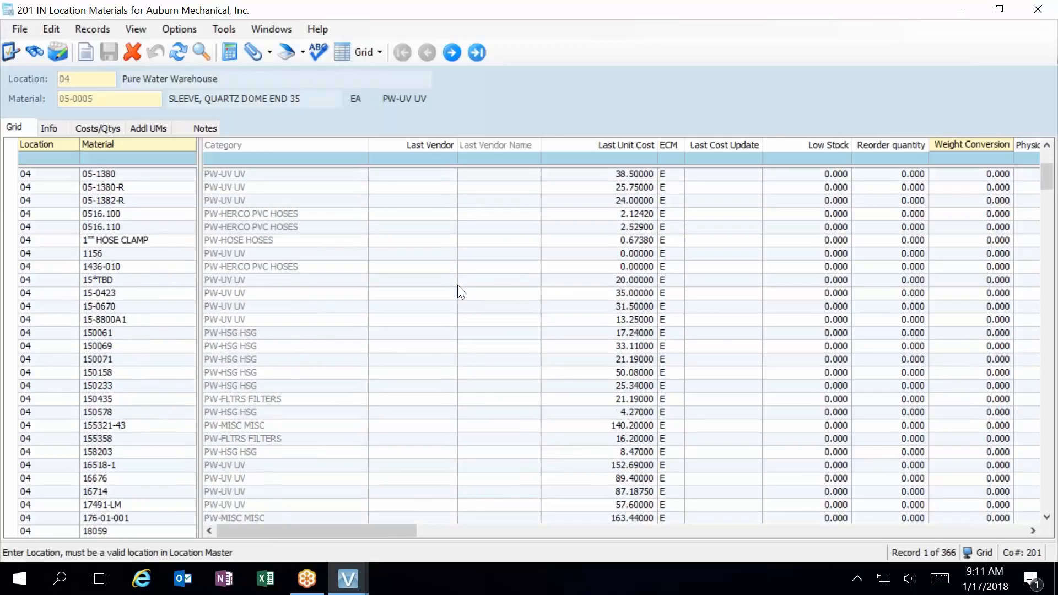
pyautogui.scroll(-9, 457, 285)
pyautogui.scroll(13, 457, 286)
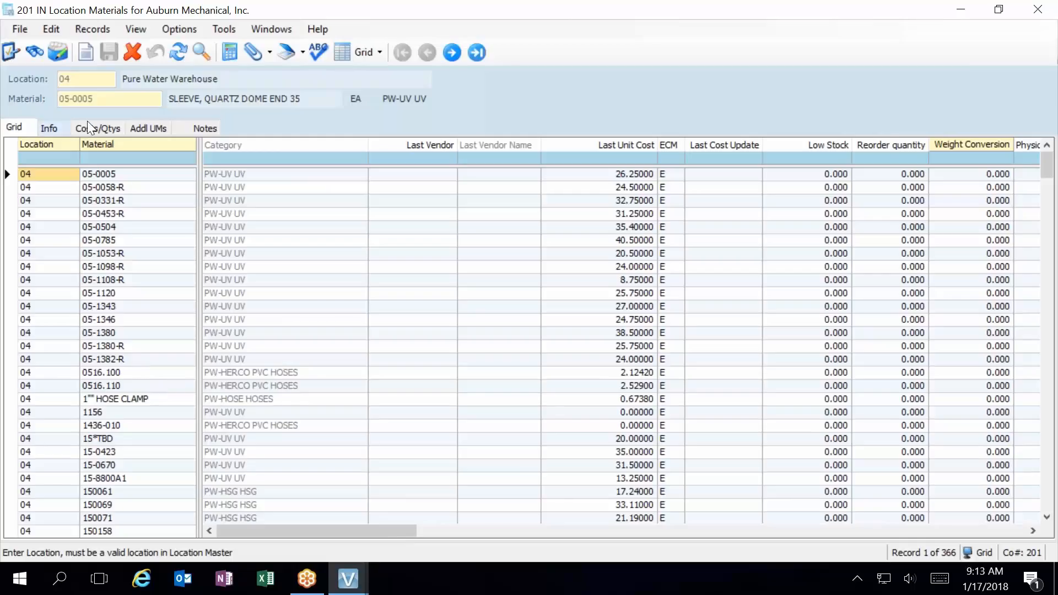
# Step: Review the general info and the costs and quantities of material 05-0005, and return to the materials grid
pyautogui.click(49, 128)
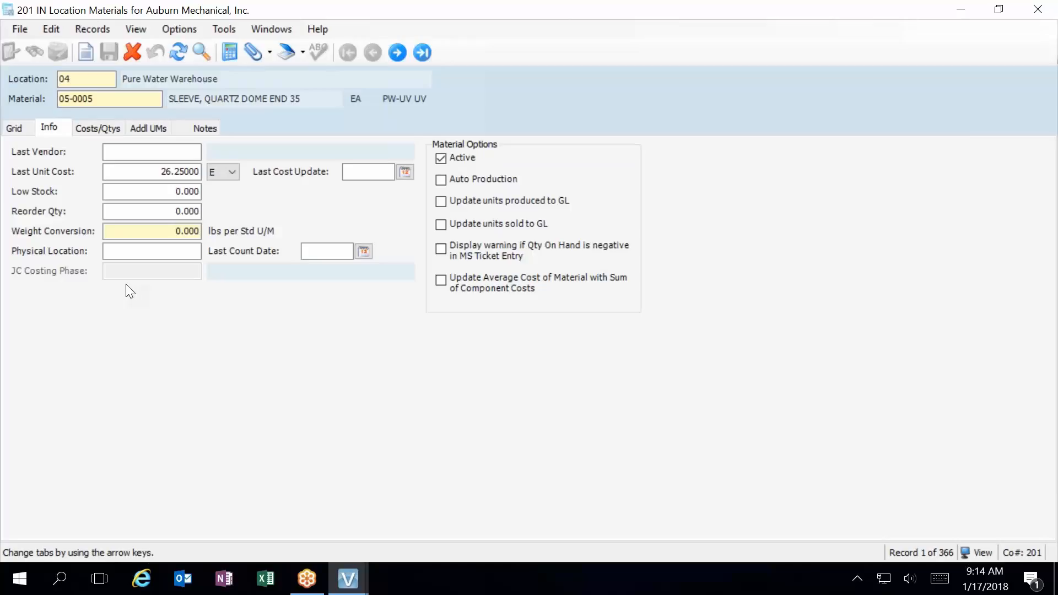
pyautogui.press('Right')
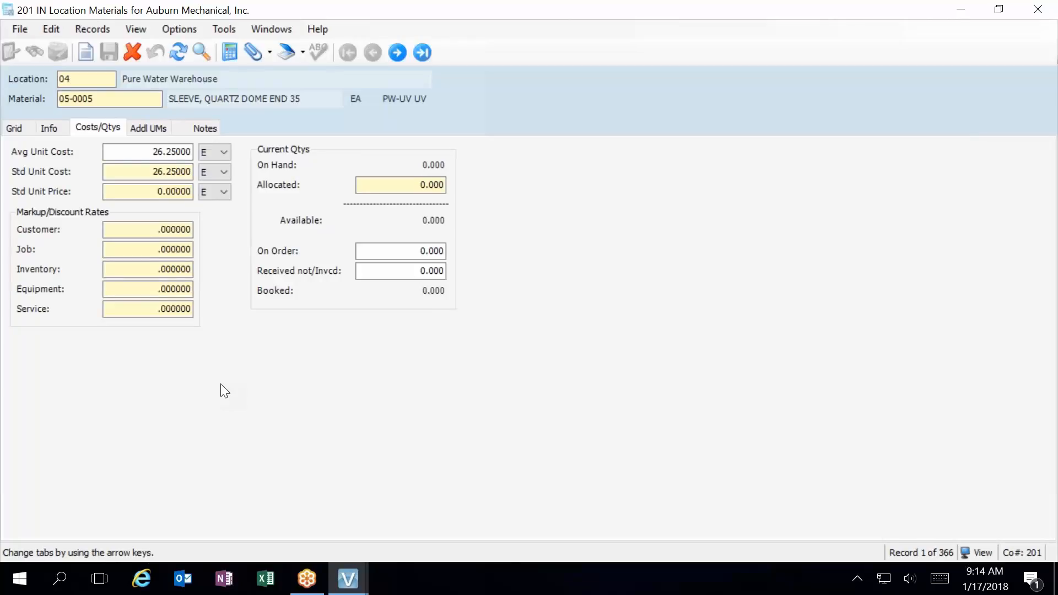
pyautogui.click(47, 127)
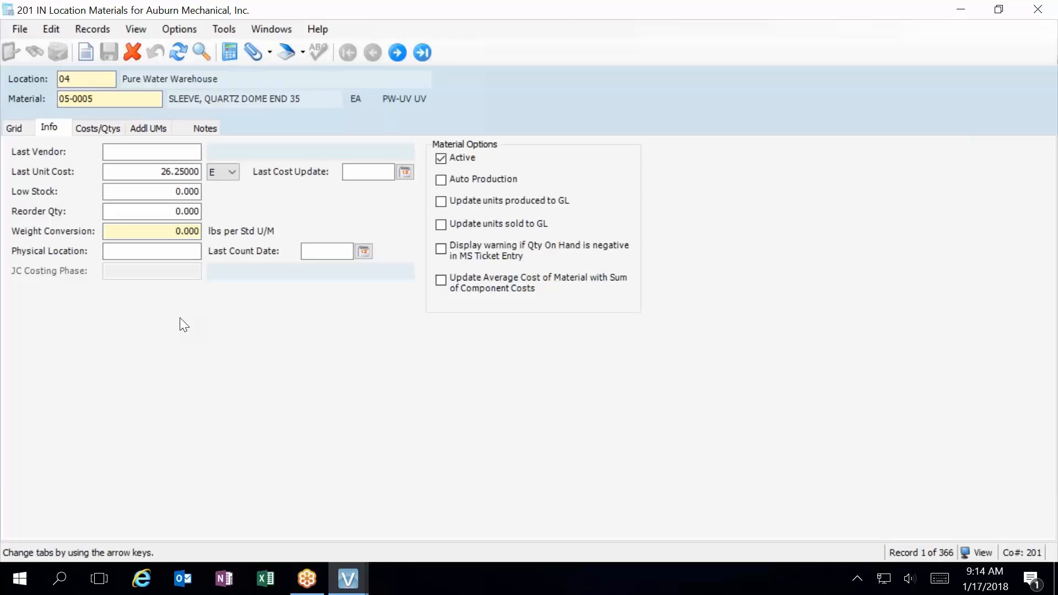
pyautogui.click(99, 128)
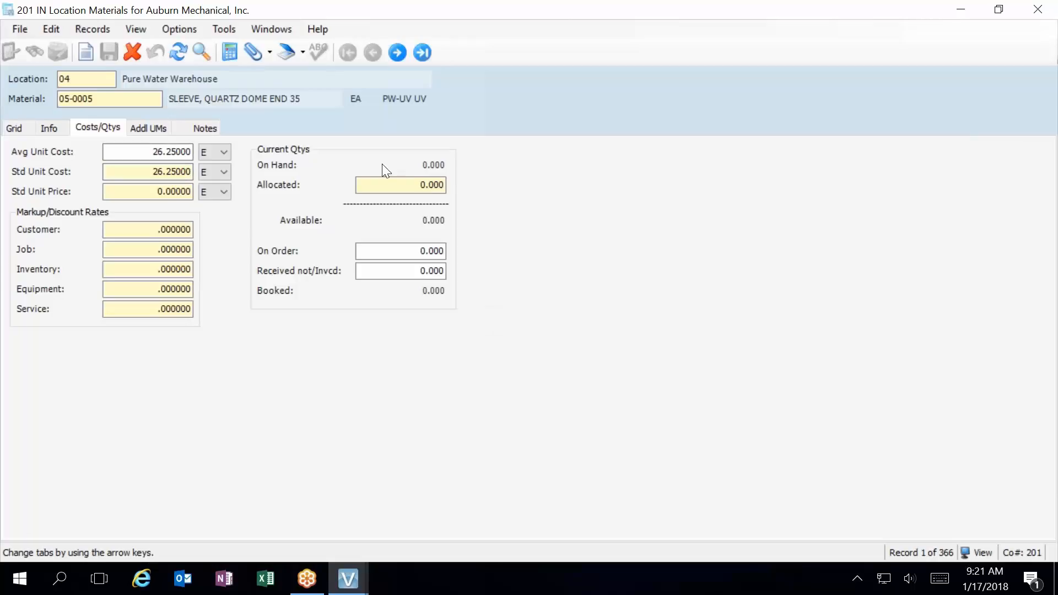
pyautogui.click(12, 127)
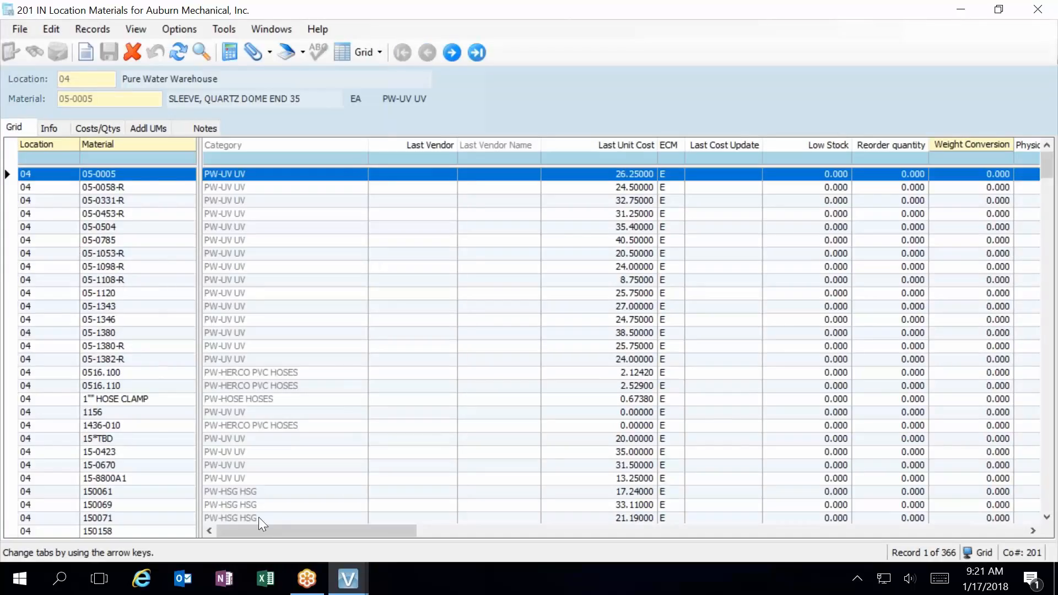
# Step: Open PO Purchase Order Entry from the Purchase Order programs and create a new batch for month 01/18
pyautogui.moveTo(343, 588)
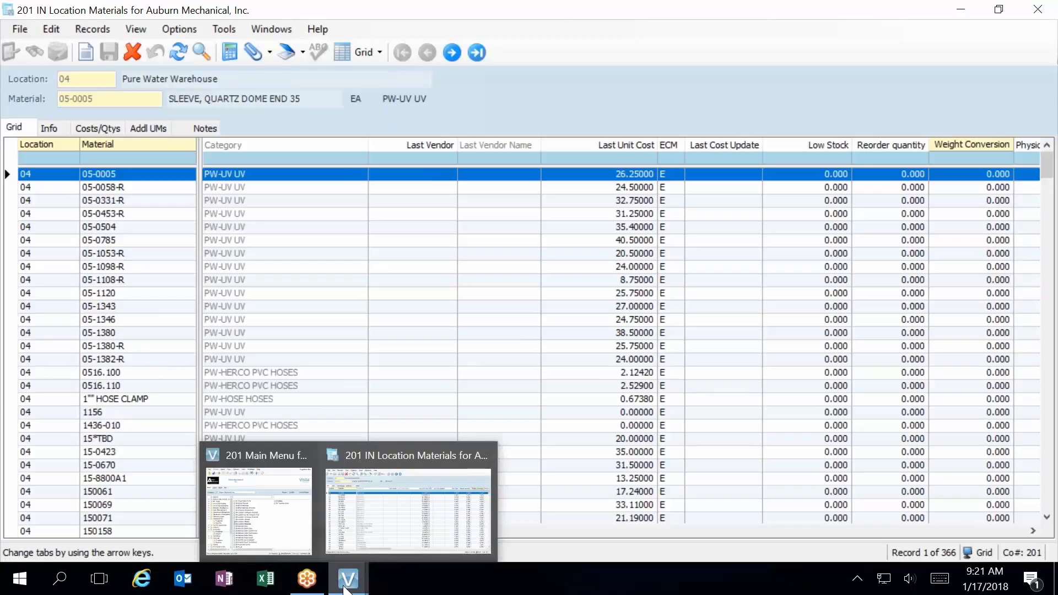
pyautogui.click(303, 504)
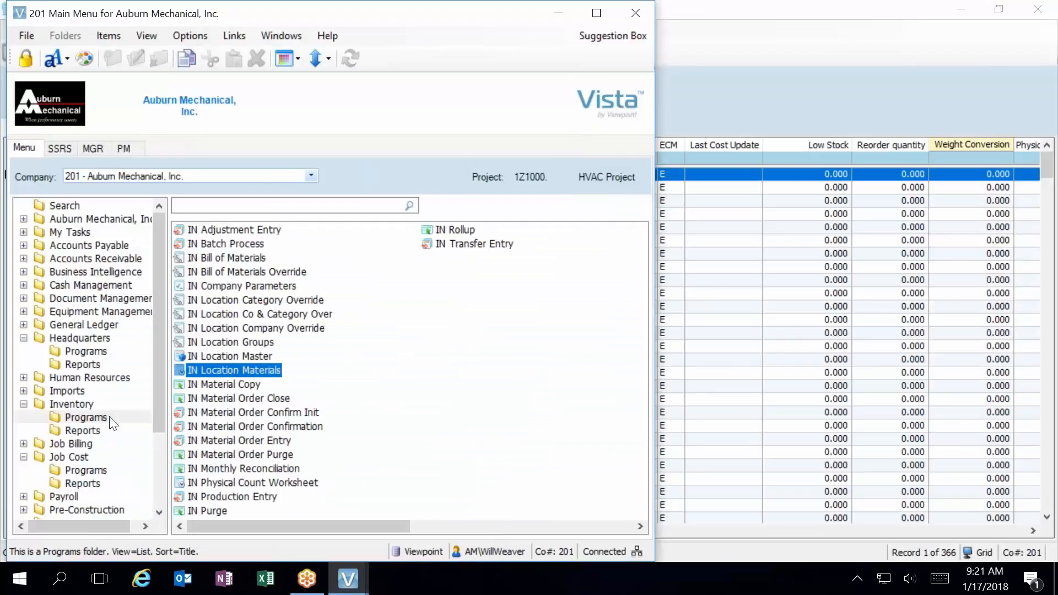
pyautogui.scroll(-3, 99, 401)
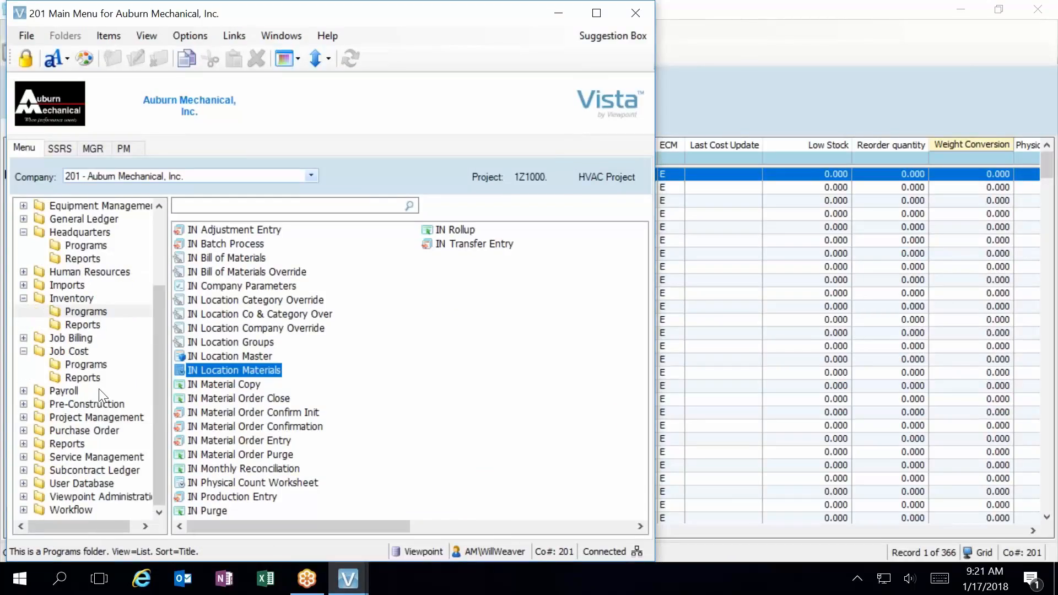
pyautogui.click(65, 430)
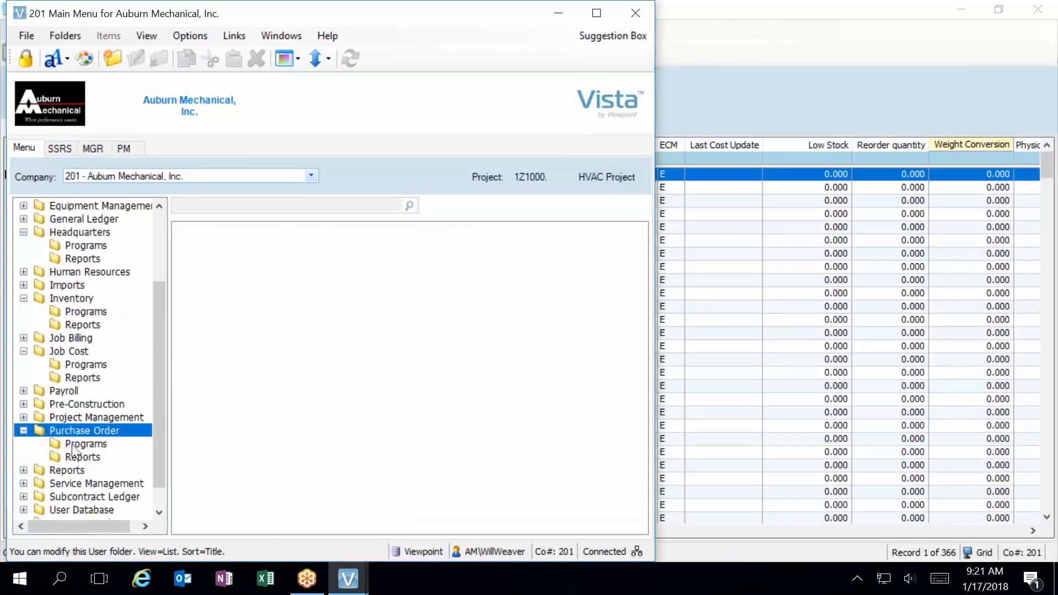
pyautogui.click(73, 445)
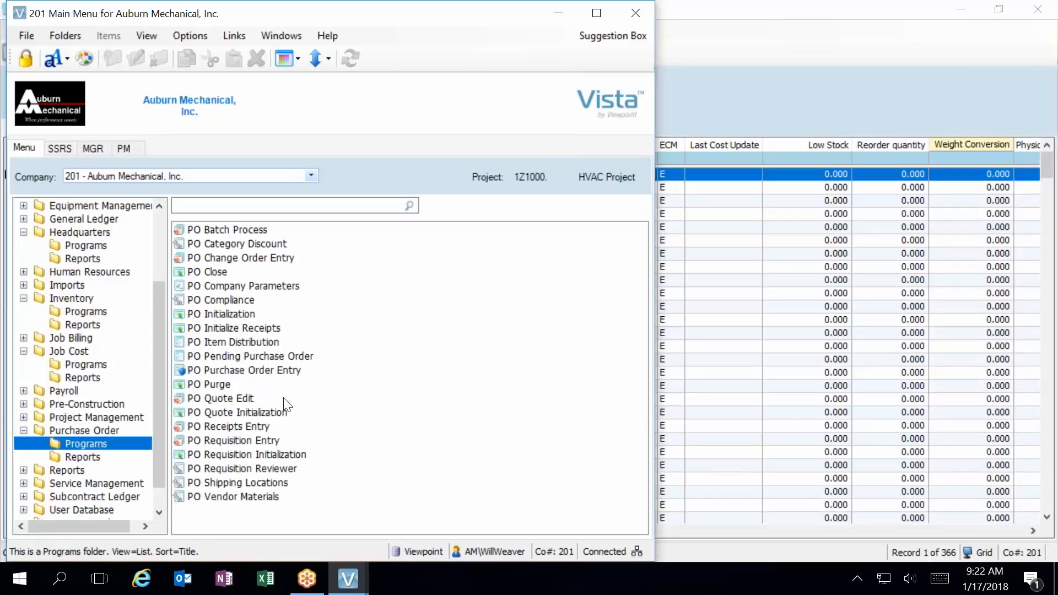
pyautogui.click(231, 372)
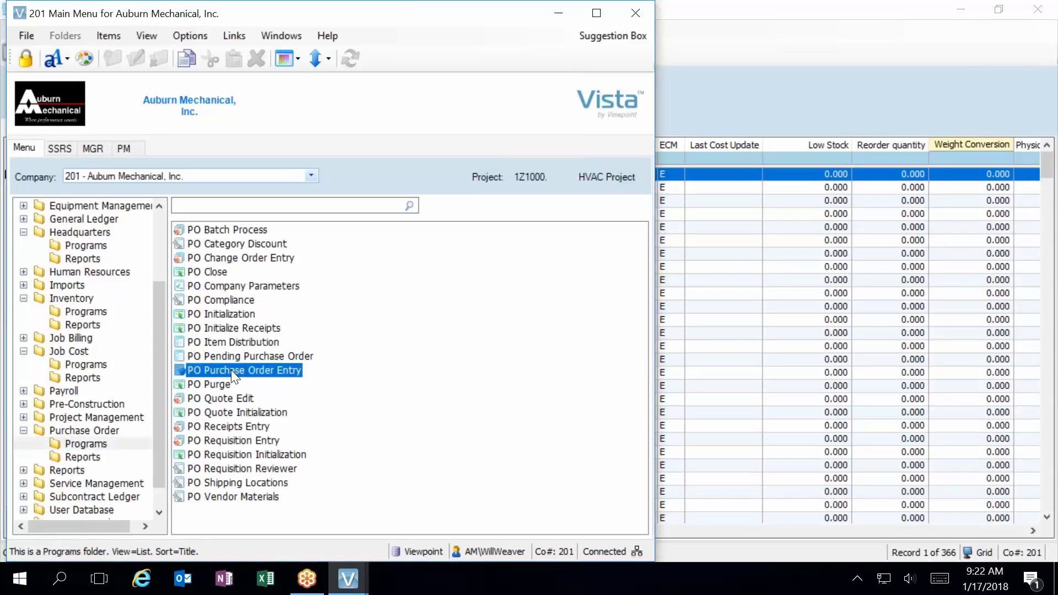
pyautogui.doubleClick(231, 369)
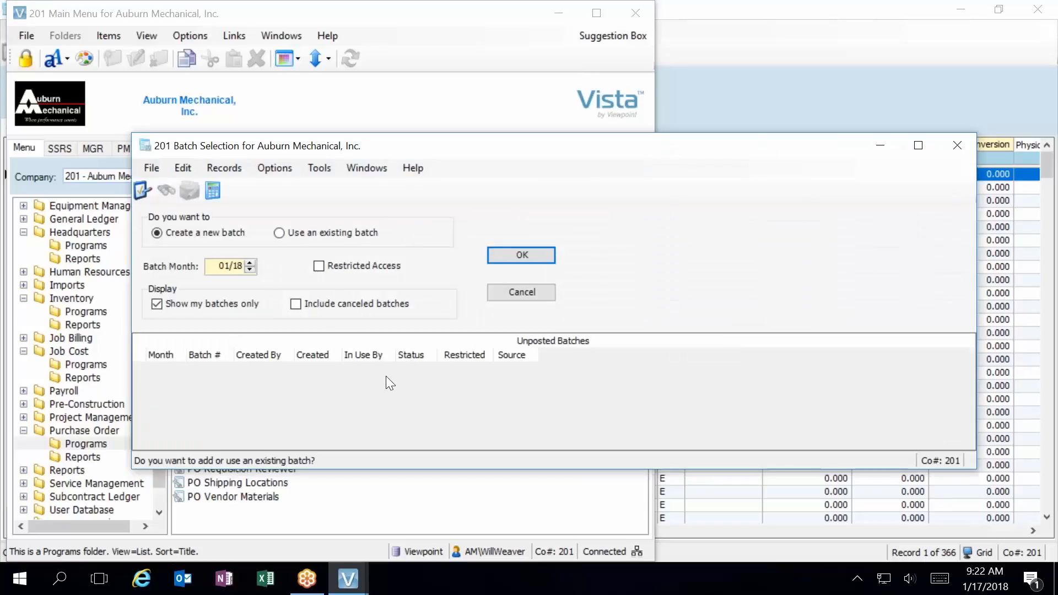
pyautogui.click(522, 255)
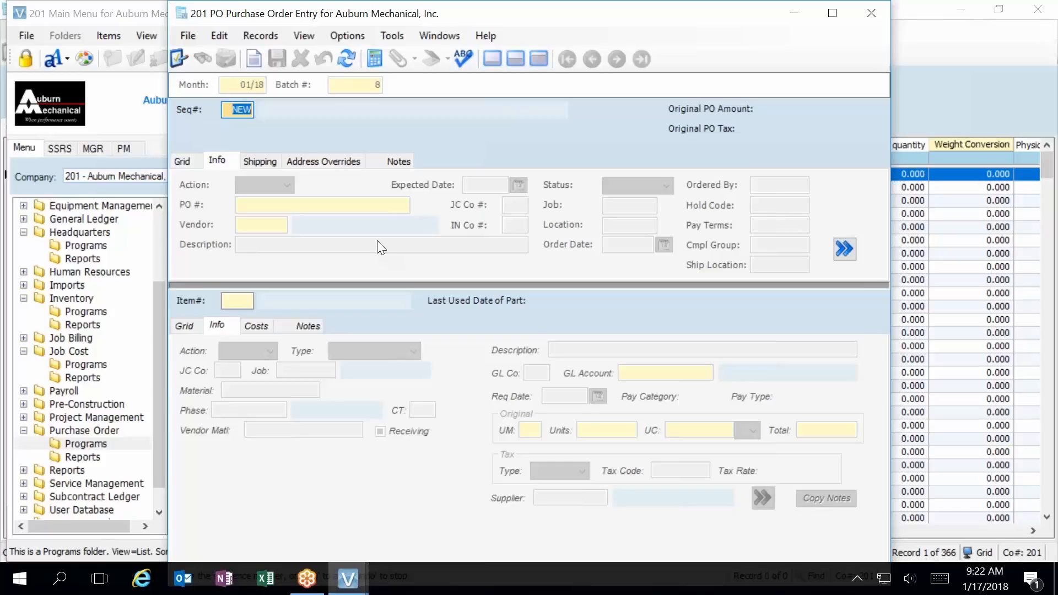
# Step: Start a new sequence in the batch with the default PO number and open its vendor lookup
pyautogui.write('1')
pyautogui.press('BackSpace')
pyautogui.press('Tab')
pyautogui.press('Return')
pyautogui.write('n')
pyautogui.press('Tab')
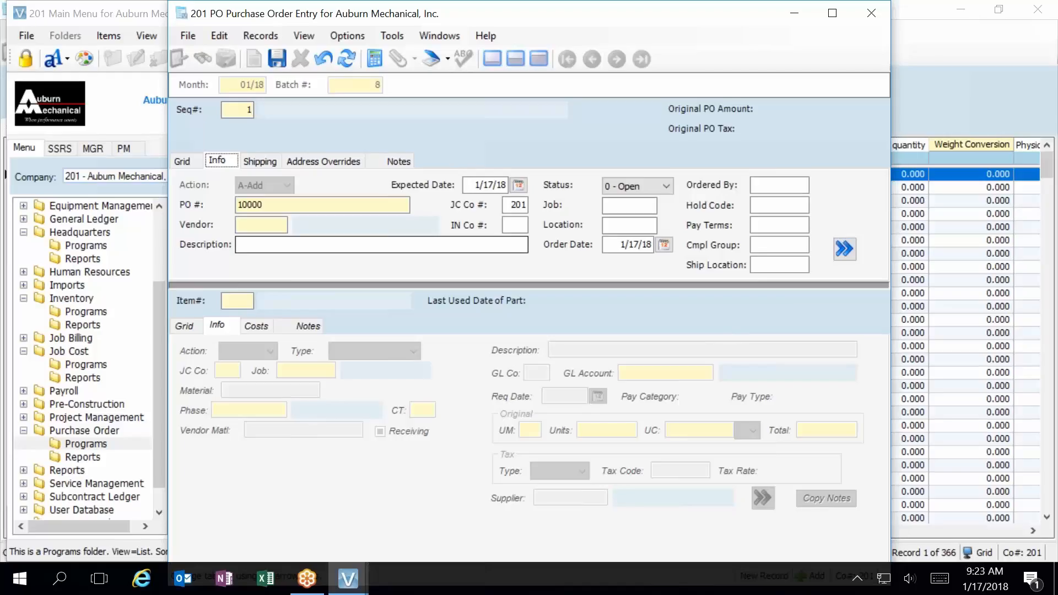
pyautogui.press('Tab')
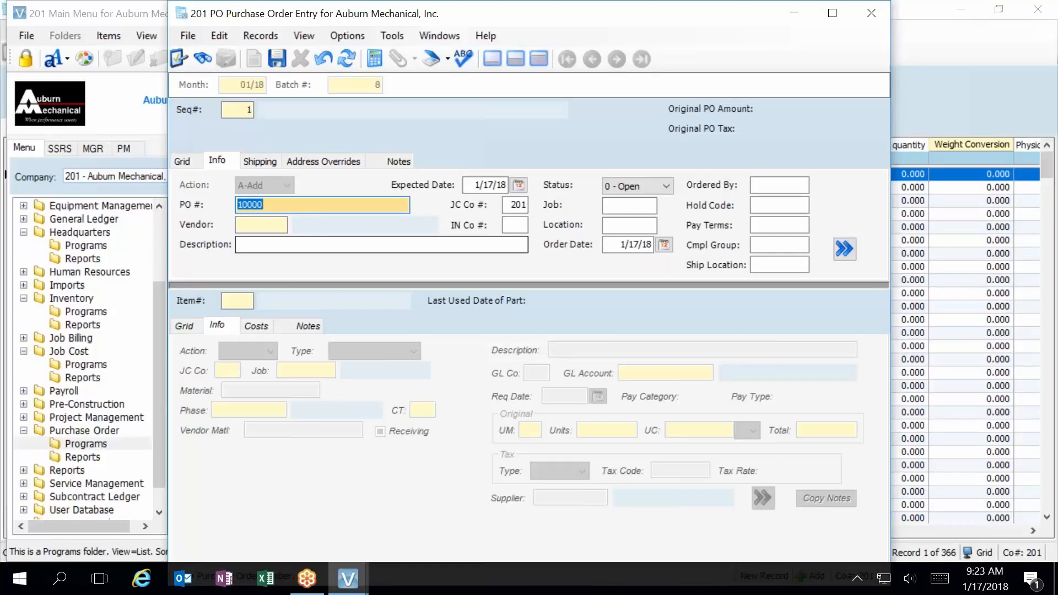
pyautogui.press('Tab')
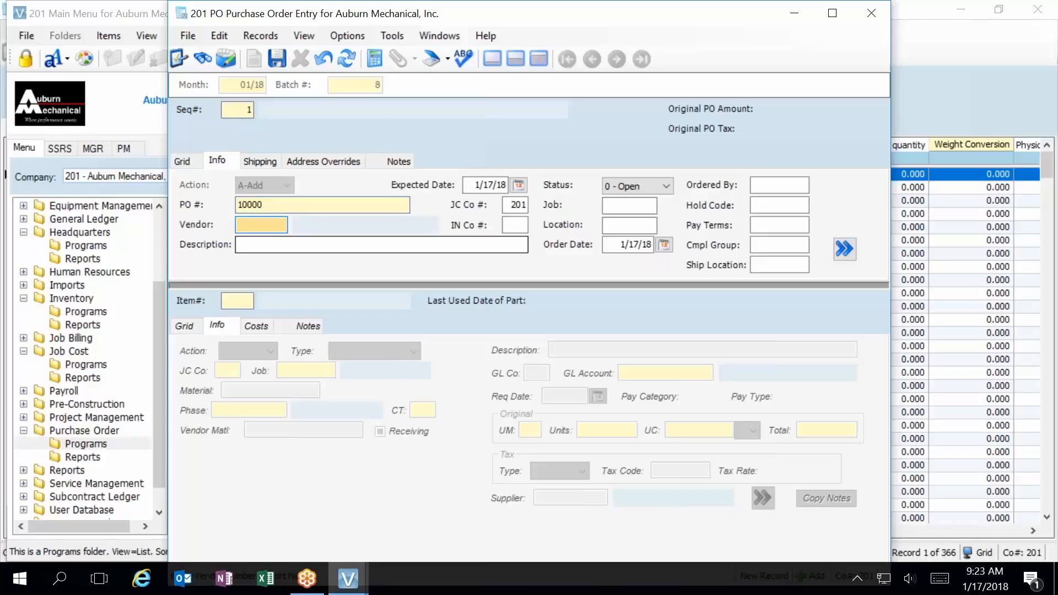
pyautogui.press('F4')
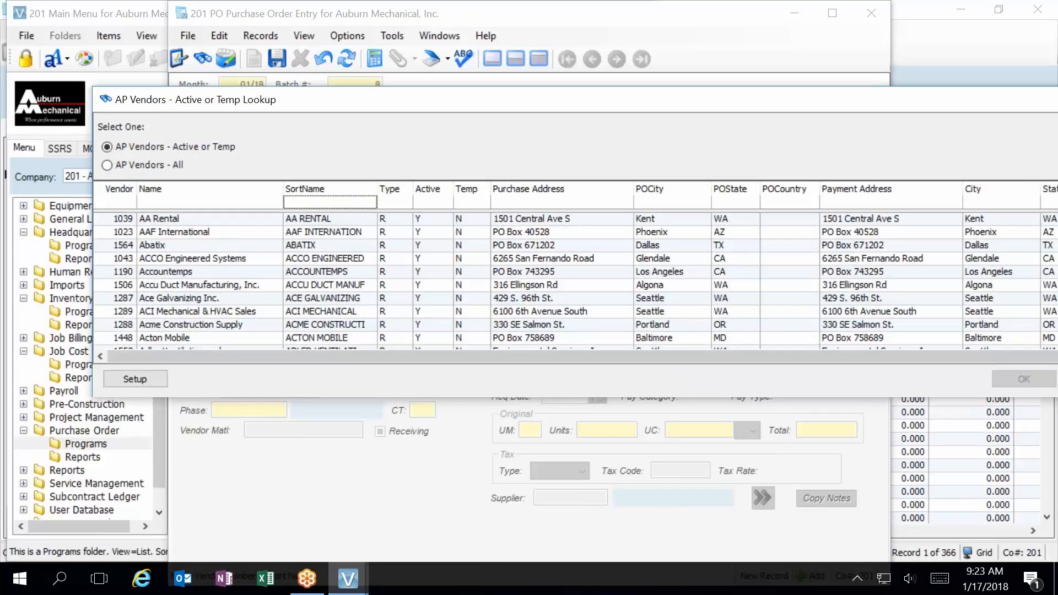
pyautogui.write('dav')
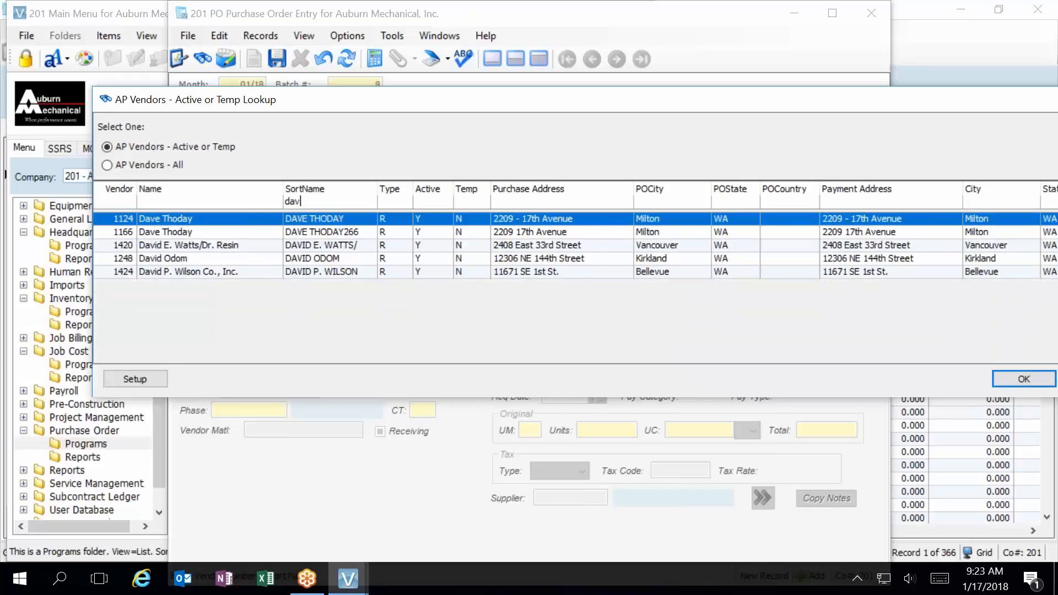
pyautogui.press('BackSpace')
pyautogui.press('BackSpace')
pyautogui.press('BackSpace')
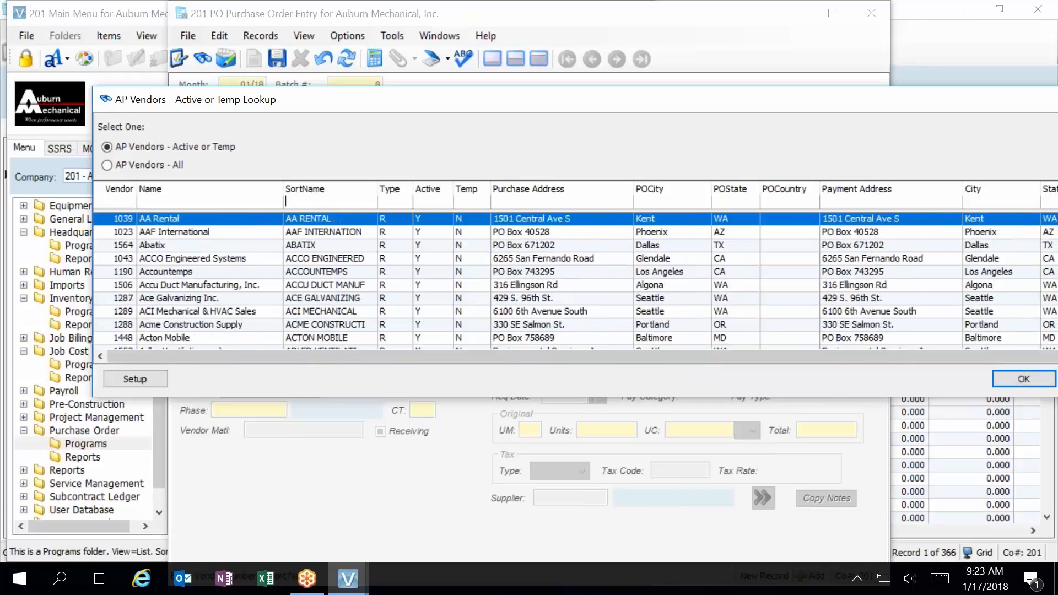
pyautogui.write('dr')
pyautogui.press('BackSpace')
pyautogui.press('BackSpace')
# Step: Filter the vendors by sort name "re" and select REsys, Inc. as the purchase order's vendor
pyautogui.write('re')
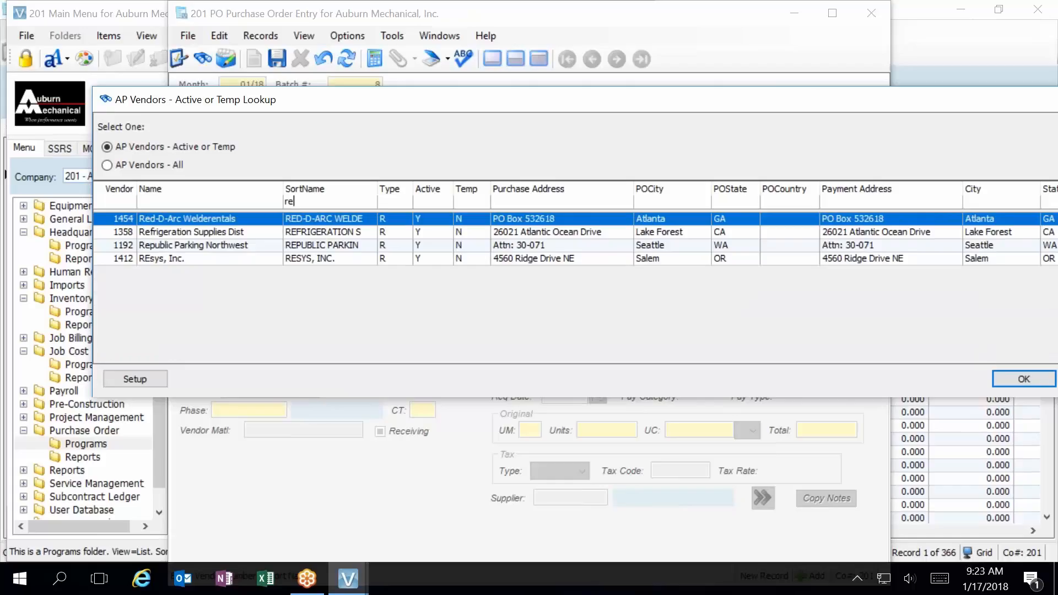
pyautogui.press('Down')
pyautogui.press('Down')
pyautogui.press('Down')
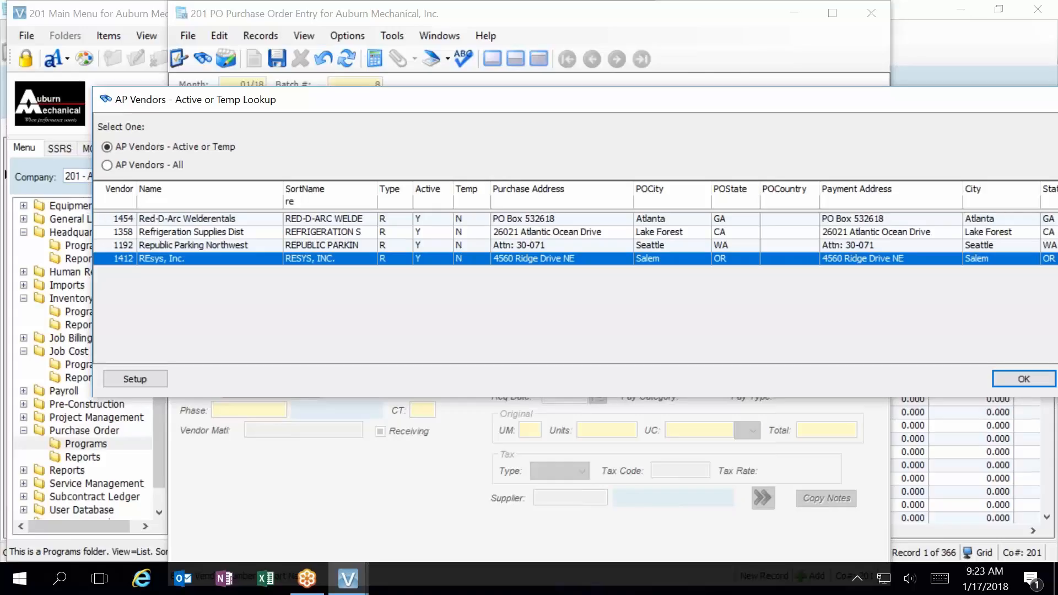
pyautogui.press('Return')
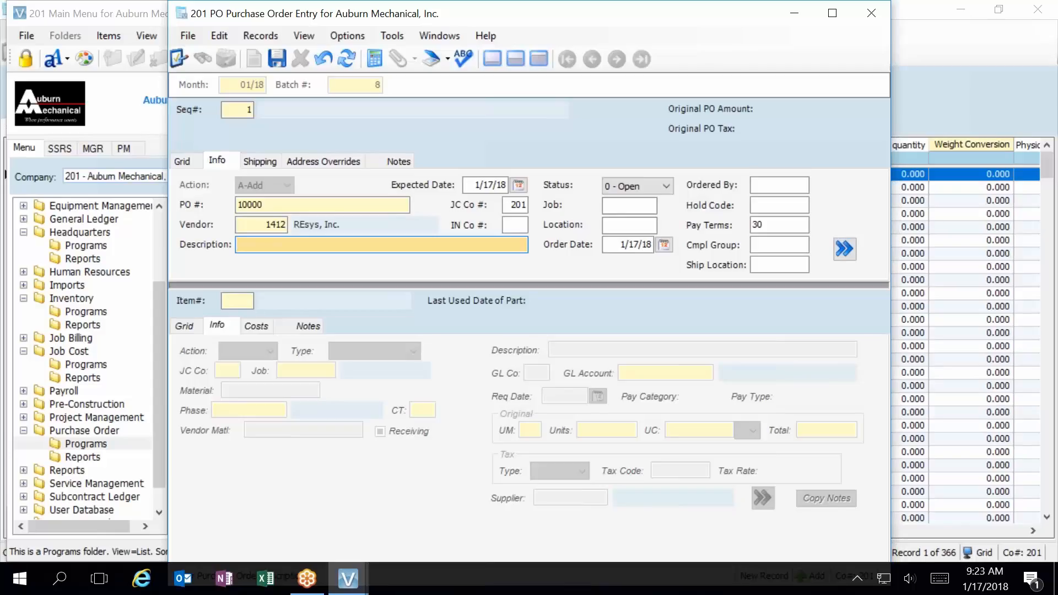
# Step: Describe the purchase order as "PW Items" and keep the default expected date, status and JC company
pyautogui.write('PW Items')
pyautogui.press('Tab')
pyautogui.press('Tab')
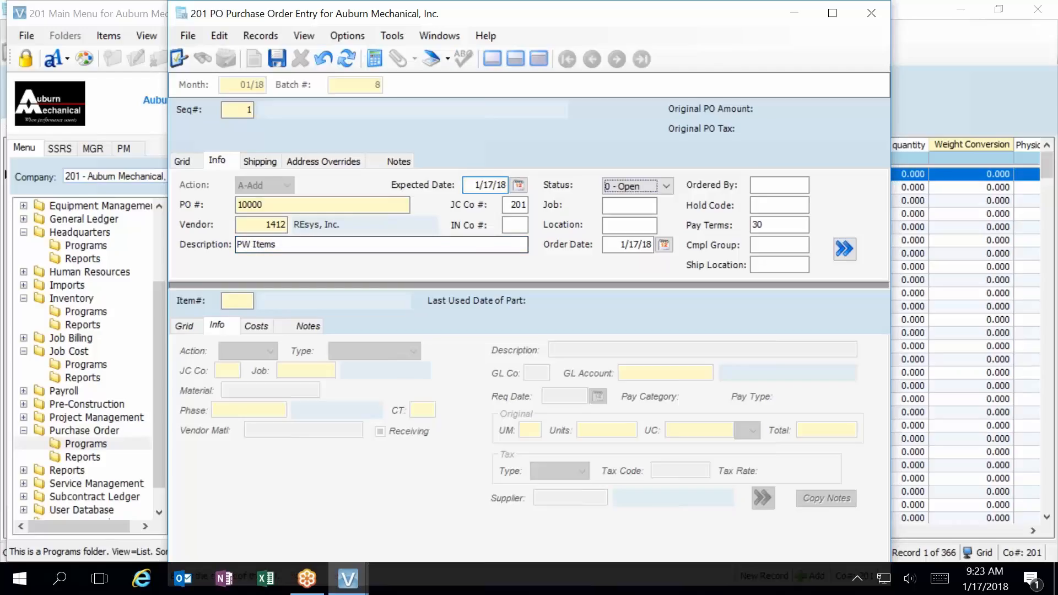
pyautogui.press('Tab')
pyautogui.press('Tab')
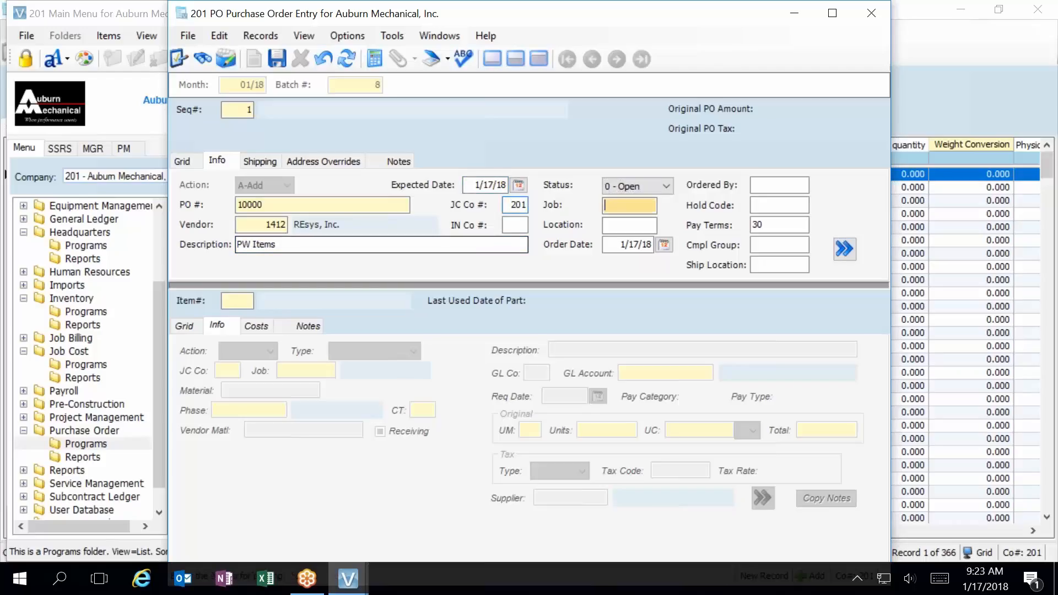
# Step: Leave the job blank and set the purchase order's IN company to 201 and its location to 04, Pure Water Warehouse
pyautogui.press('Tab')
pyautogui.press('Tab')
pyautogui.hotkey('shift', 'Tab')
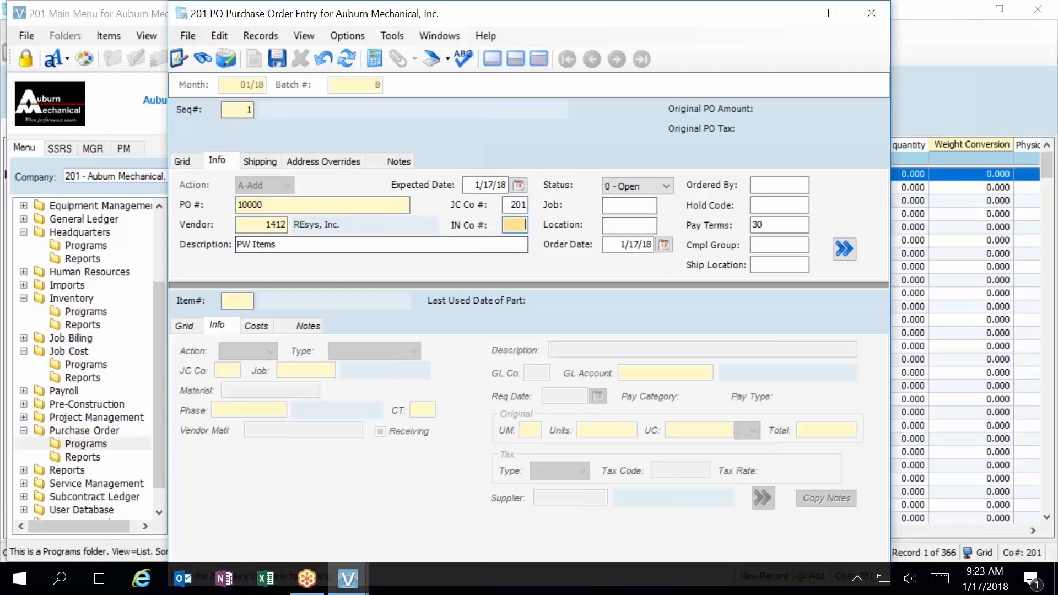
pyautogui.write('201')
pyautogui.press('Tab')
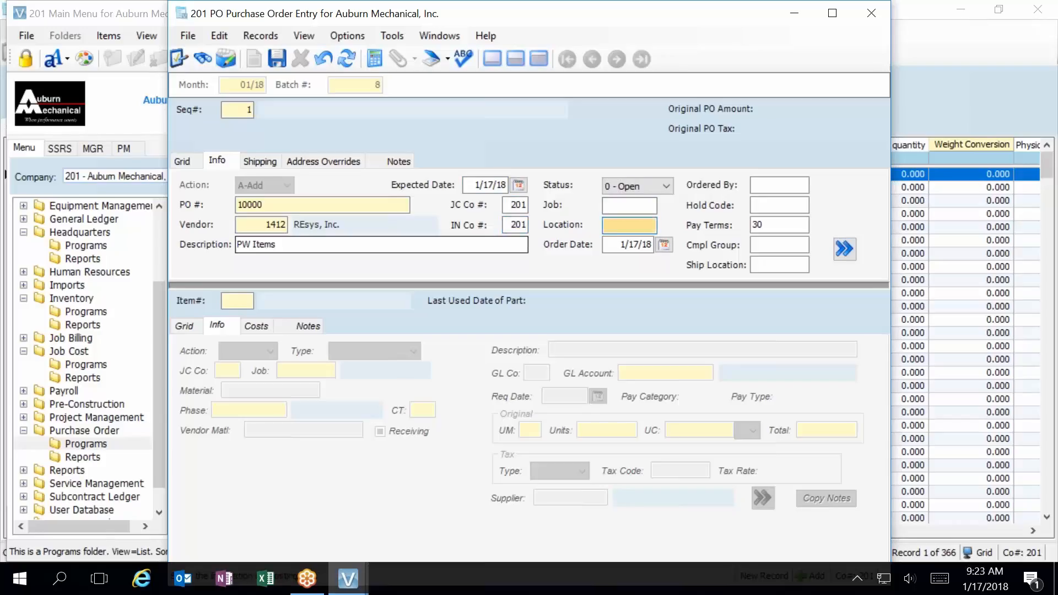
pyautogui.press('F4')
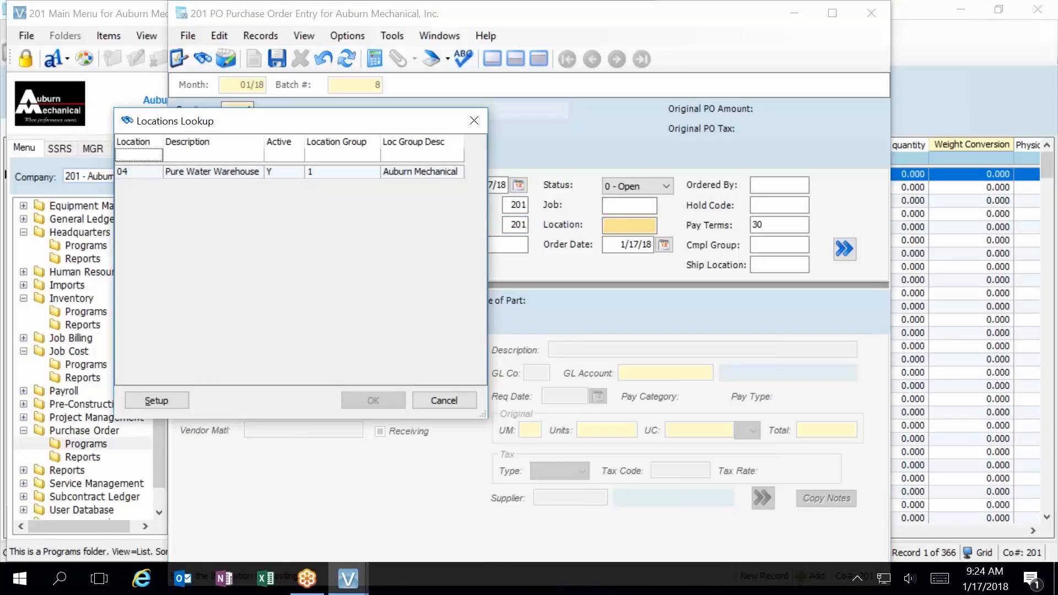
pyautogui.press('Down')
pyautogui.press('Return')
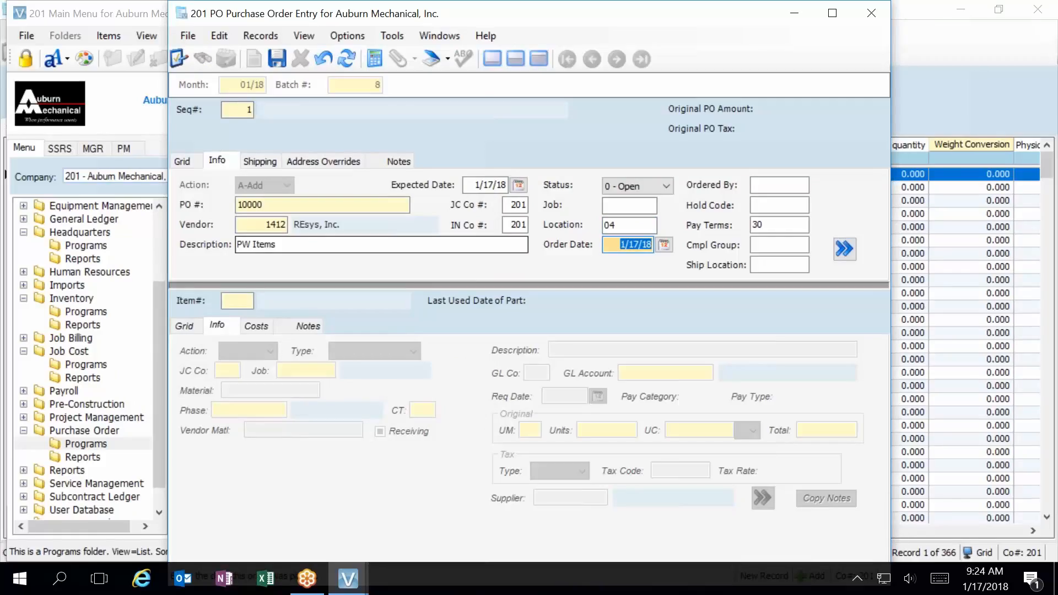
# Step: Keep the default order date and enter the orderer's initials in Ordered By, leaving the hold code blank
pyautogui.press('Tab')
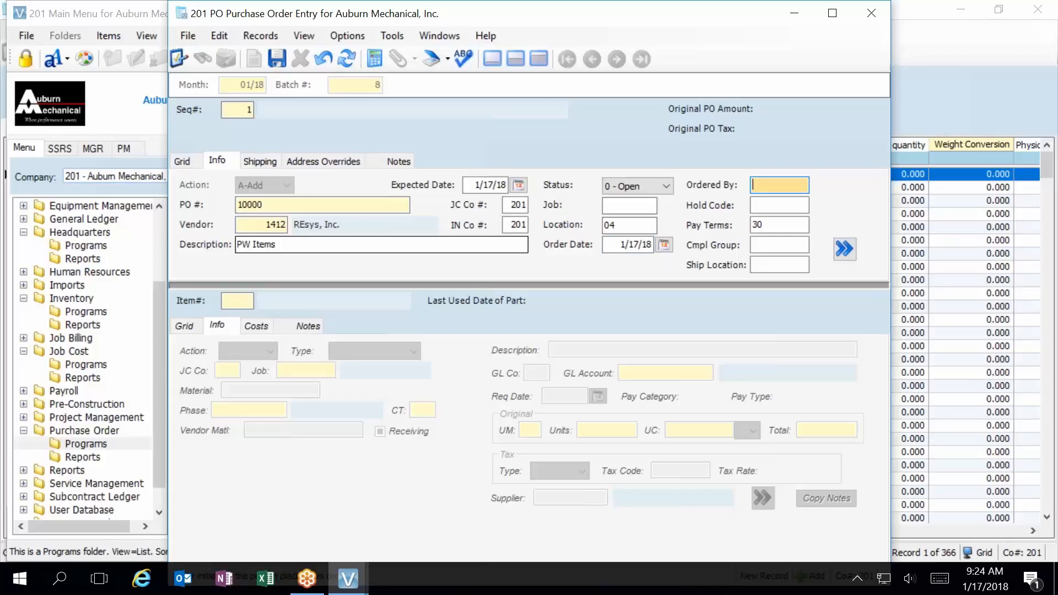
pyautogui.write('WW')
pyautogui.press('Tab')
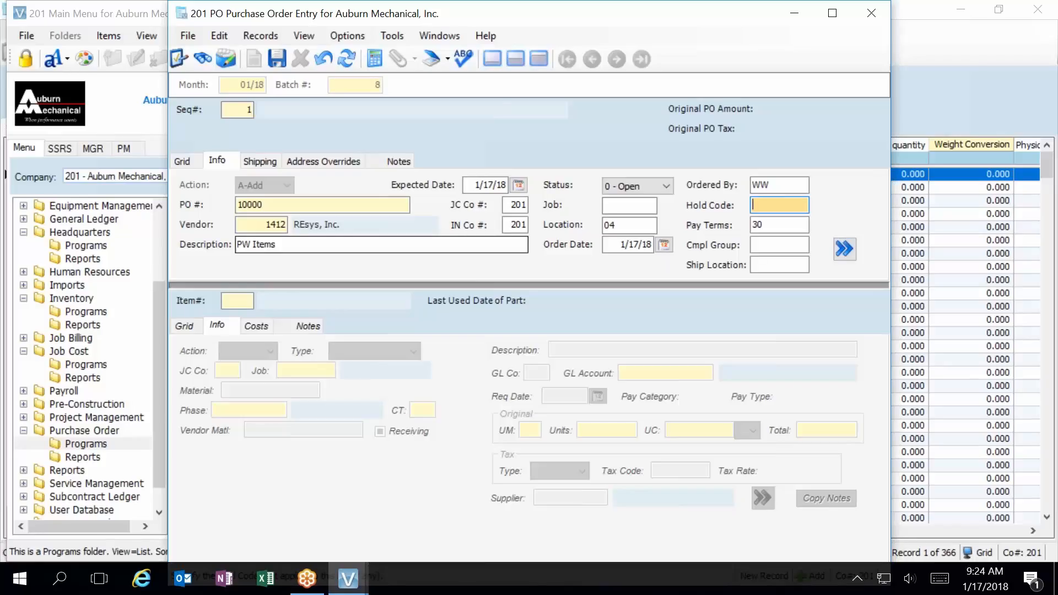
pyautogui.press('Tab')
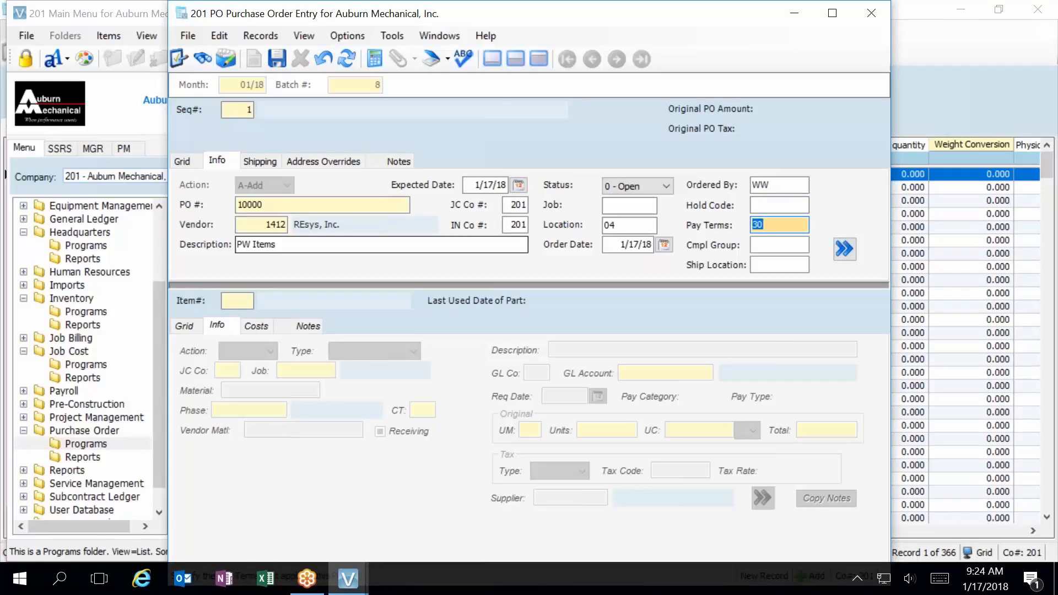
# Step: Keep pay terms 30, leave the compliance group and ship location blank, save the purchase order header, and review its shipping details
pyautogui.press('Tab')
pyautogui.press('Tab')
pyautogui.press('F4')
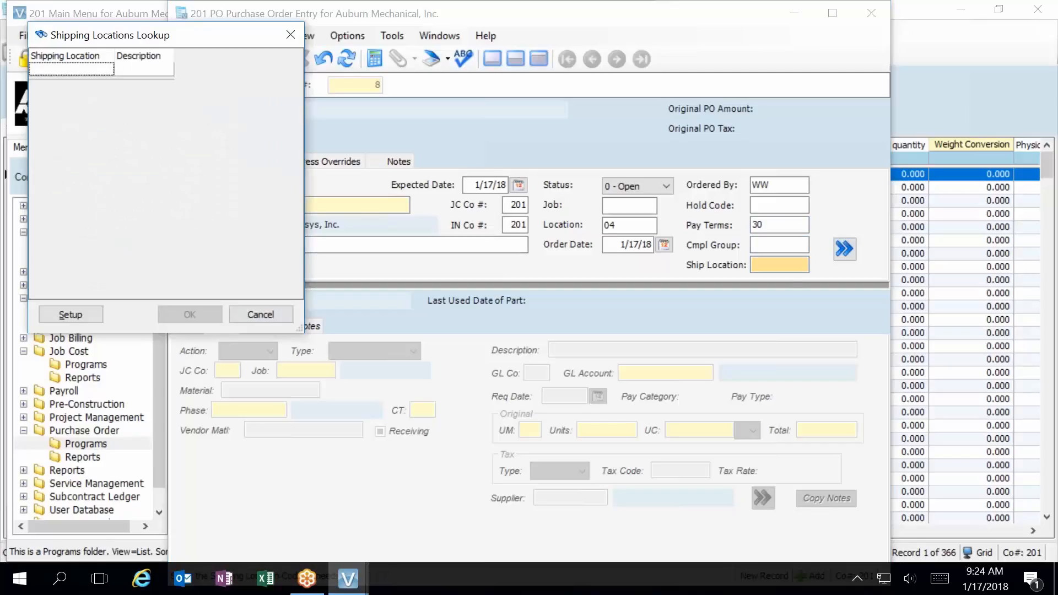
pyautogui.click(256, 312)
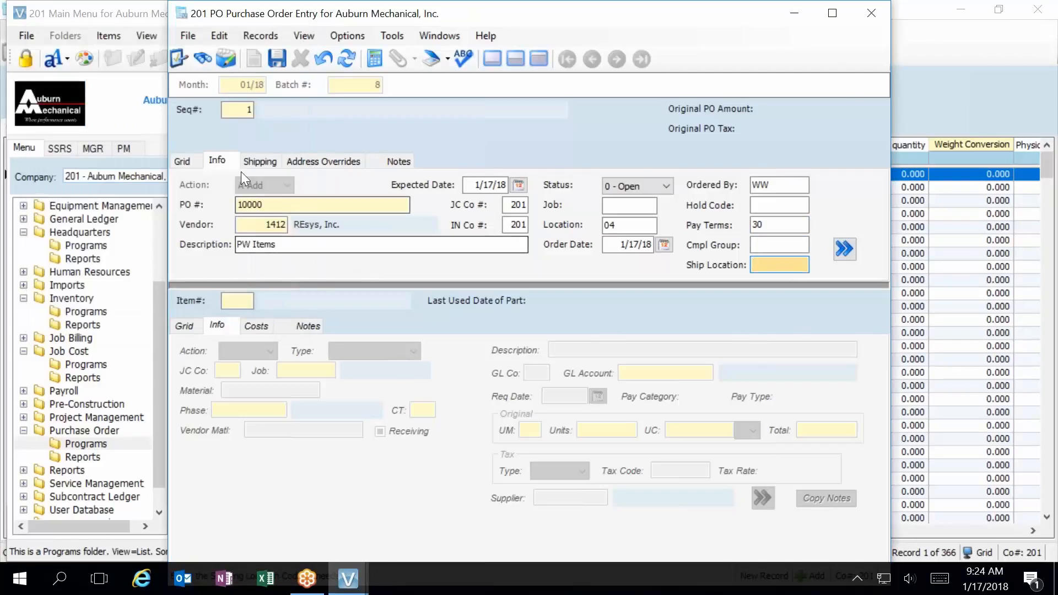
pyautogui.click(277, 59)
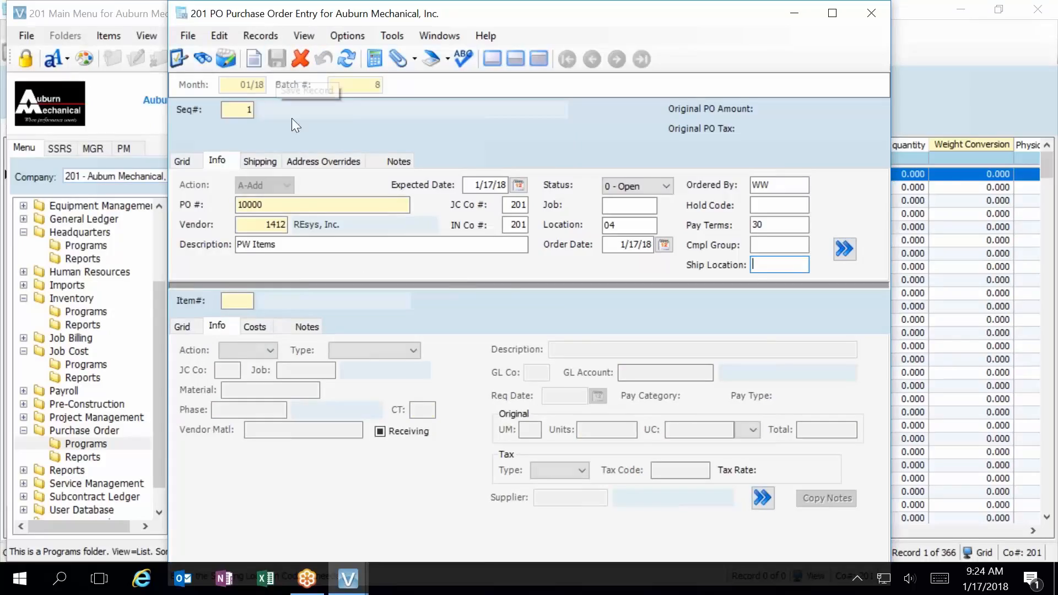
pyautogui.click(264, 160)
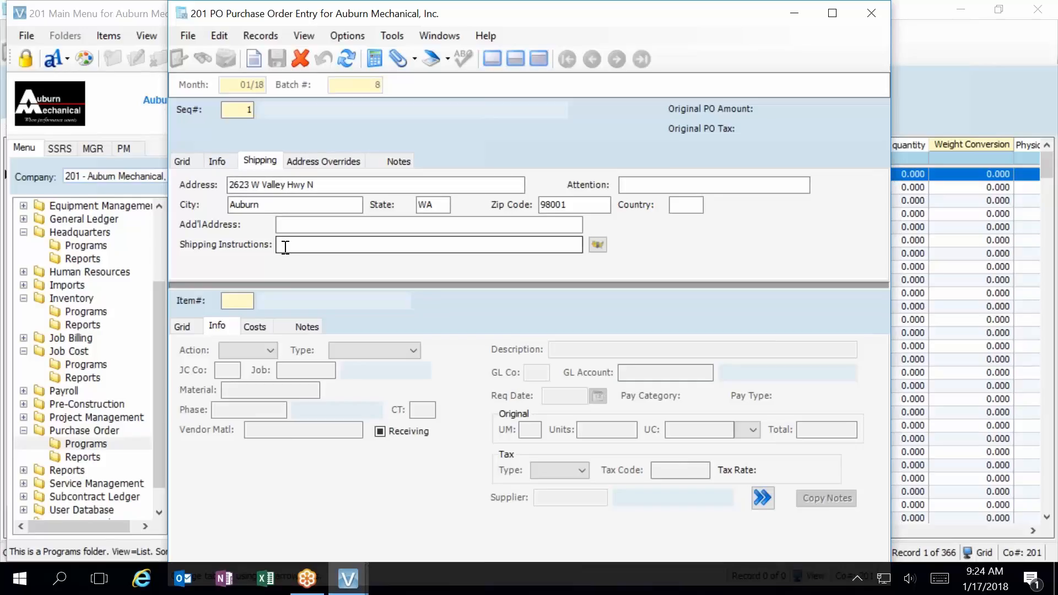
pyautogui.click(214, 163)
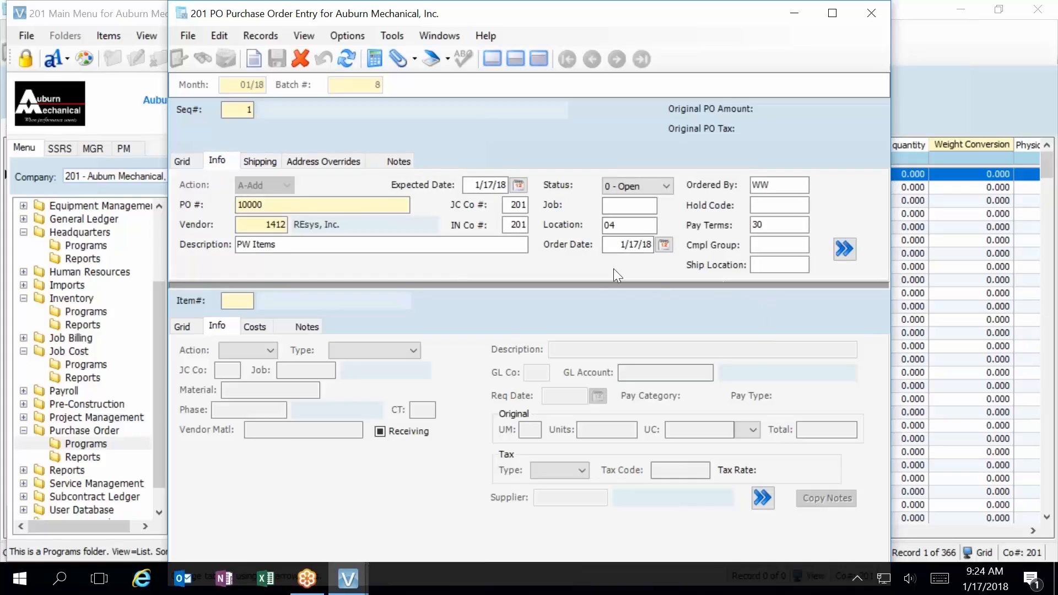
# Step: Add a new purchase order item of type 2-Inventory, keeping IN company 201 and location 04, Pure Water Warehouse
pyautogui.click(254, 304)
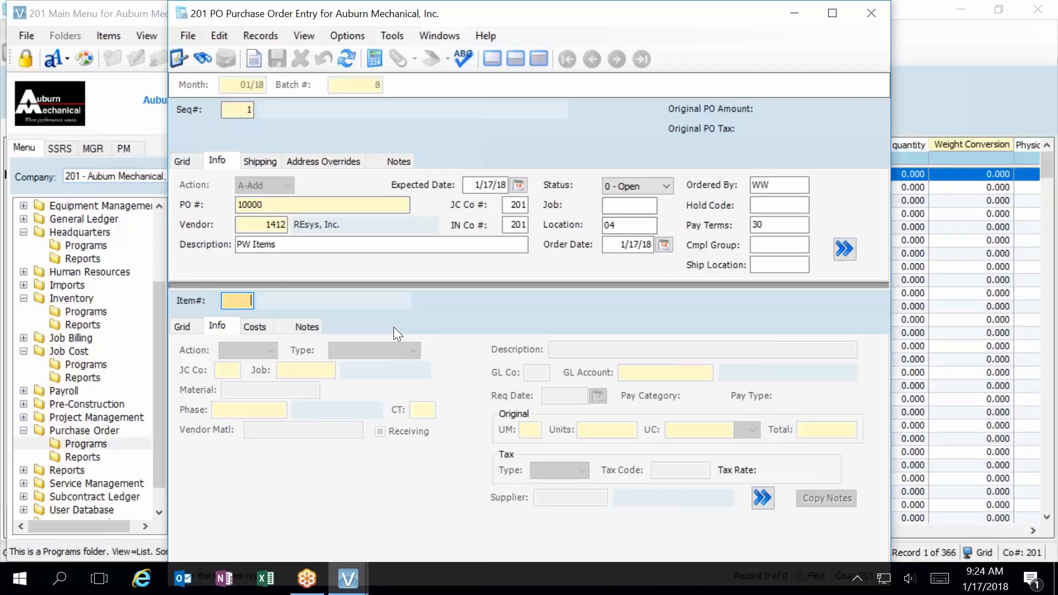
pyautogui.write('n')
pyautogui.press('Tab')
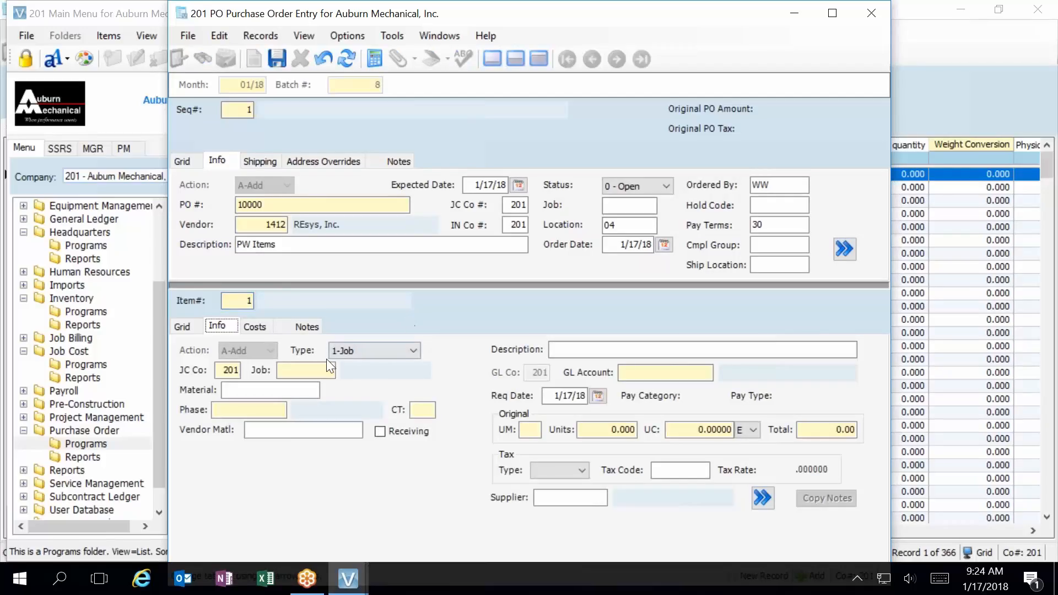
pyautogui.click(415, 352)
pyautogui.click(402, 376)
pyautogui.press('Tab')
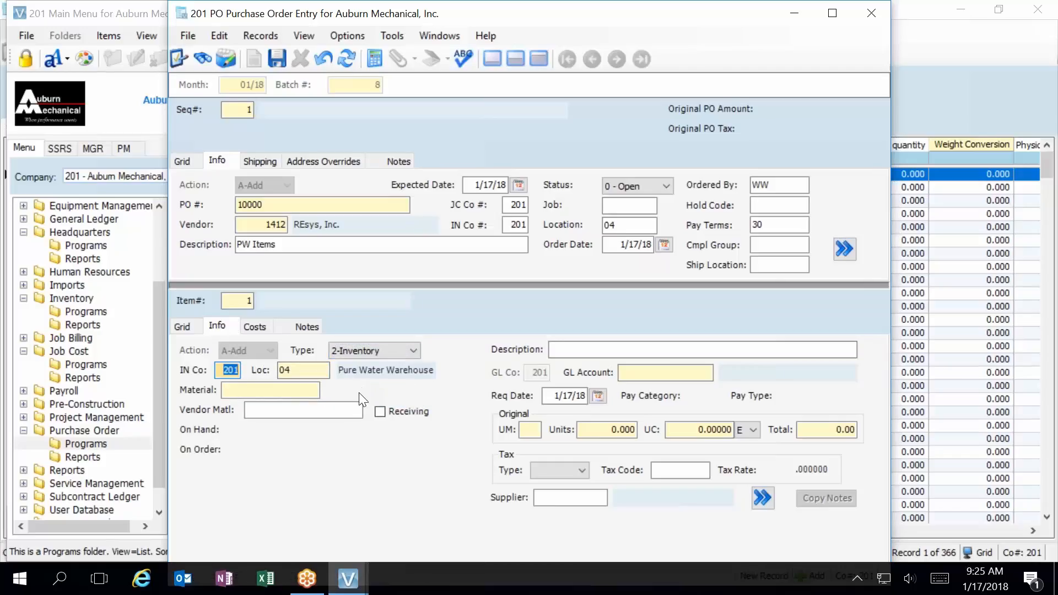
pyautogui.press('Tab')
pyautogui.press('Tab')
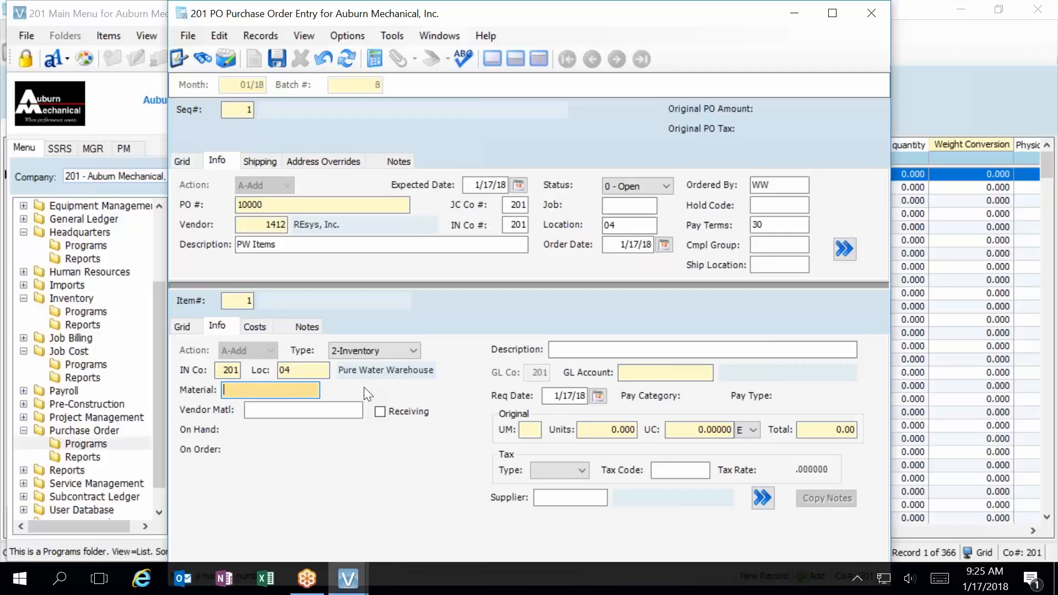
# Step: Look up the location's active materials and select 05-0058-R, UV LAMP FOR ZMQUVLP011, as item 1's material
pyautogui.press('F4')
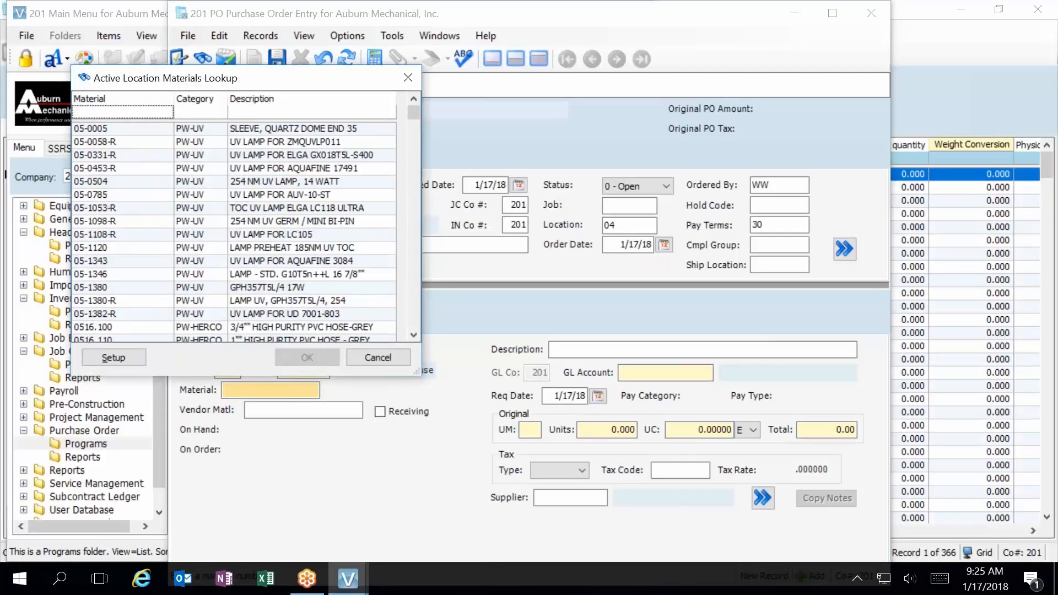
pyautogui.press('Tab')
pyautogui.hotkey('shift', 'Tab')
pyautogui.doubleClick(247, 141)
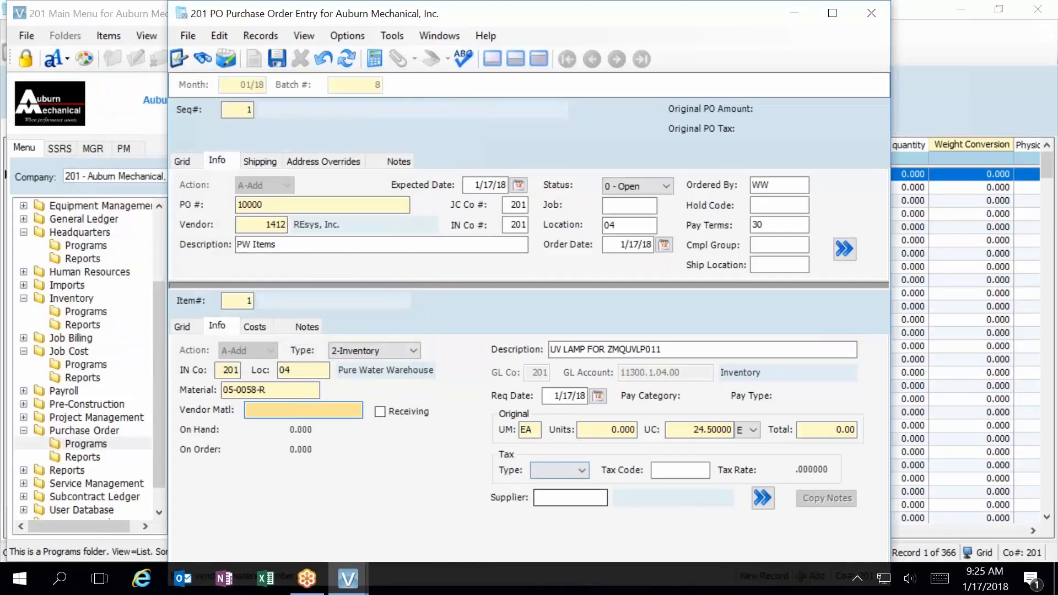
# Step: Set item 1's units to 10, keep the default unit cost, and save the item while switching to the grid view
pyautogui.click(596, 431)
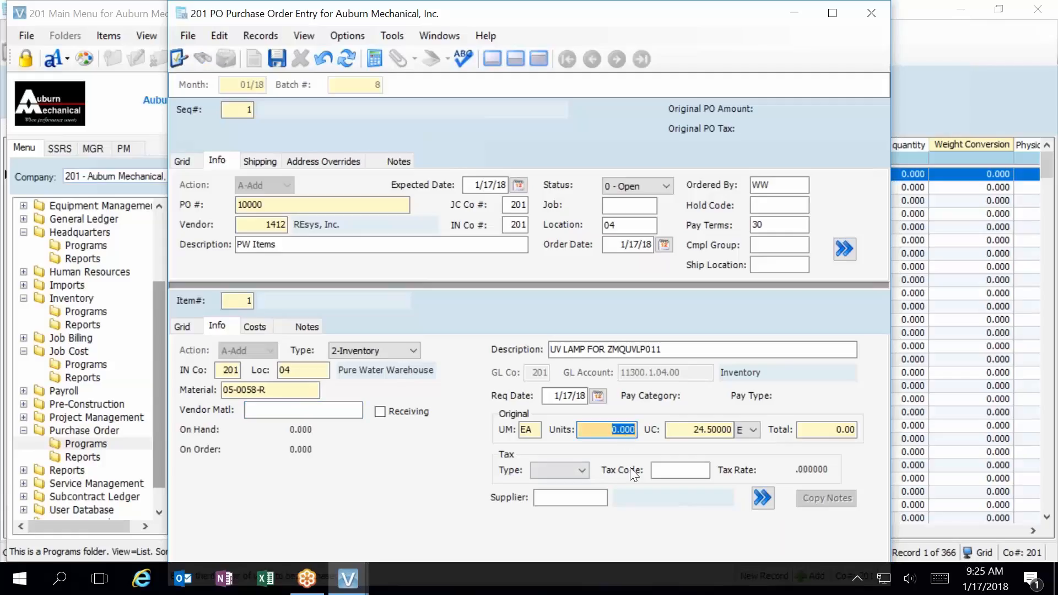
pyautogui.write('10')
pyautogui.press('Tab')
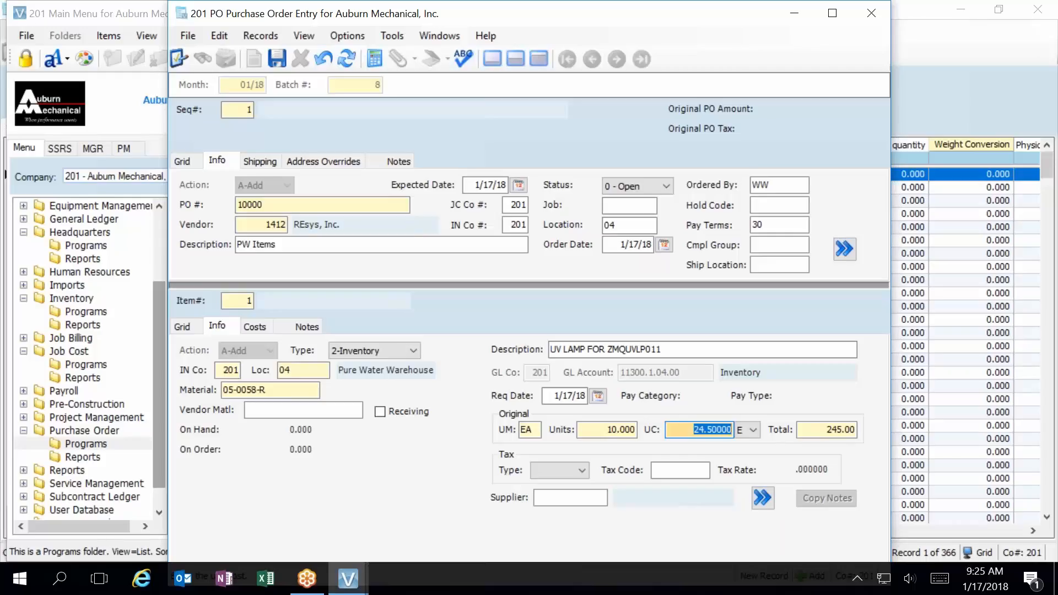
pyautogui.press('Tab')
pyautogui.press('Tab')
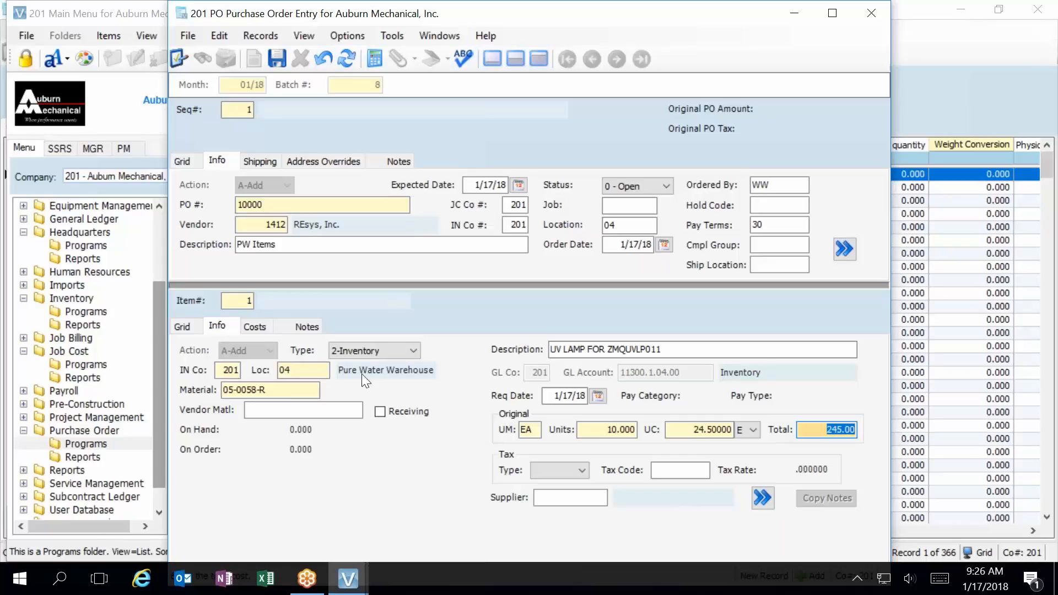
pyautogui.click(183, 328)
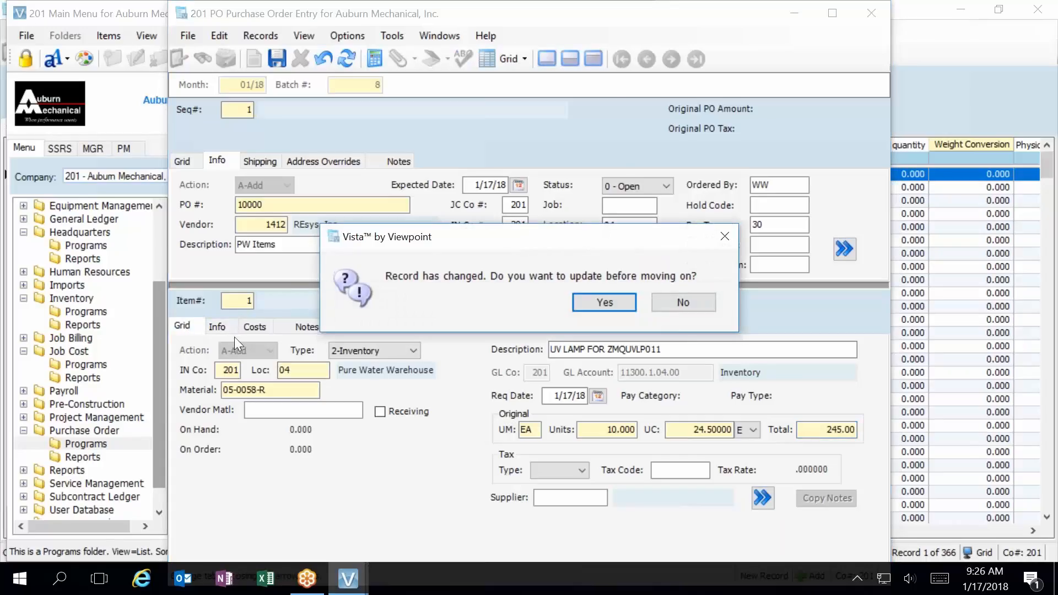
pyautogui.click(604, 299)
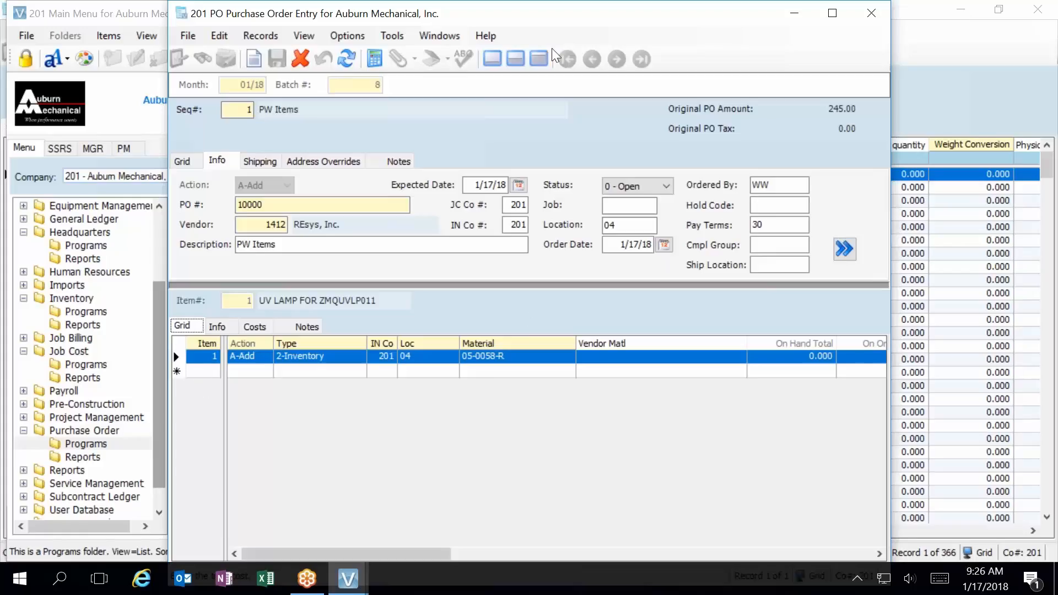
# Step: Maximize the purchase order window and start item 2 in the item grid, keeping type 2-Inventory, IN company 201 and location 04
pyautogui.moveTo(563, 22); pyautogui.dragTo(558, 63)
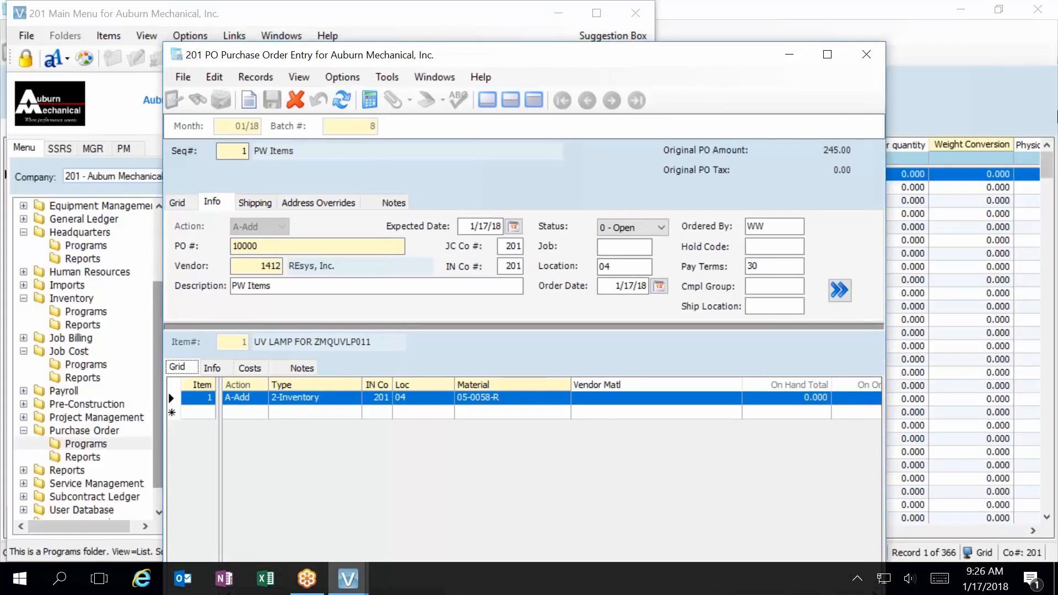
pyautogui.click(825, 55)
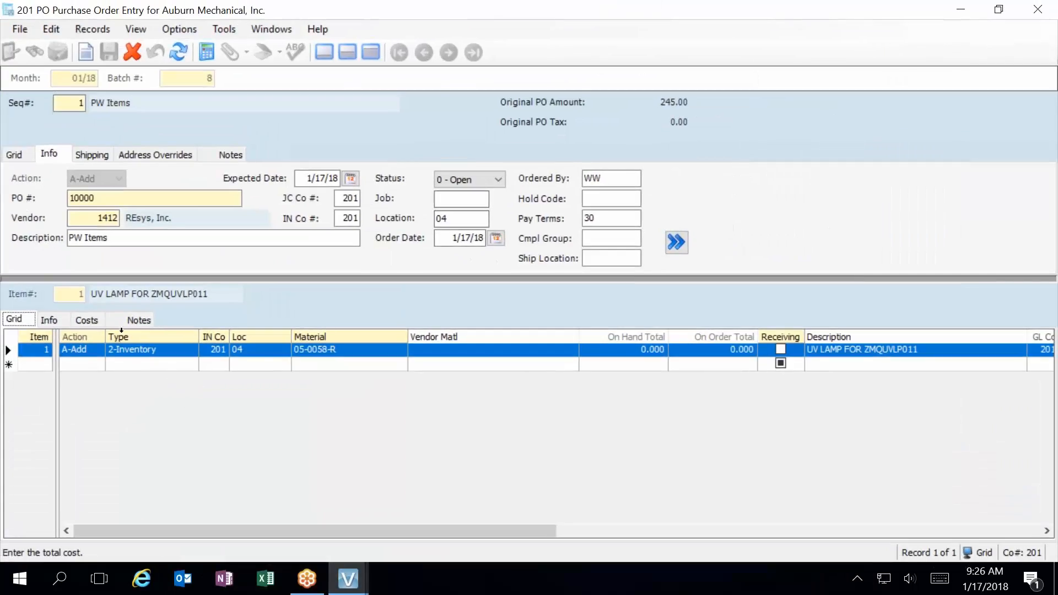
pyautogui.click(35, 365)
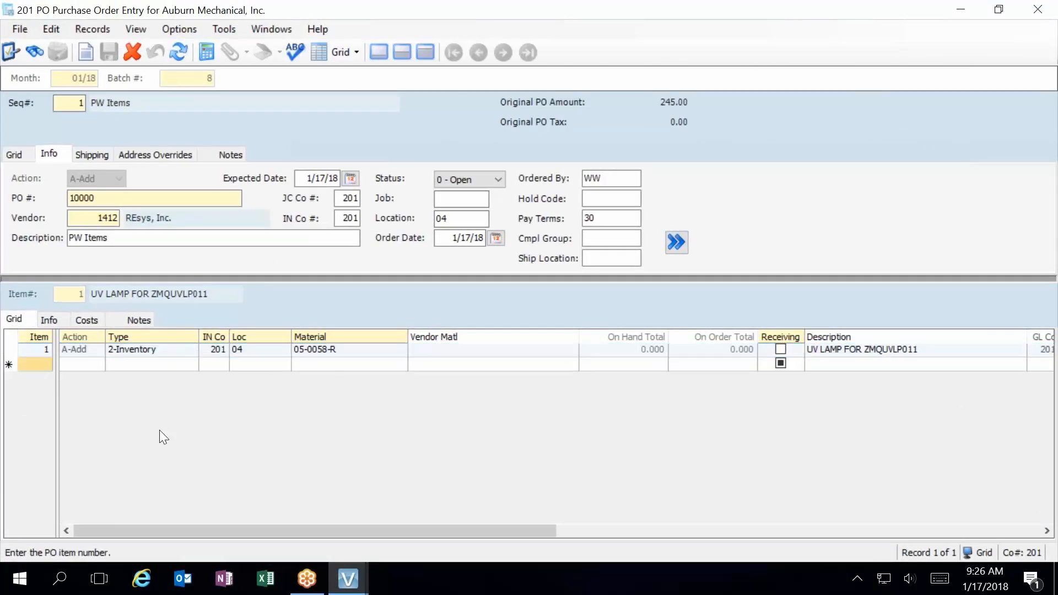
pyautogui.write('2')
pyautogui.press('Tab')
pyautogui.press('Tab')
pyautogui.press('Tab')
pyautogui.press('Tab')
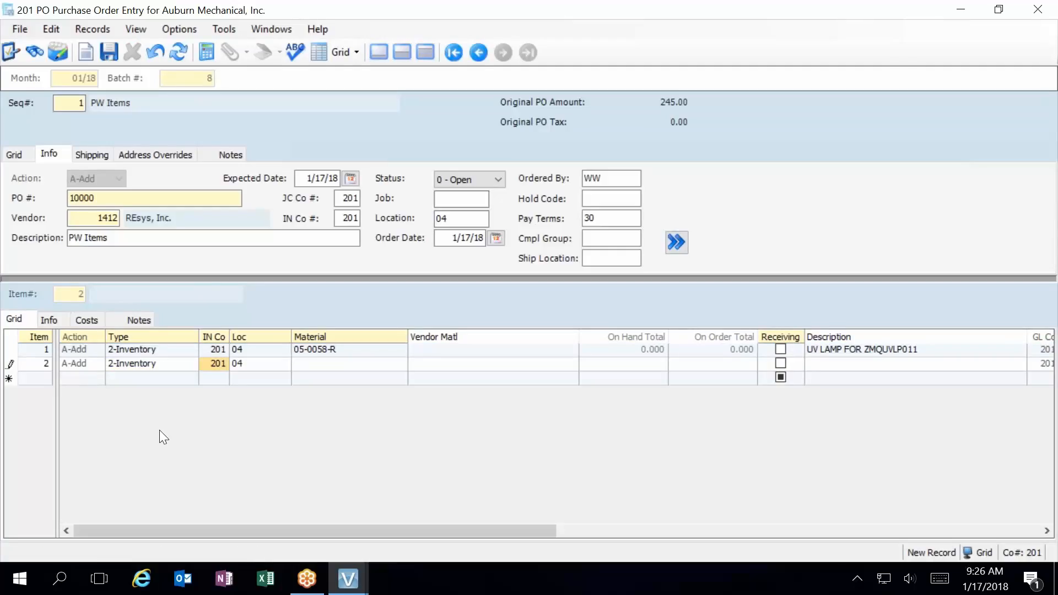
# Step: Select material 05-0504, 254 NM UV LAMP, 14 WATT, for item 2 and leave receiving unchecked
pyautogui.press('F4')
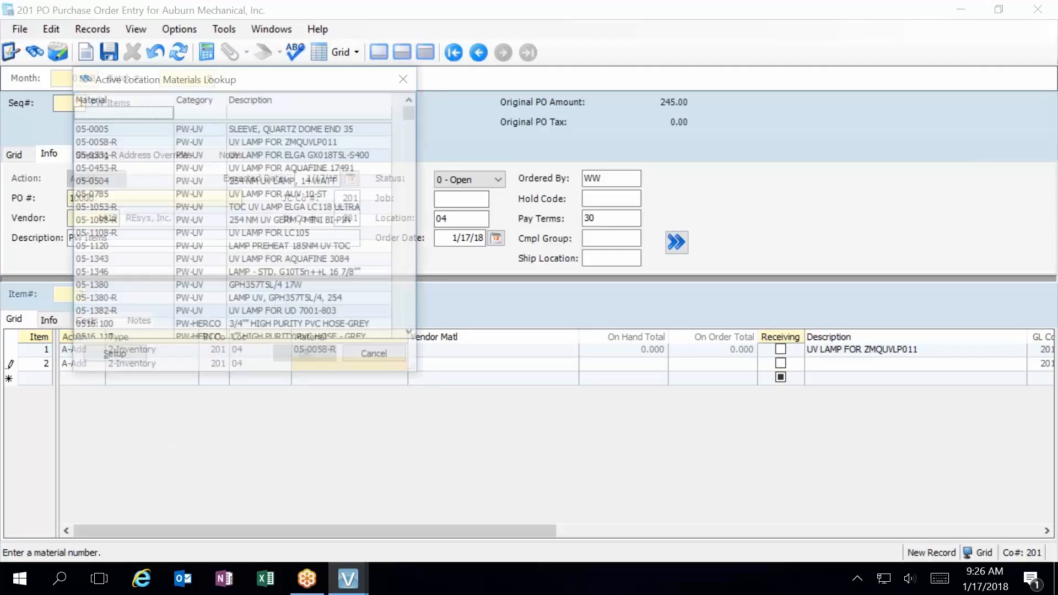
pyautogui.doubleClick(249, 180)
pyautogui.press('Tab')
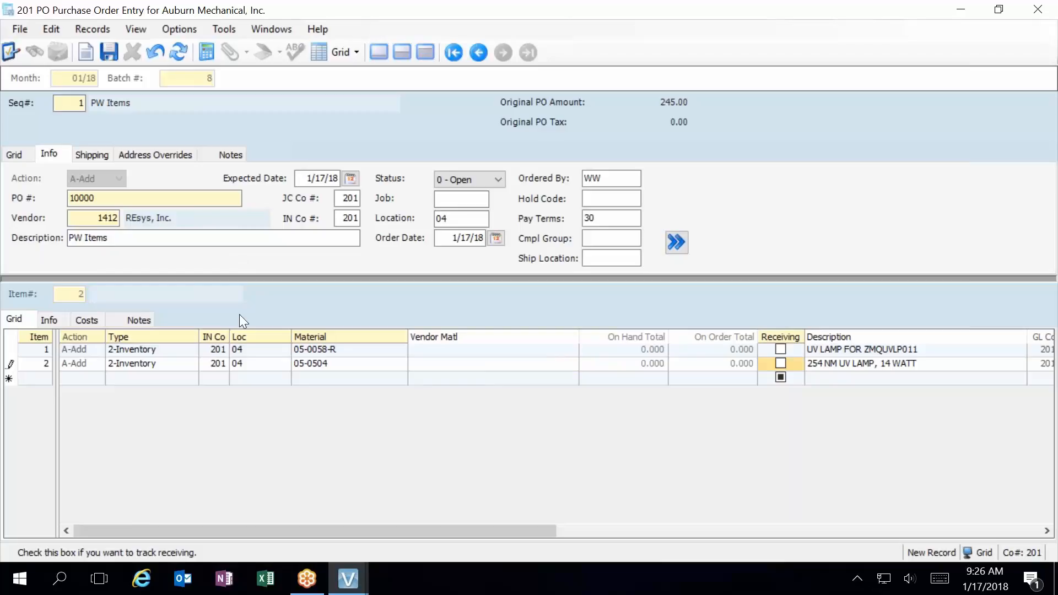
pyautogui.press('Tab')
pyautogui.press('Tab')
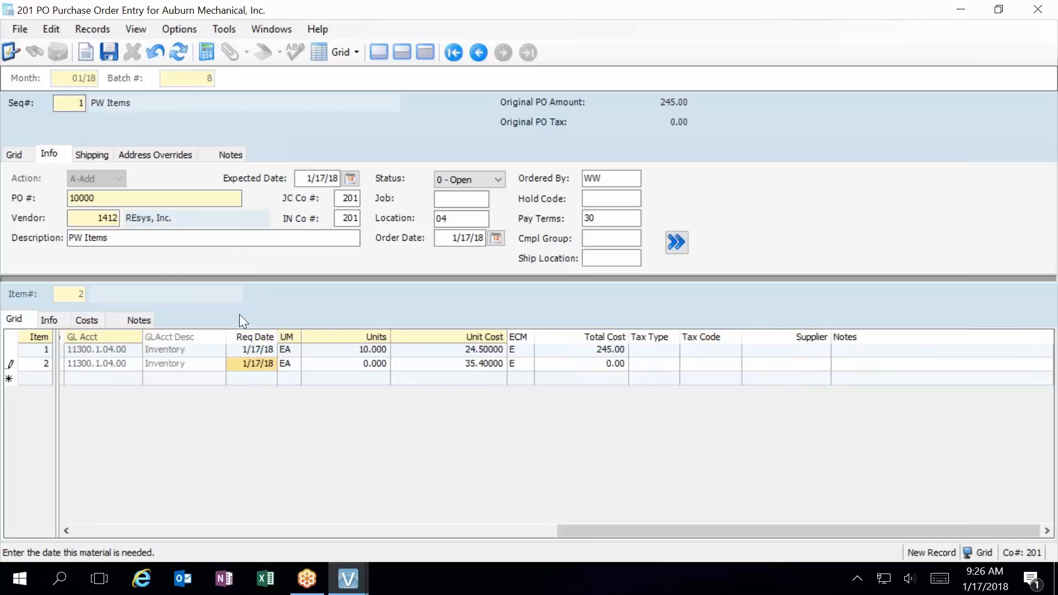
# Step: Set item 2's units to 10, keep its default unit cost, leave tax and supplier blank, and save the item
pyautogui.press('Tab')
pyautogui.write('10')
pyautogui.press('Tab')
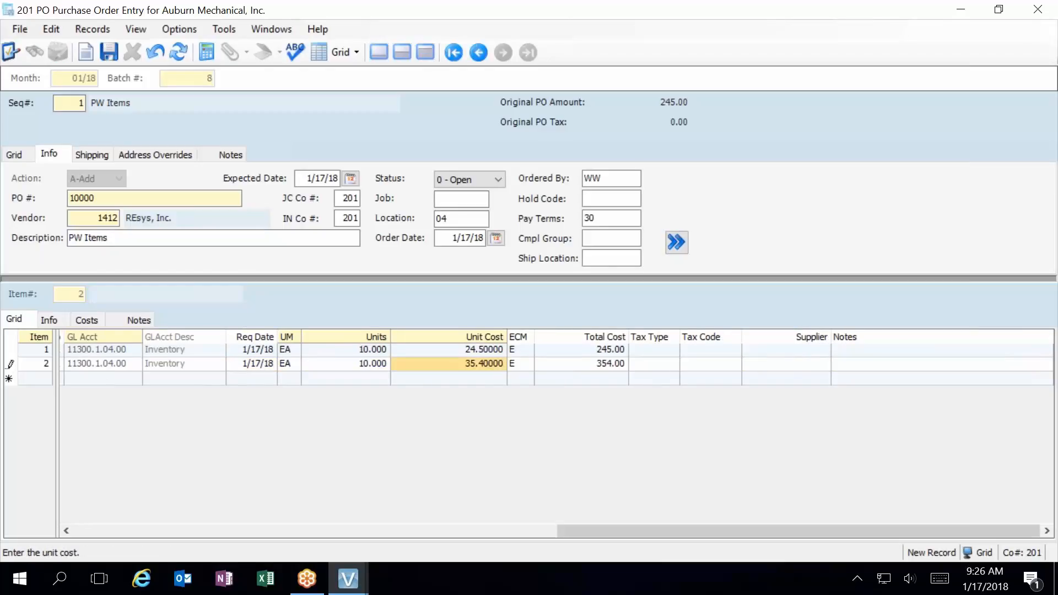
pyautogui.press('Tab')
pyautogui.press('Tab')
pyautogui.press('Tab')
pyautogui.press('Tab')
pyautogui.press('Tab')
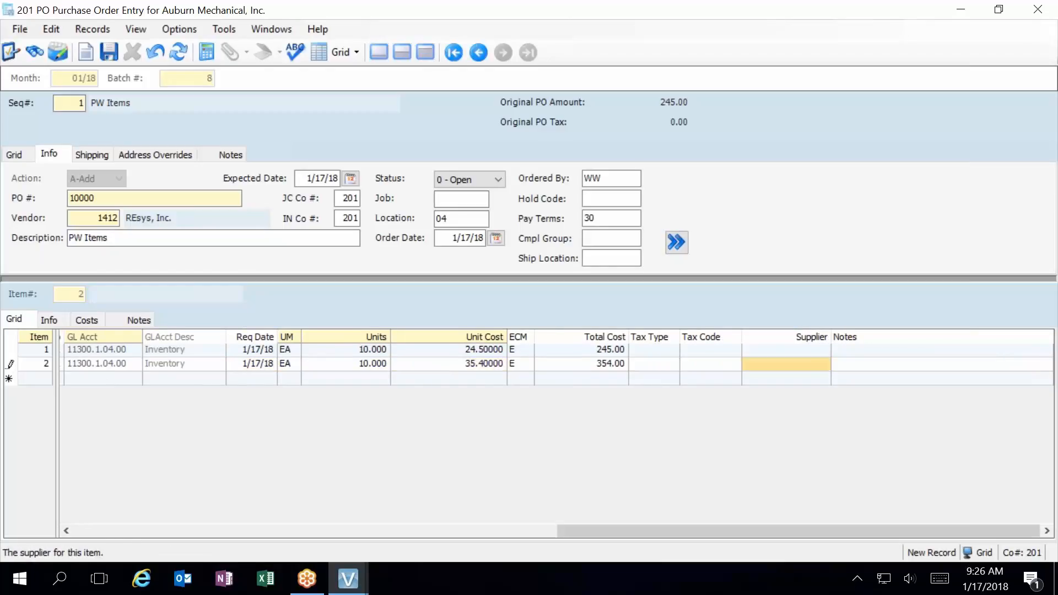
pyautogui.press('Tab')
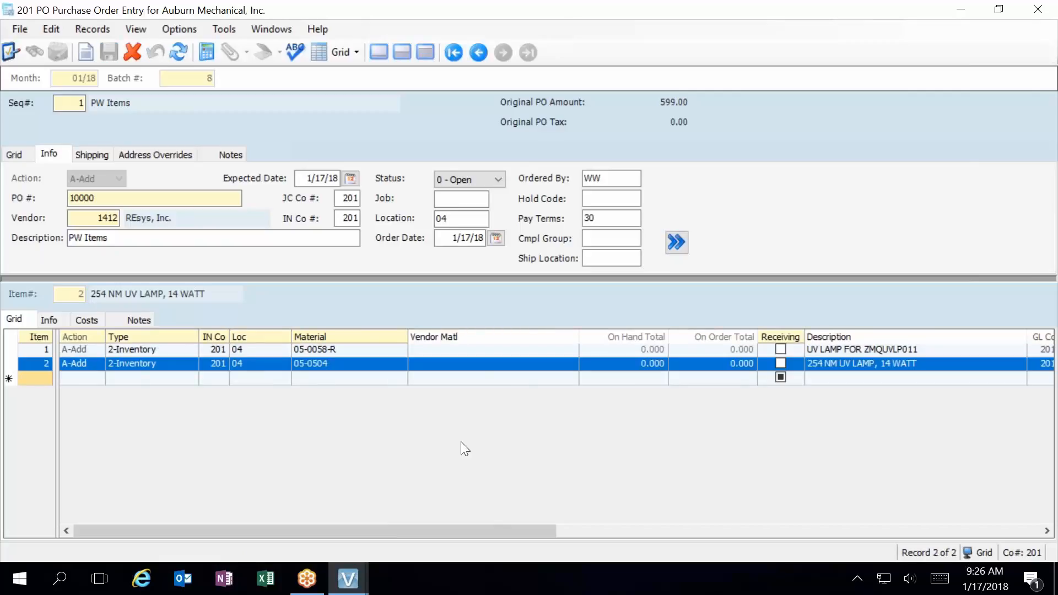
# Step: Examine the available tax type options and the tax code field for item 2 in the item grid
pyautogui.click(857, 530)
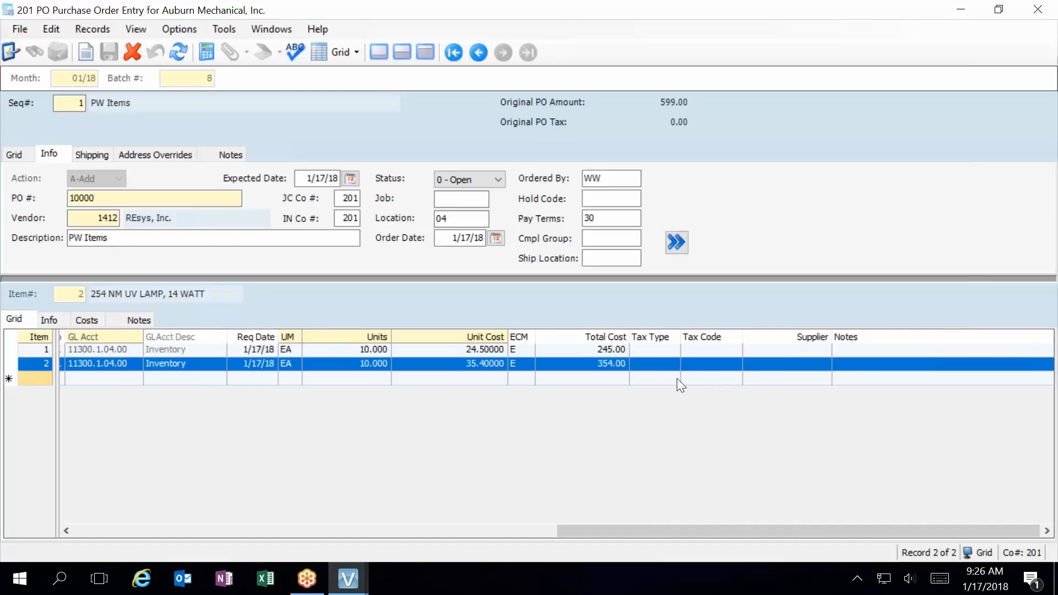
pyautogui.click(665, 364)
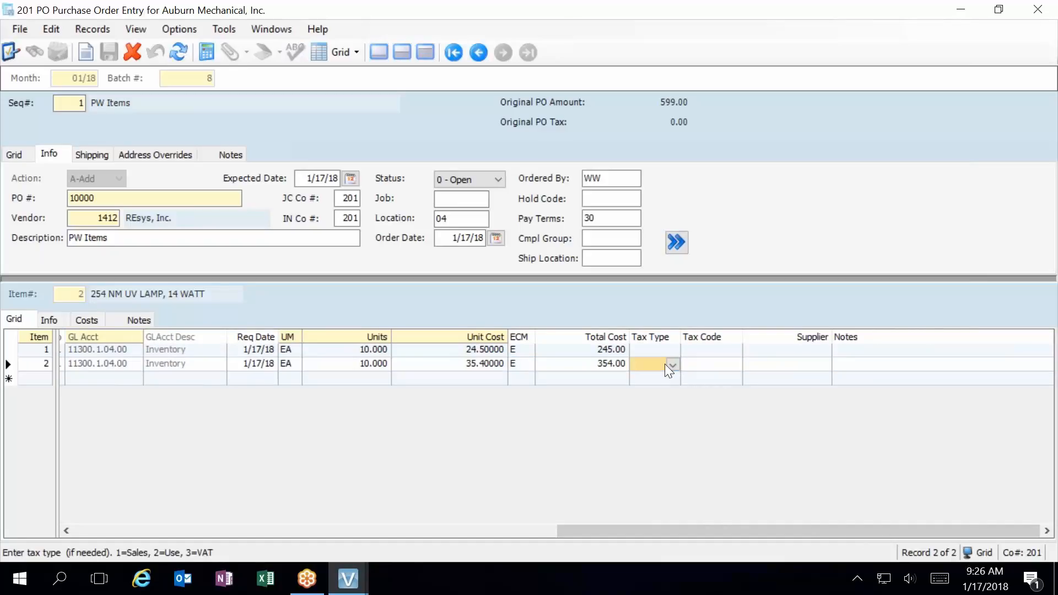
pyautogui.click(673, 365)
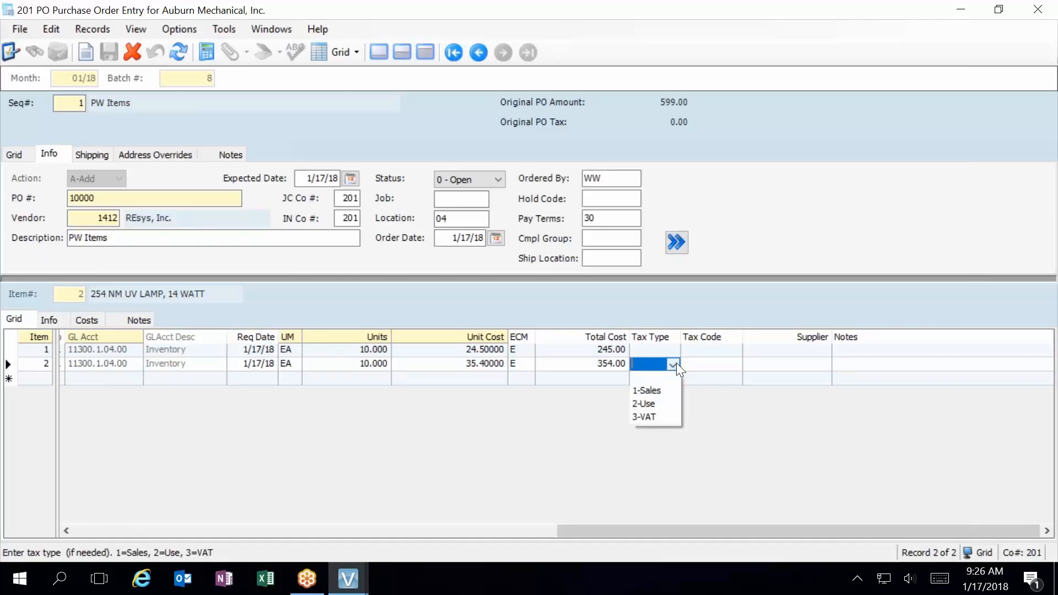
pyautogui.click(726, 418)
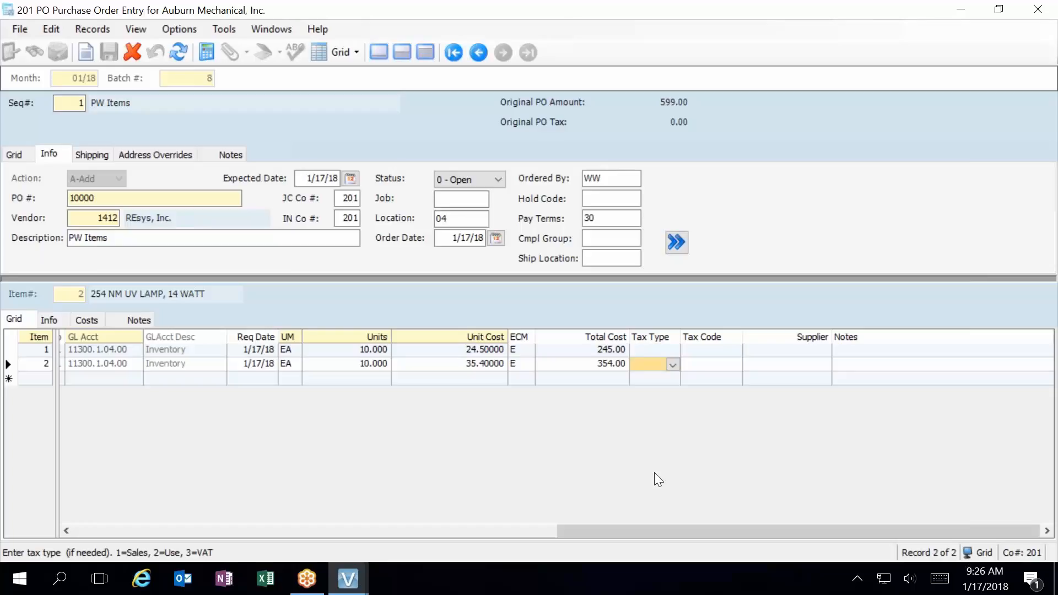
pyautogui.click(724, 364)
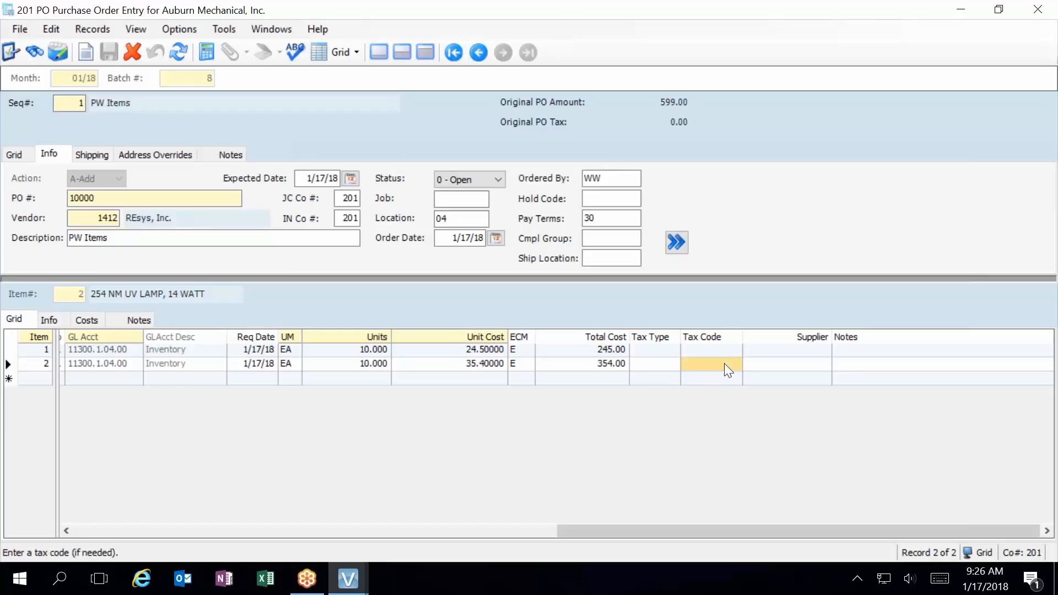
pyautogui.click(665, 365)
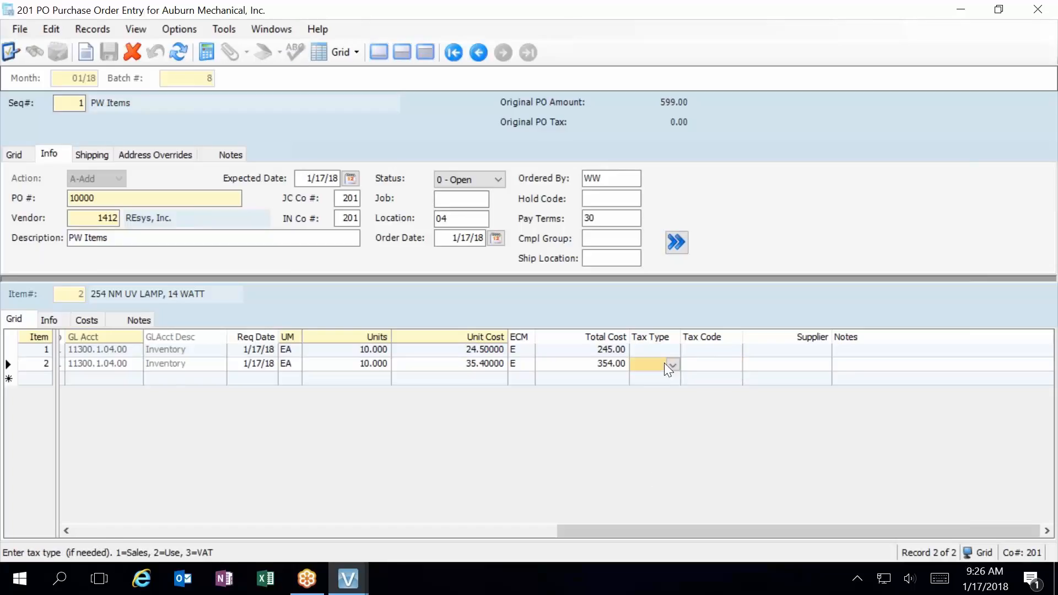
pyautogui.click(673, 364)
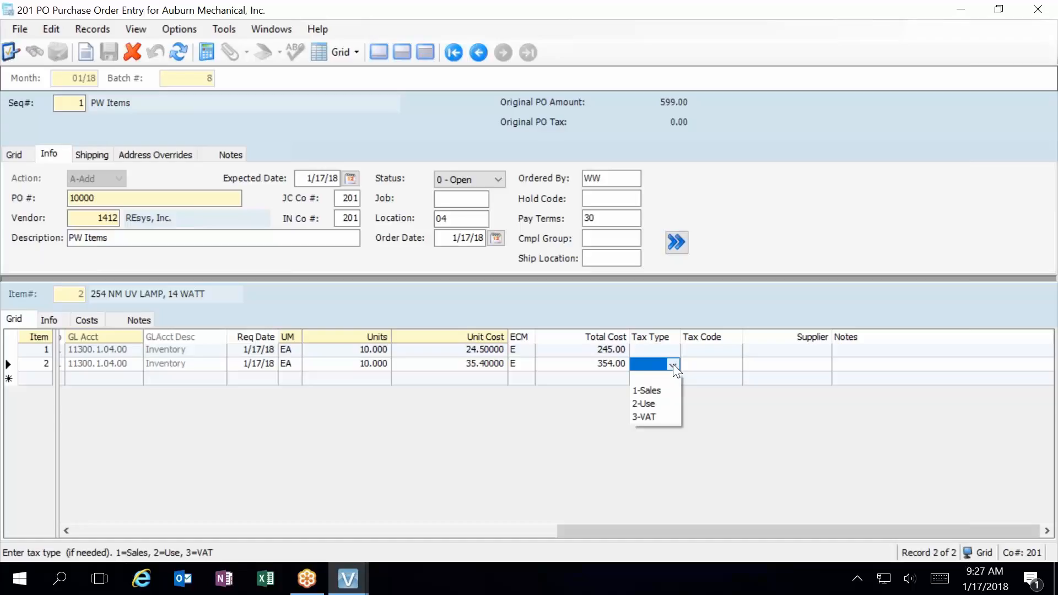
pyautogui.click(730, 426)
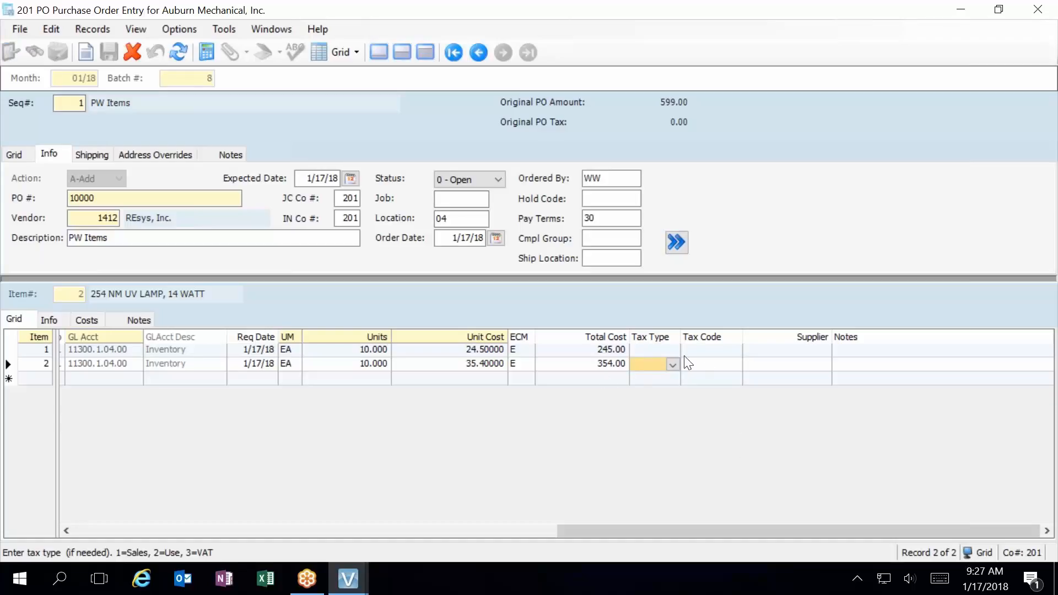
# Step: Set item 2's tax type to 1-Sales and look up the available tax codes without choosing one
pyautogui.click(673, 365)
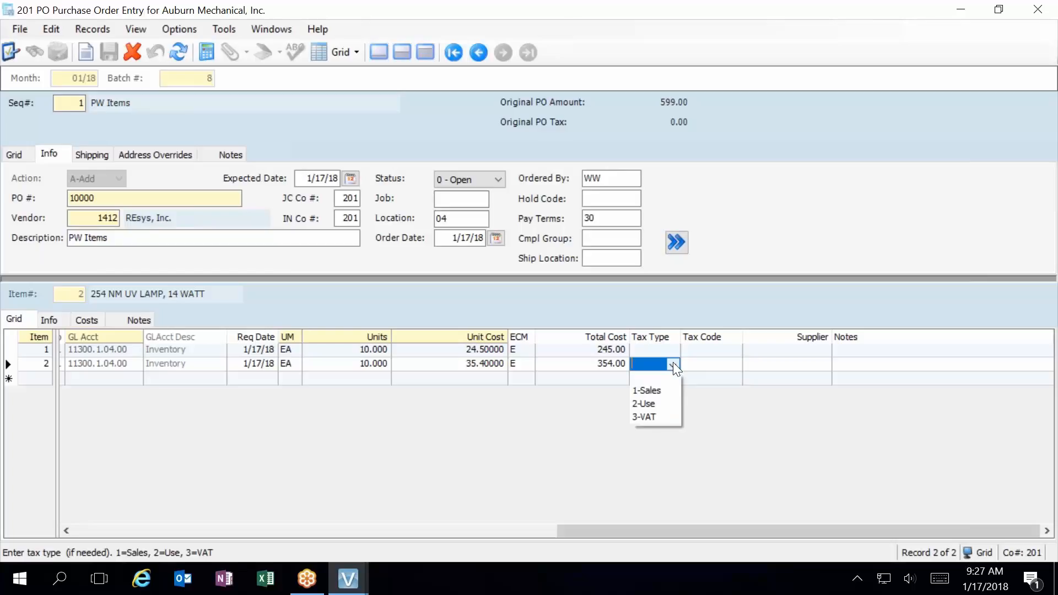
pyautogui.click(667, 391)
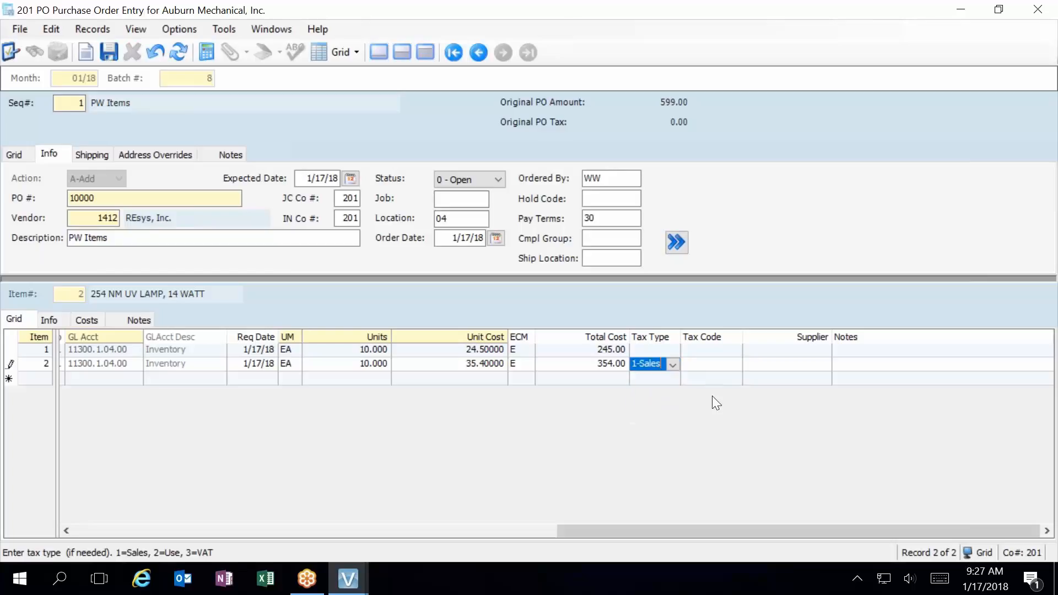
pyautogui.click(722, 365)
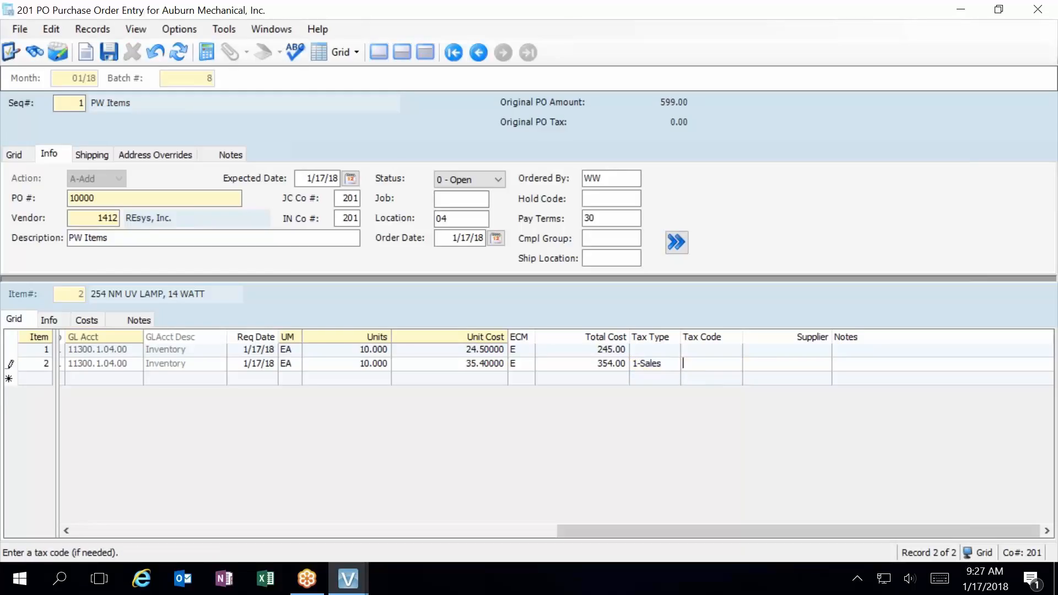
pyautogui.press('F4')
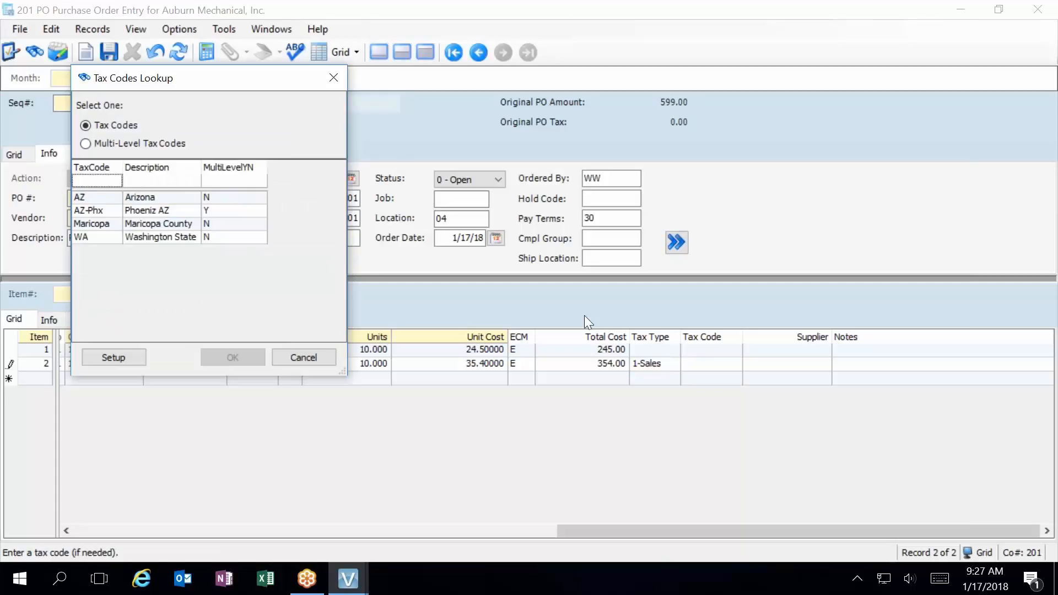
pyautogui.click(292, 366)
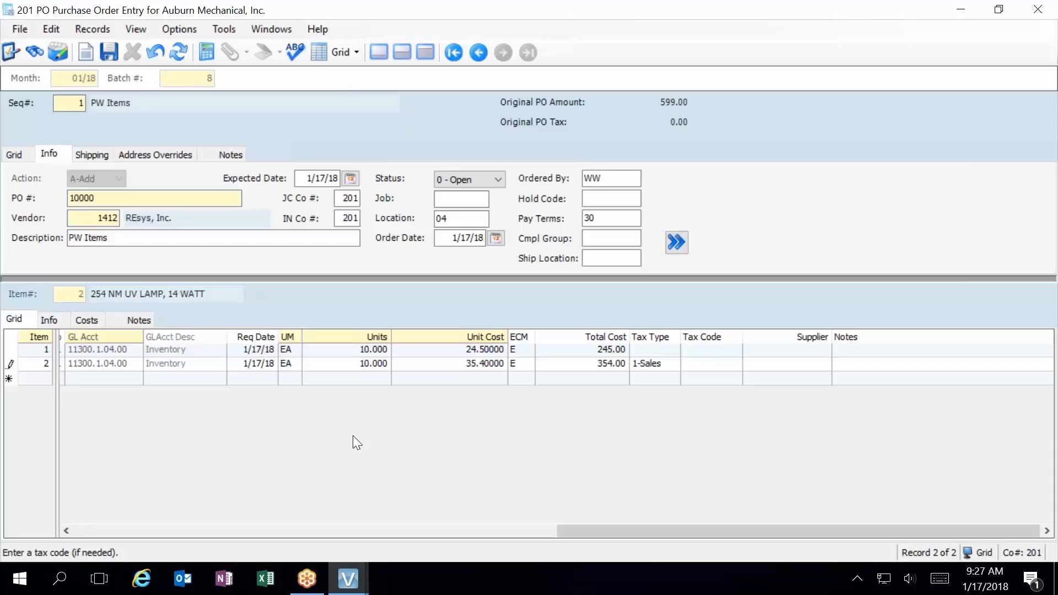
# Step: Clear item 2's tax type, leave the tax code and supplier blank, and save the item
pyautogui.click(672, 368)
pyautogui.click(653, 380)
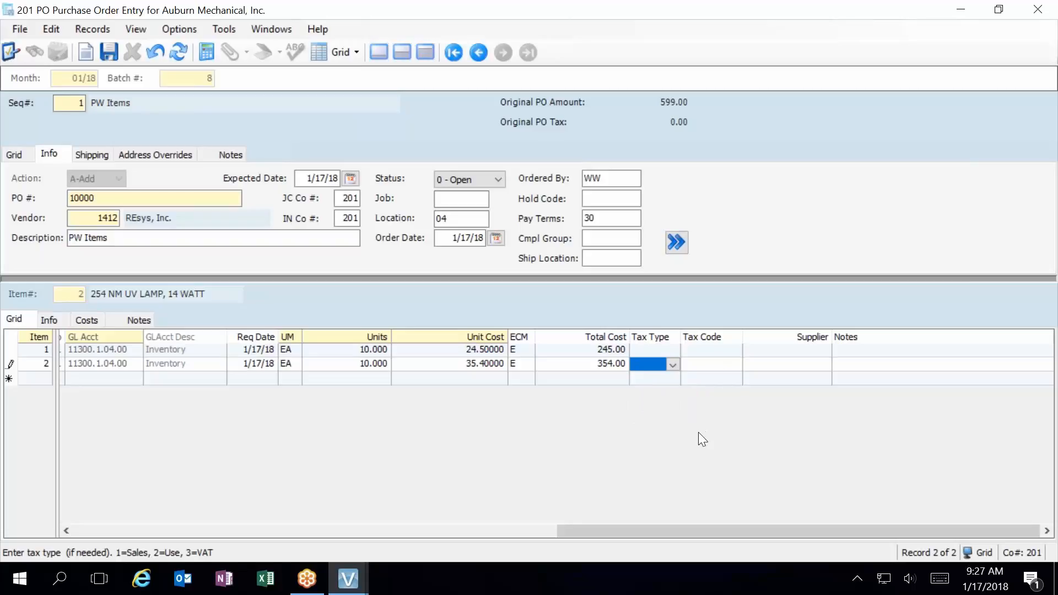
pyautogui.press('Tab')
pyautogui.press('Tab')
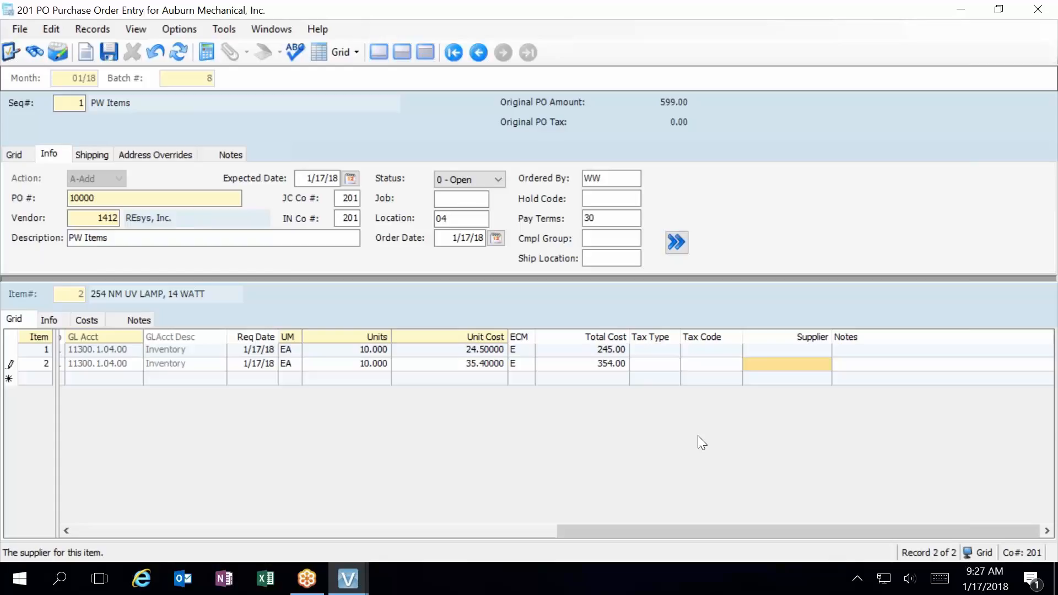
pyautogui.press('Tab')
pyautogui.press('Tab')
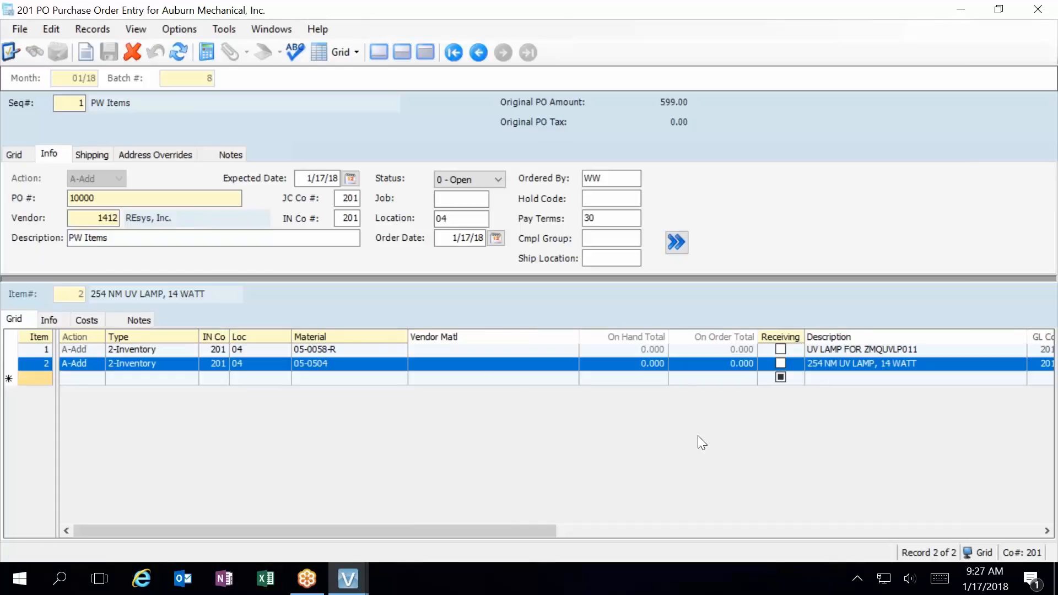
# Step: Open batch processing for the purchase order batch, validate it, and preview its audit reports
pyautogui.click(28, 365)
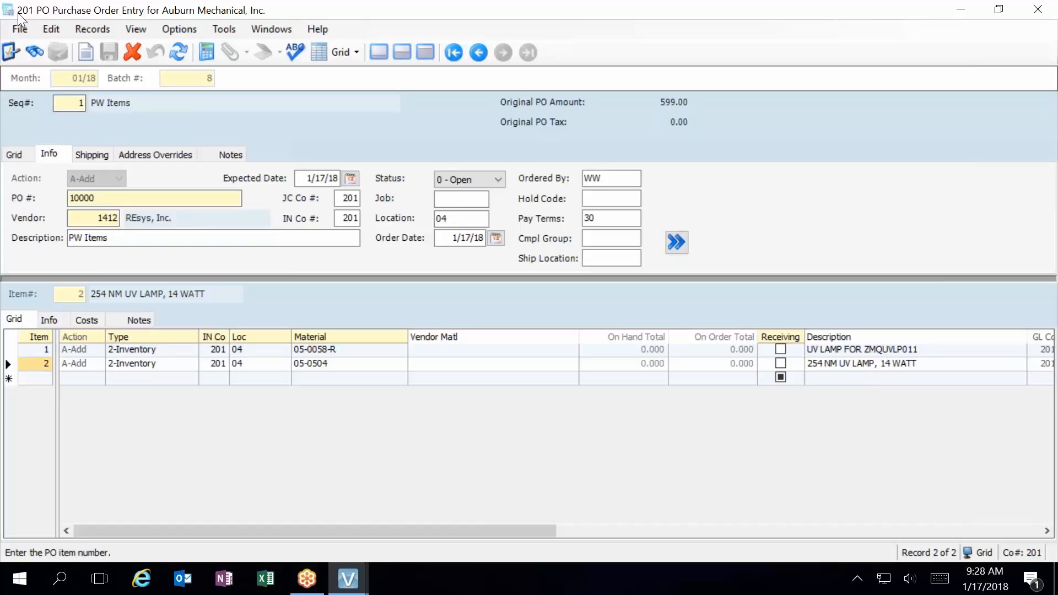
pyautogui.click(21, 27)
pyautogui.click(55, 82)
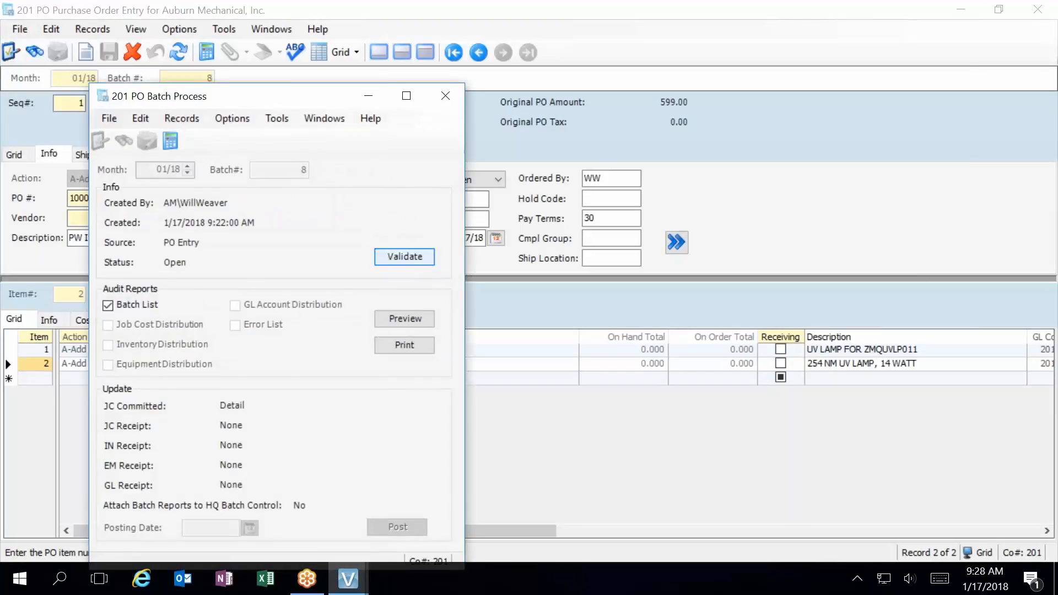
pyautogui.click(404, 256)
pyautogui.click(404, 323)
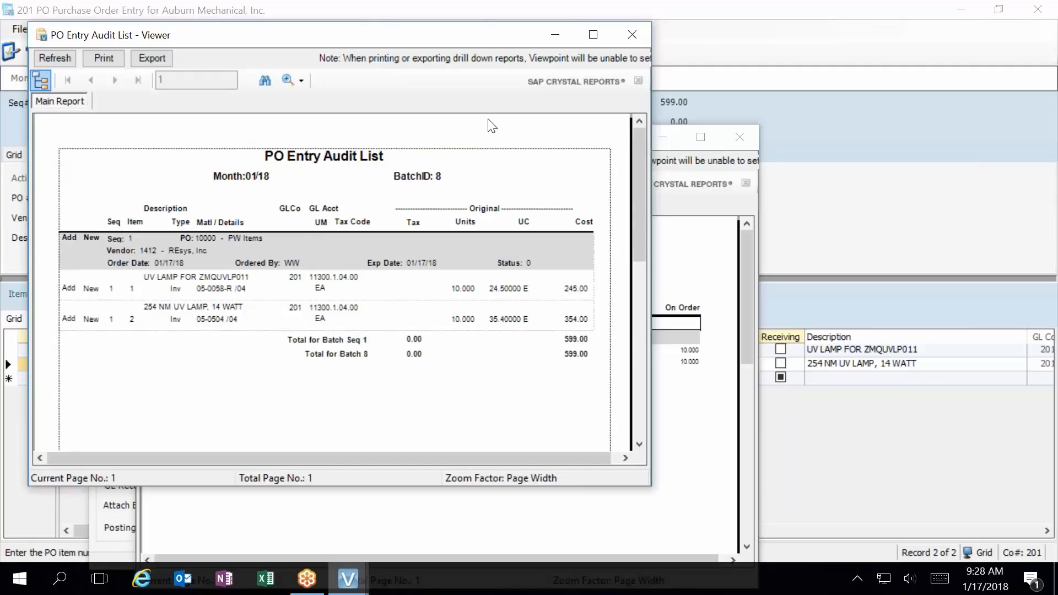
# Step: Close the audit report previews and post the batch with the default posting date 1/17/18
pyautogui.click(632, 43)
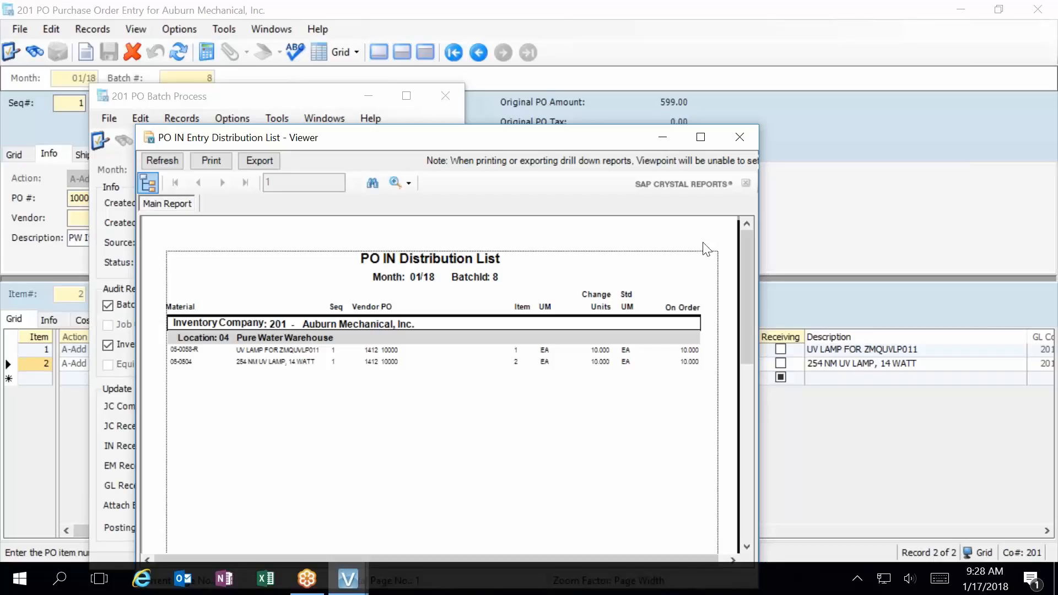
pyautogui.click(741, 140)
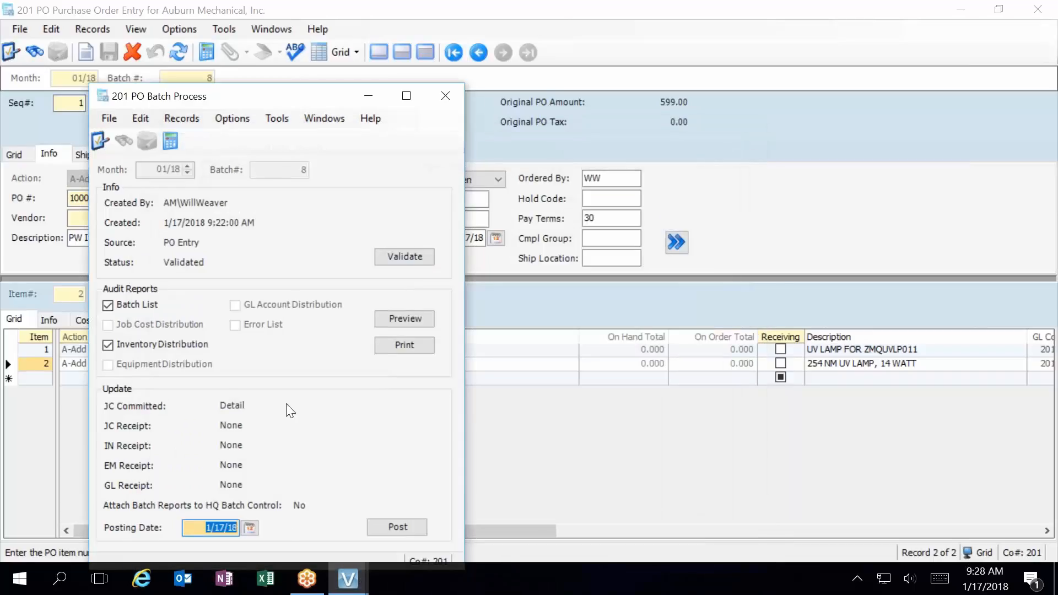
pyautogui.click(405, 520)
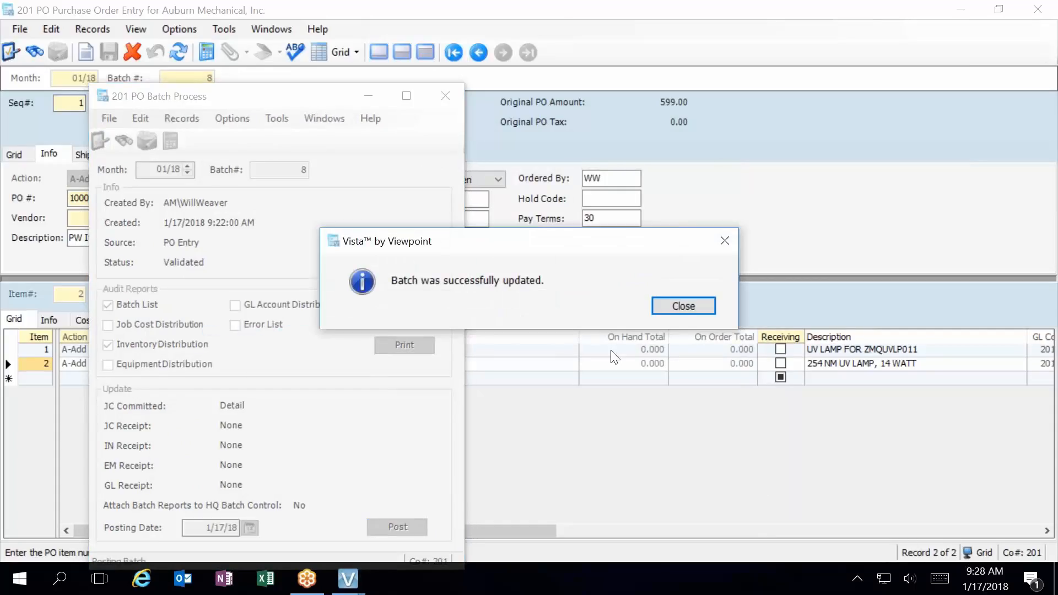
pyautogui.click(681, 305)
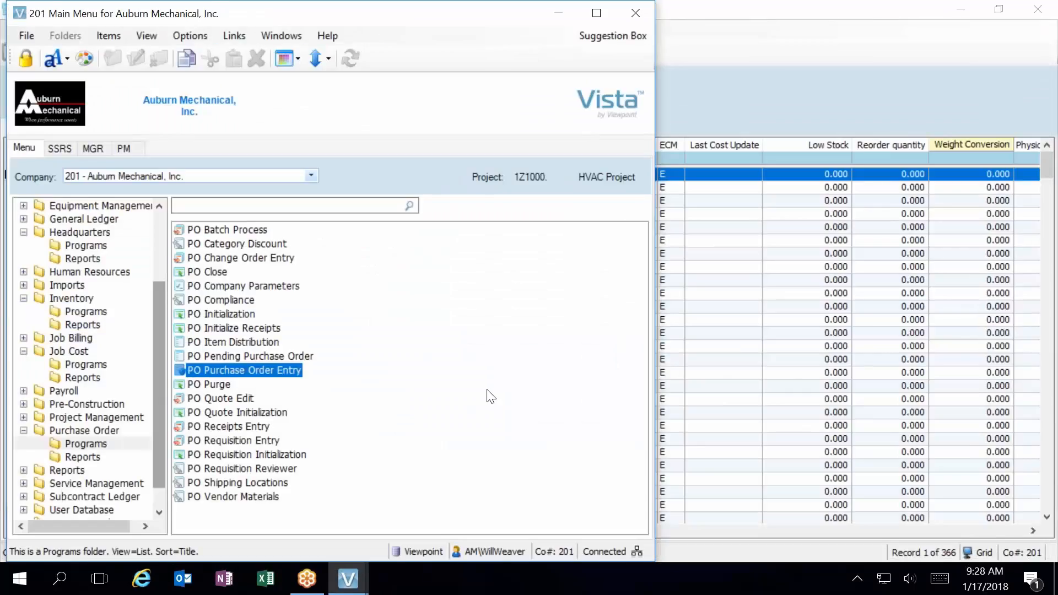
# Step: Switch to IN Location Materials and check the costs and on-order quantity of material 05-0058-R at location 04
pyautogui.moveTo(347, 578)
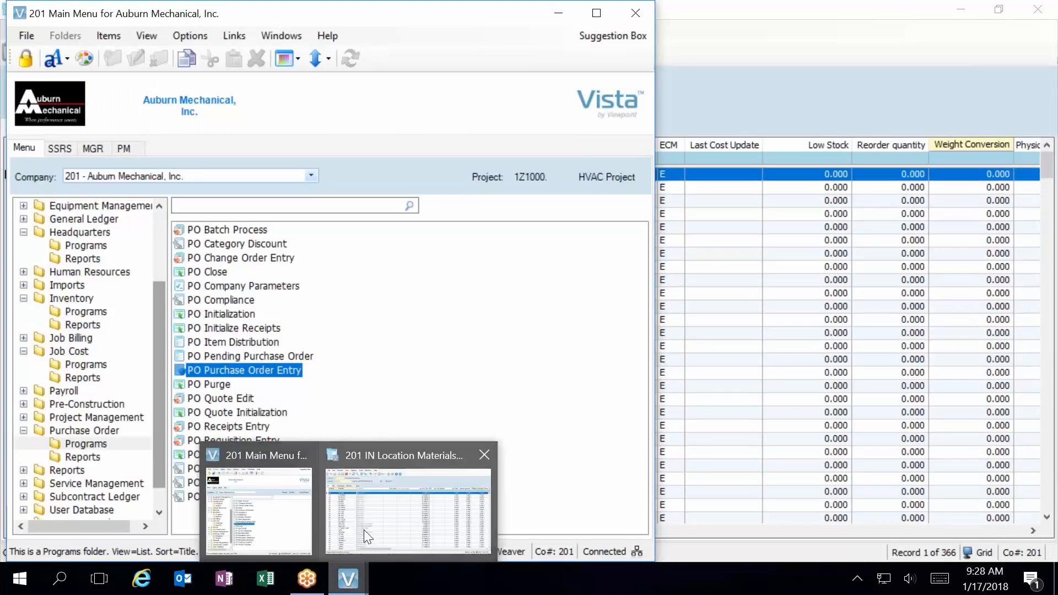
pyautogui.click(379, 458)
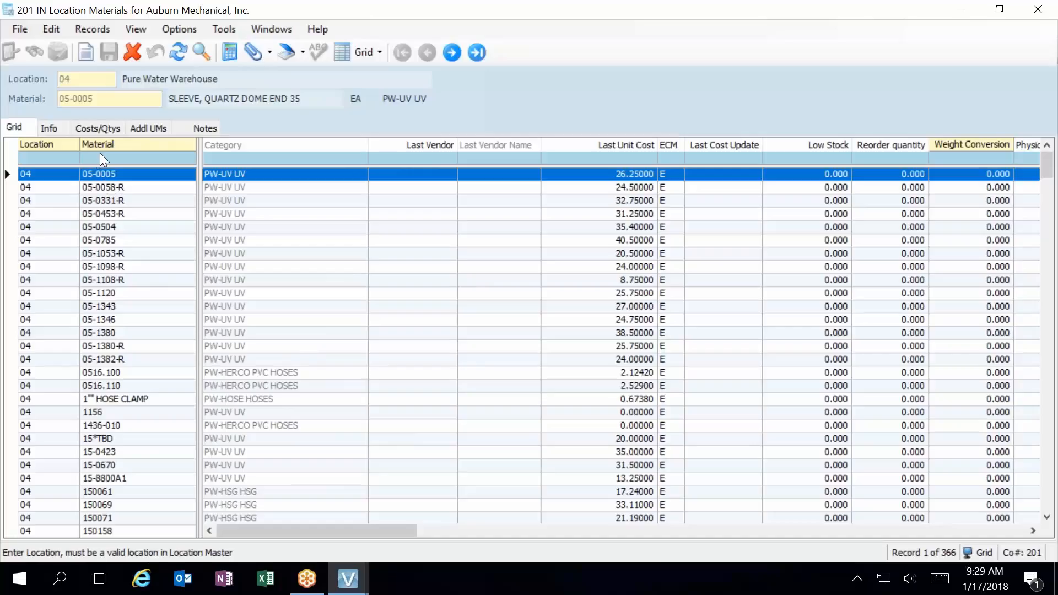
pyautogui.click(104, 132)
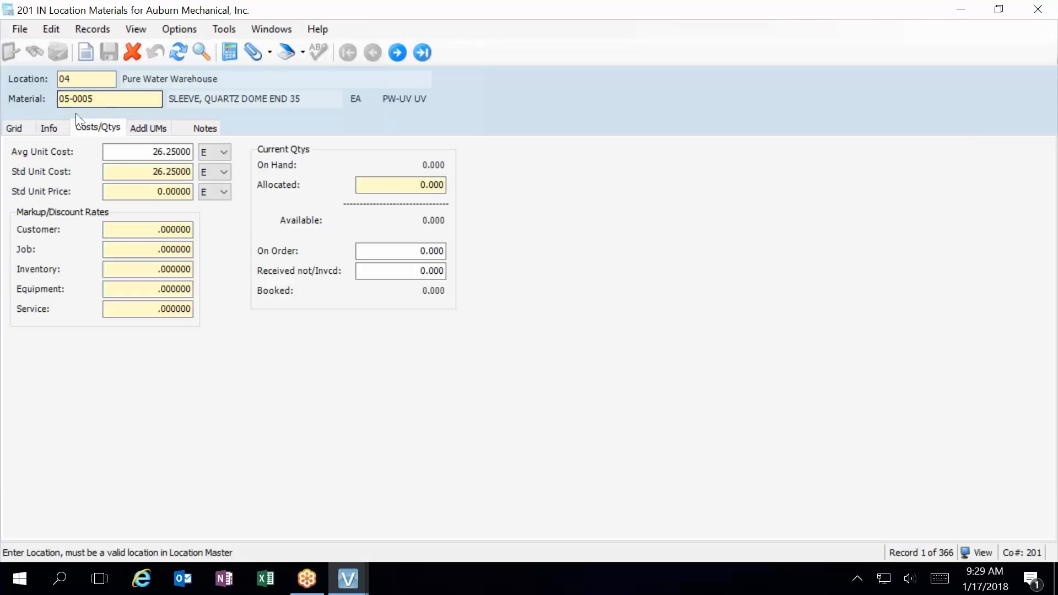
pyautogui.click(109, 98)
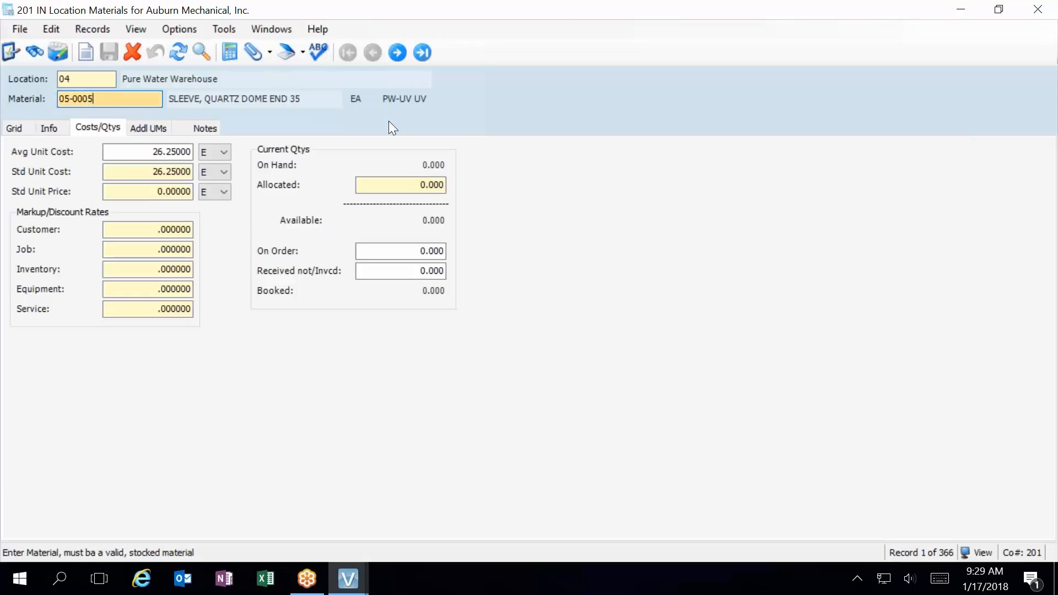
pyautogui.click(397, 52)
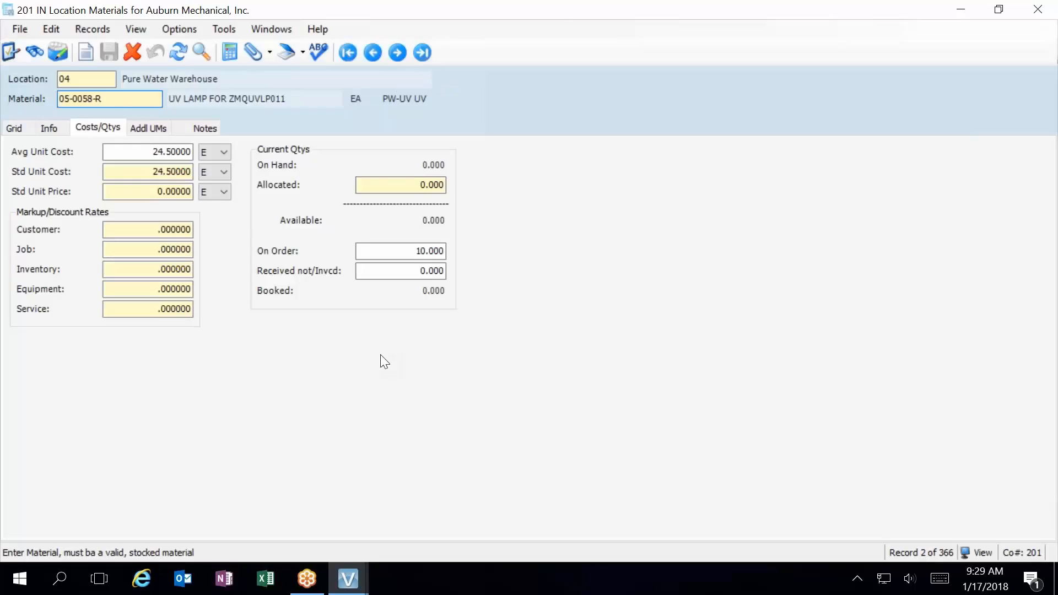
# Step: Check the costs and on-order quantity of material 05-0504, and close IN Location Materials
pyautogui.click(394, 52)
pyautogui.click(395, 51)
pyautogui.click(395, 51)
pyautogui.click(394, 52)
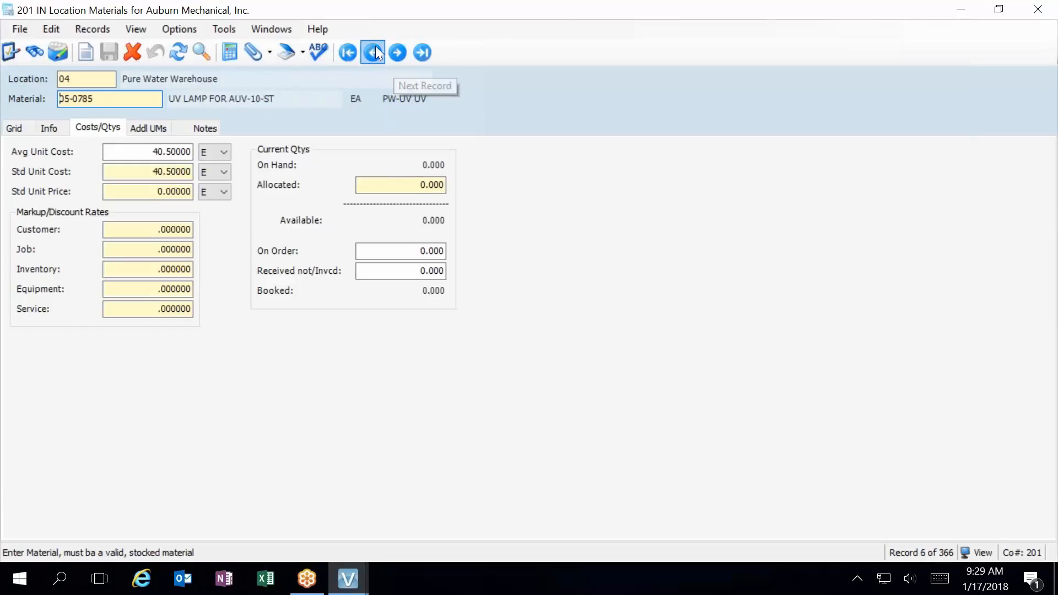
pyautogui.click(374, 52)
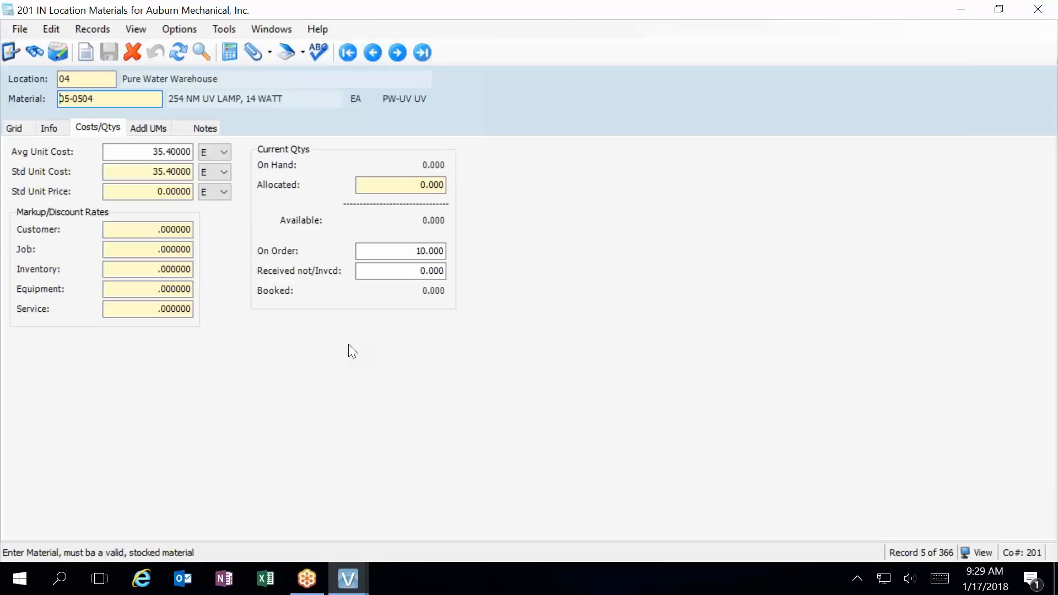
pyautogui.click(1036, 11)
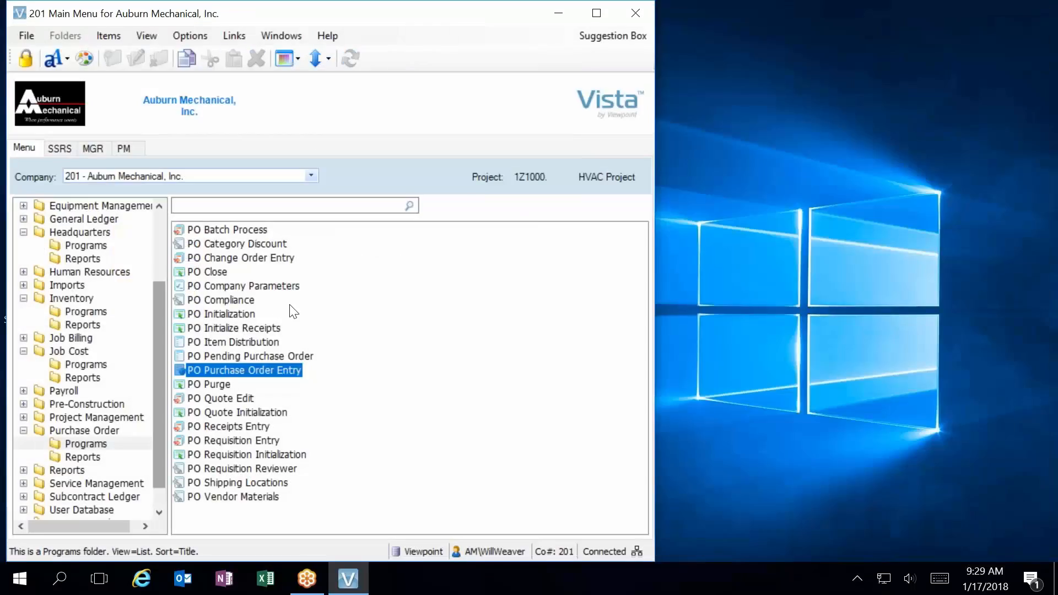
# Step: Open PO Initialize Receipts with a new 01/18 batch, keeping receipt date 1/17/18 and the default receiver
pyautogui.click(219, 329)
pyautogui.doubleClick(220, 329)
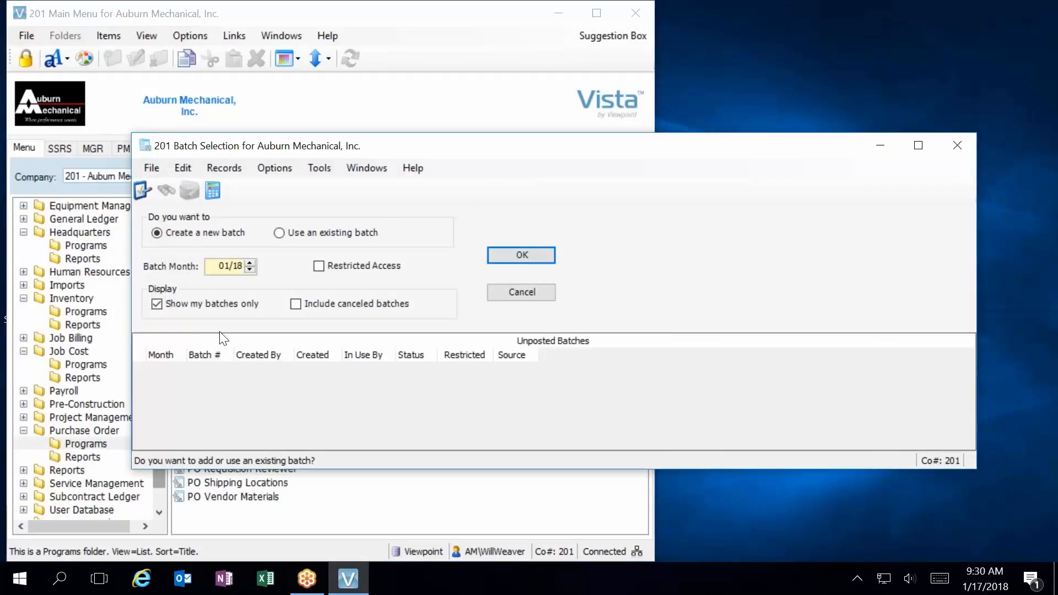
pyautogui.click(521, 255)
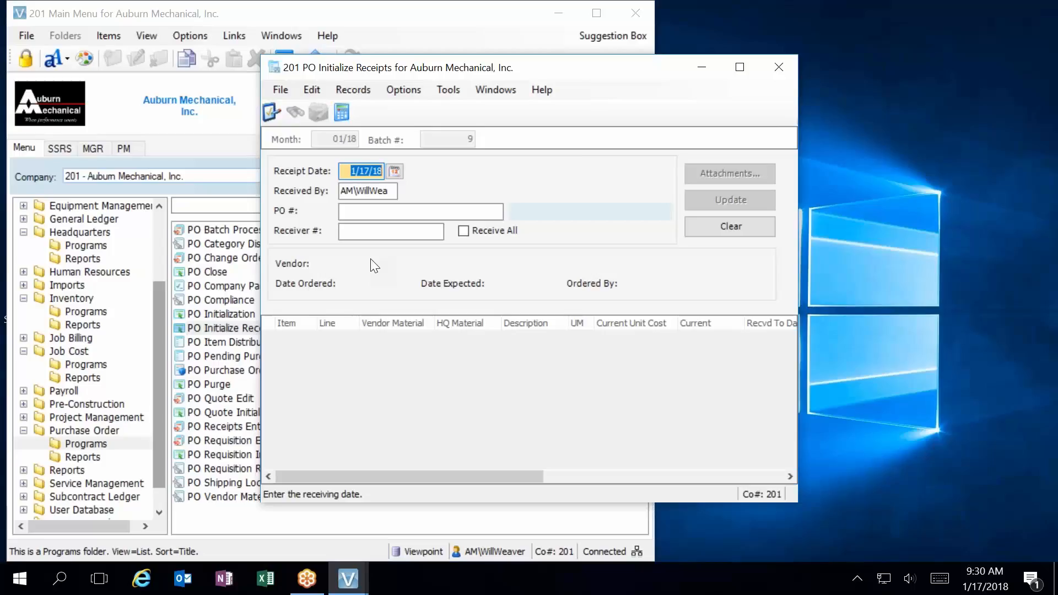
pyautogui.press('Tab')
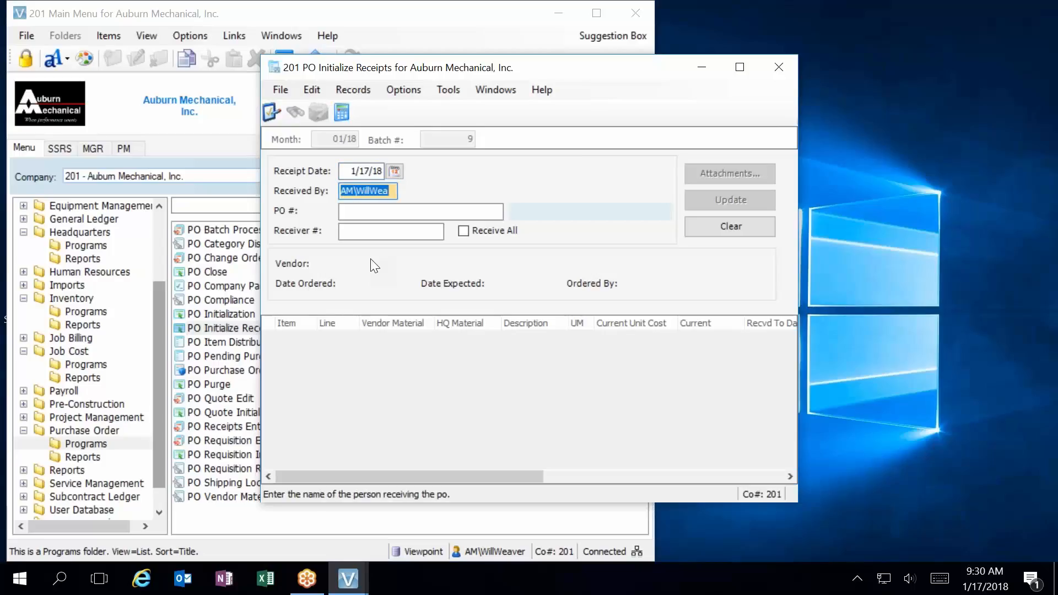
pyautogui.press('Tab')
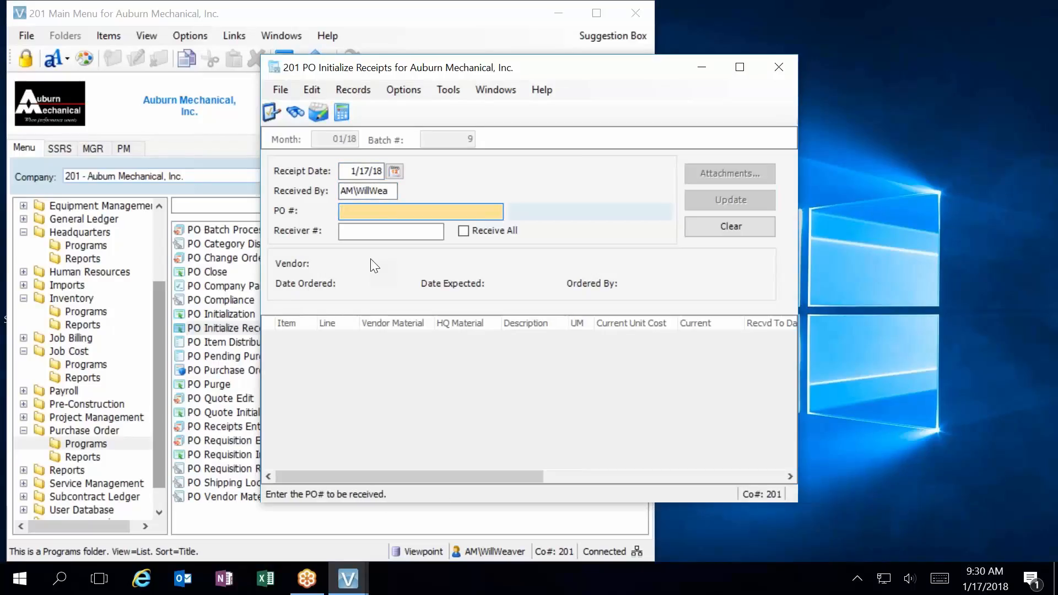
# Step: Look for the purchase order among the open POs available for receiving, and leave PO Initialize Receipts
pyautogui.press('F4')
pyautogui.click(118, 145)
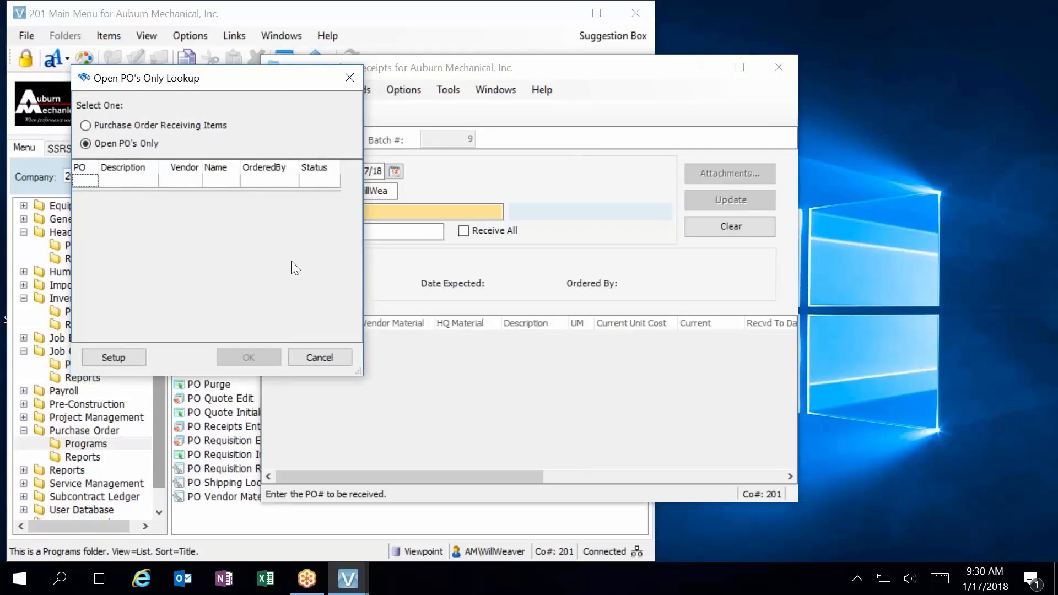
pyautogui.click(329, 358)
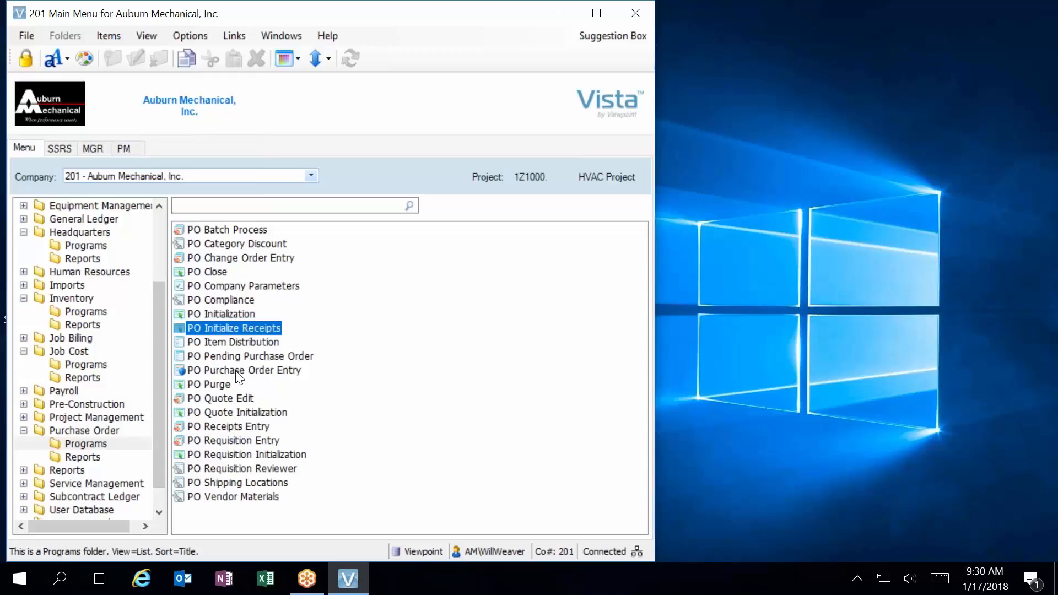
# Step: Open PO Purchase Order Entry with a new batch for month 01/18
pyautogui.click(240, 376)
pyautogui.doubleClick(239, 377)
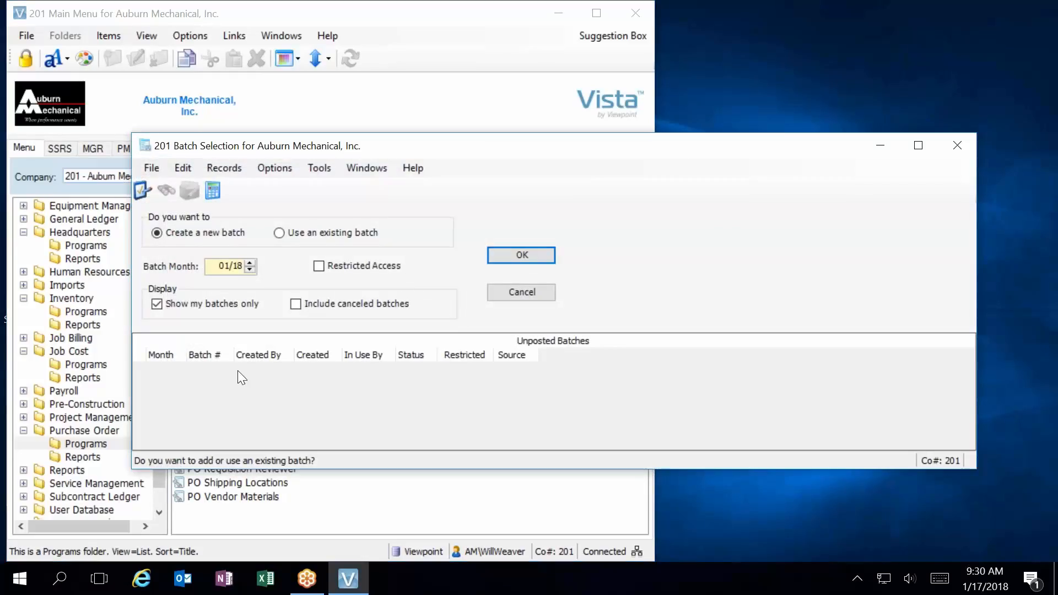
pyautogui.click(509, 252)
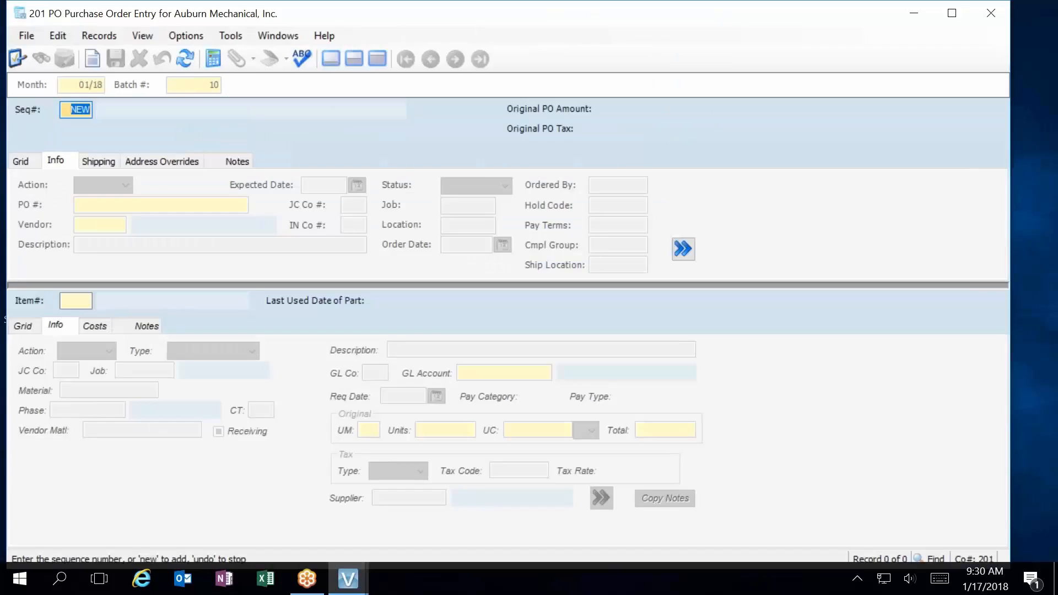
# Step: Add the existing REsys, Inc. purchase order 10000 with all its items to the batch, without adding another
pyautogui.click(23, 36)
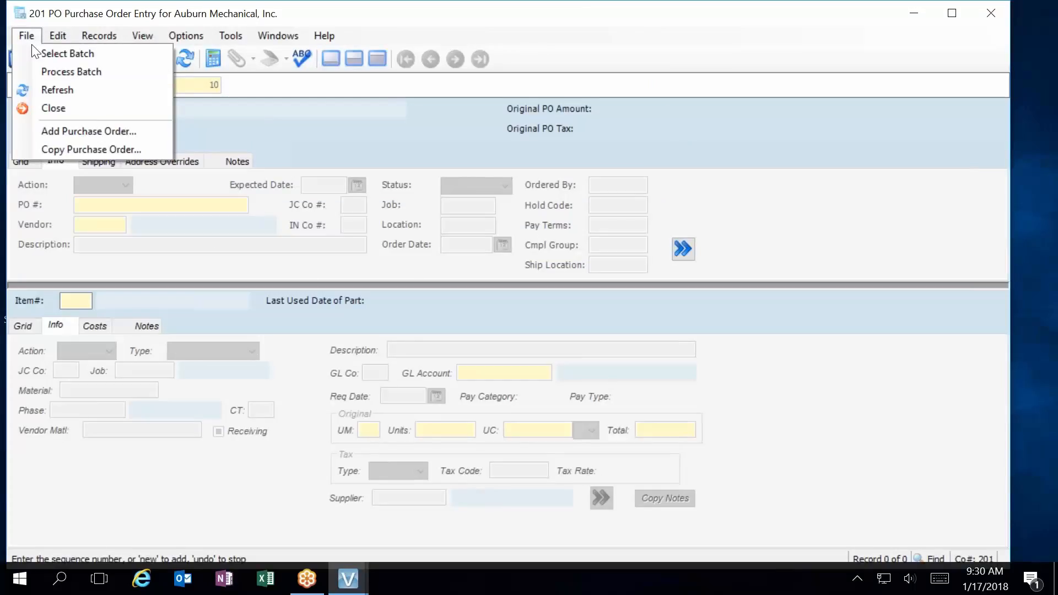
pyautogui.click(77, 132)
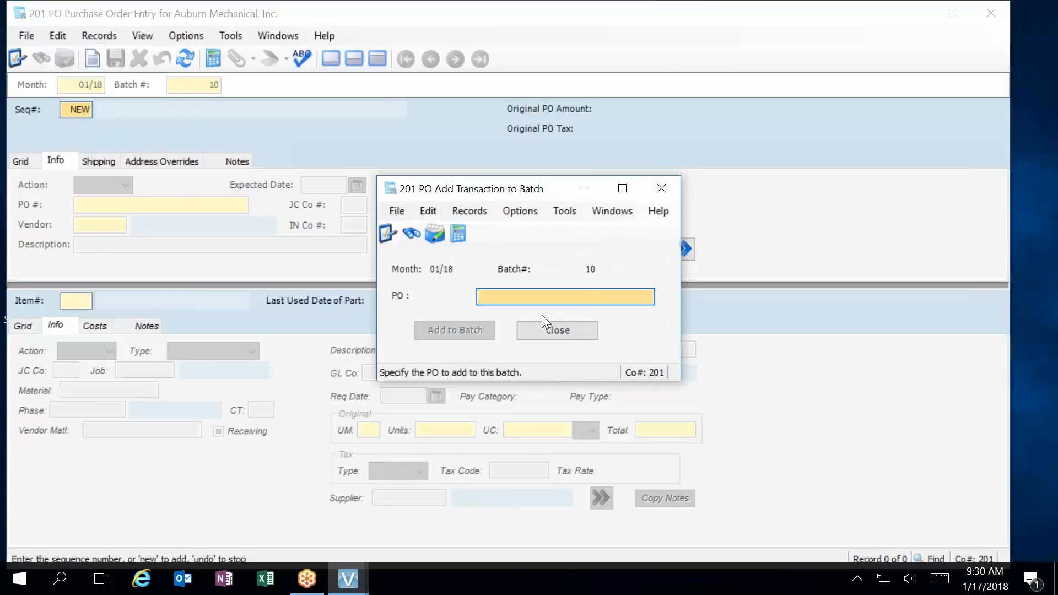
pyautogui.click(411, 233)
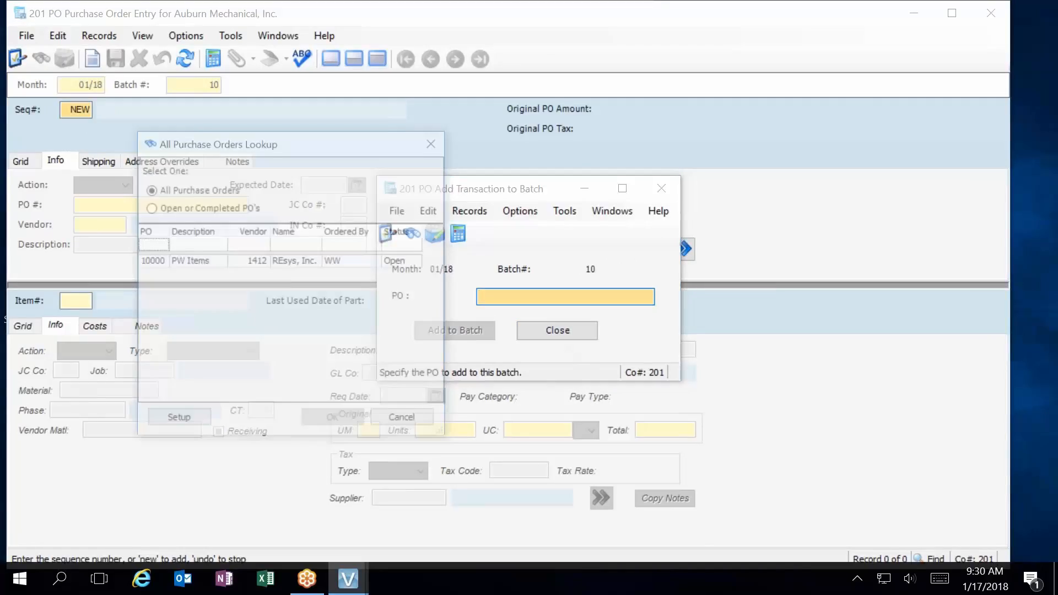
pyautogui.click(152, 257)
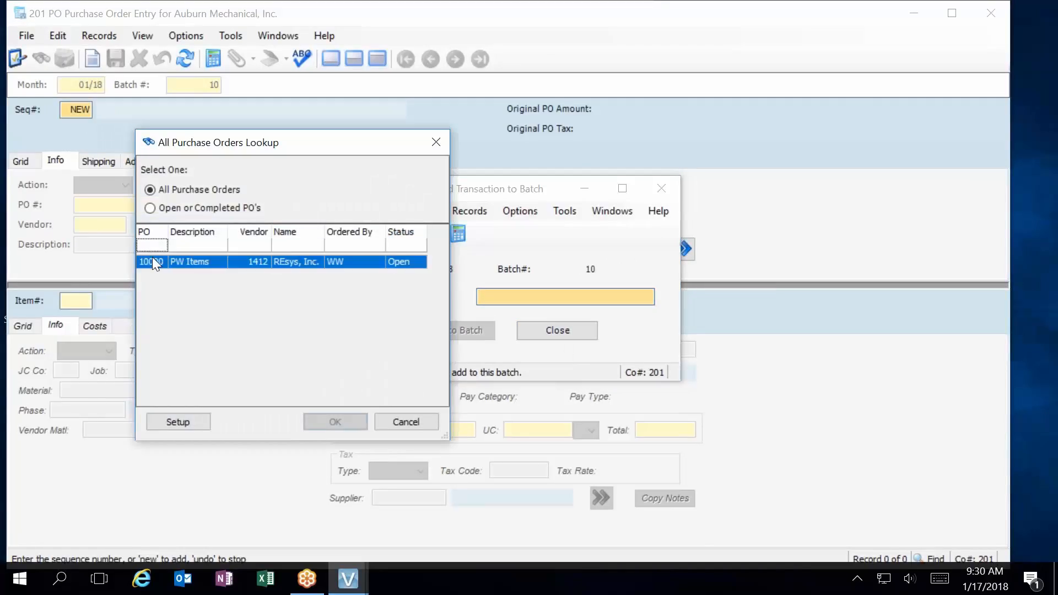
pyautogui.click(346, 419)
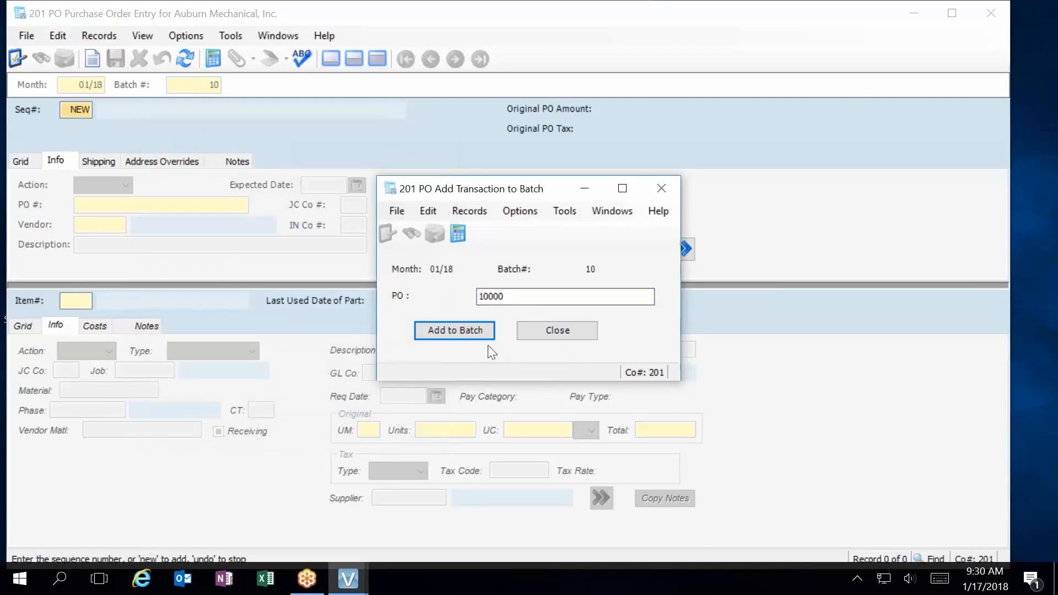
pyautogui.click(454, 329)
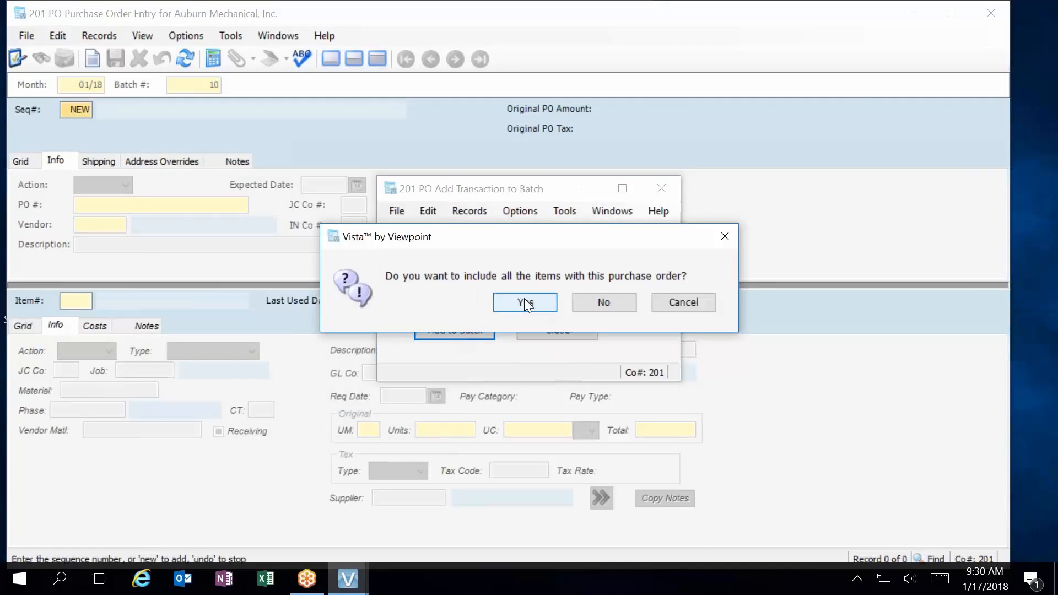
pyautogui.click(525, 303)
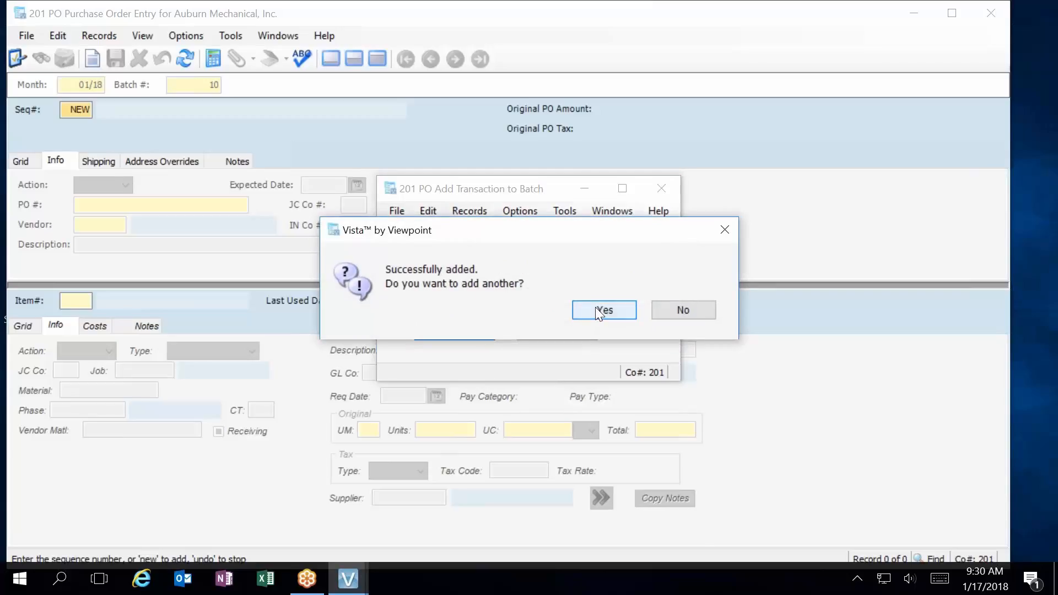
pyautogui.click(670, 314)
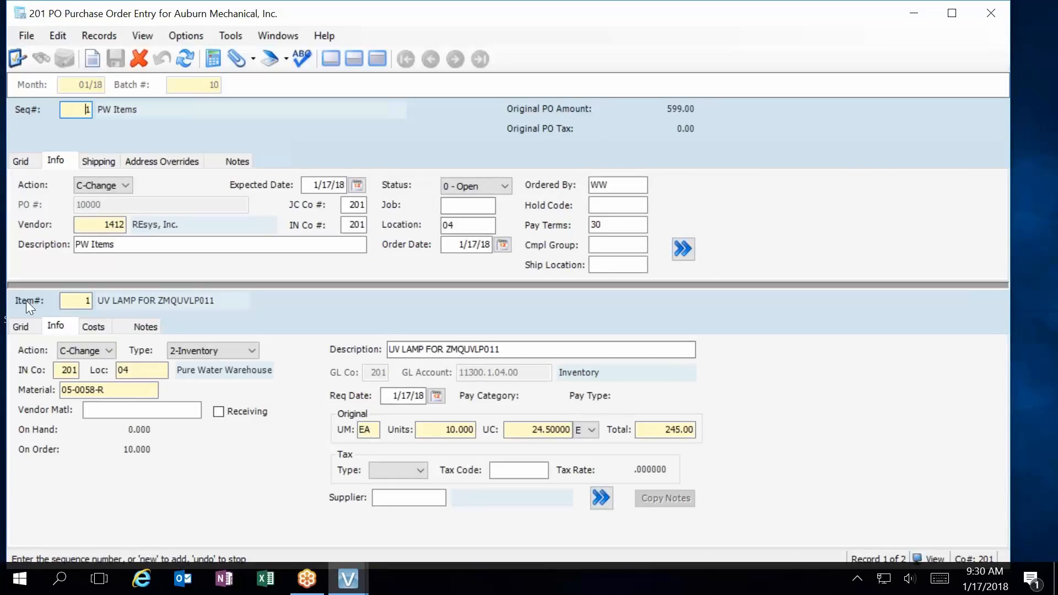
# Step: Enable receiving for items 1 and 2 in the purchase order's item grid and save the change
pyautogui.click(21, 327)
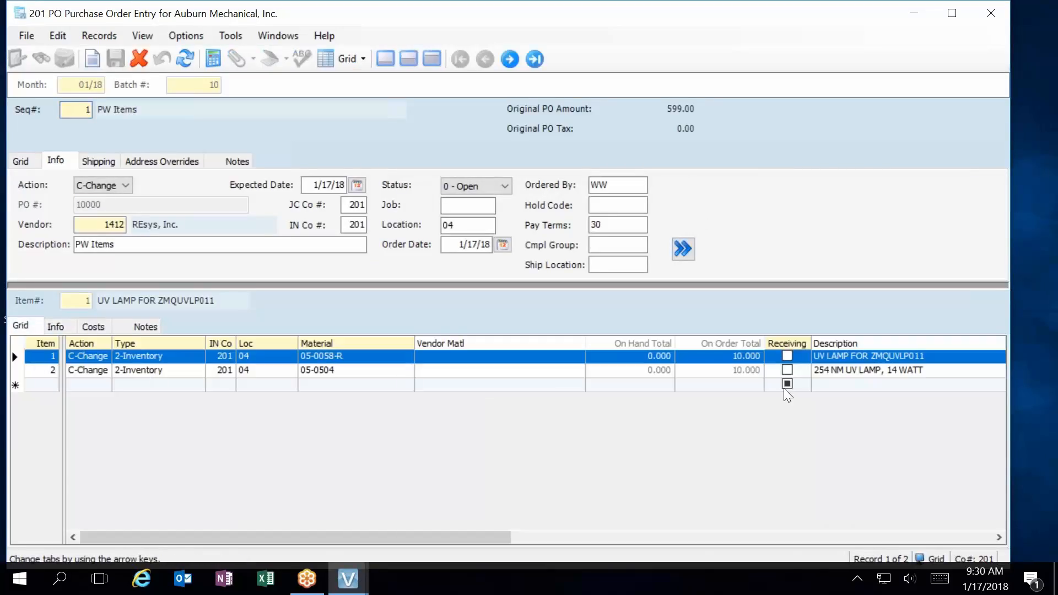
pyautogui.click(785, 353)
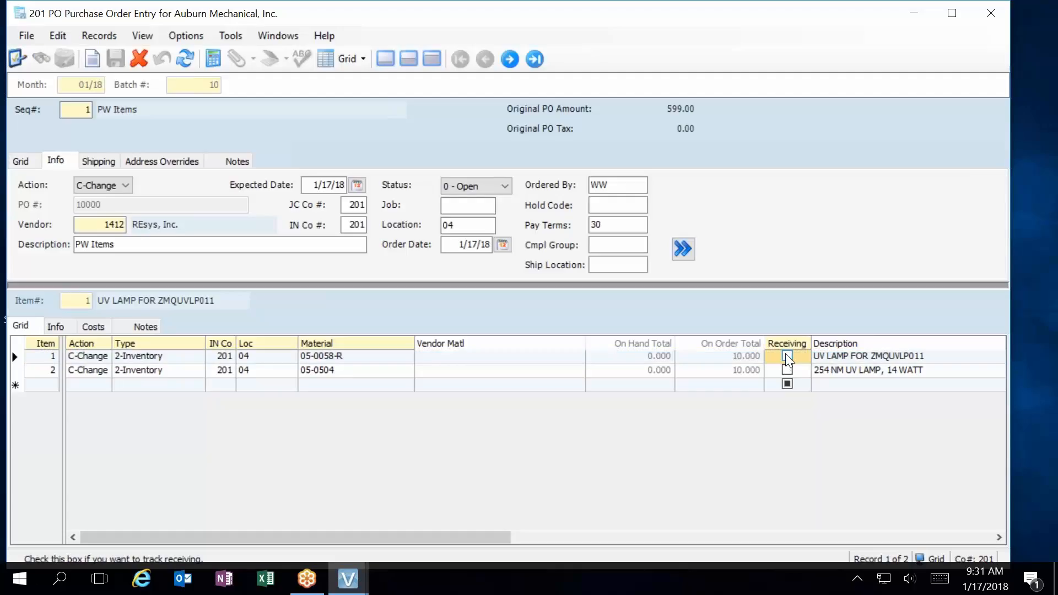
pyautogui.click(786, 356)
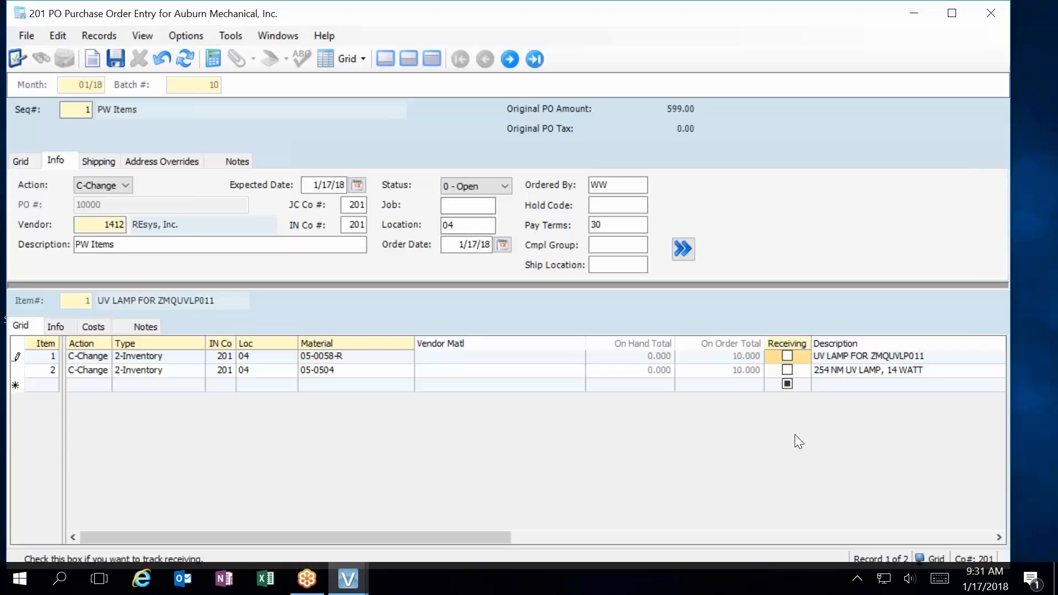
pyautogui.click(786, 369)
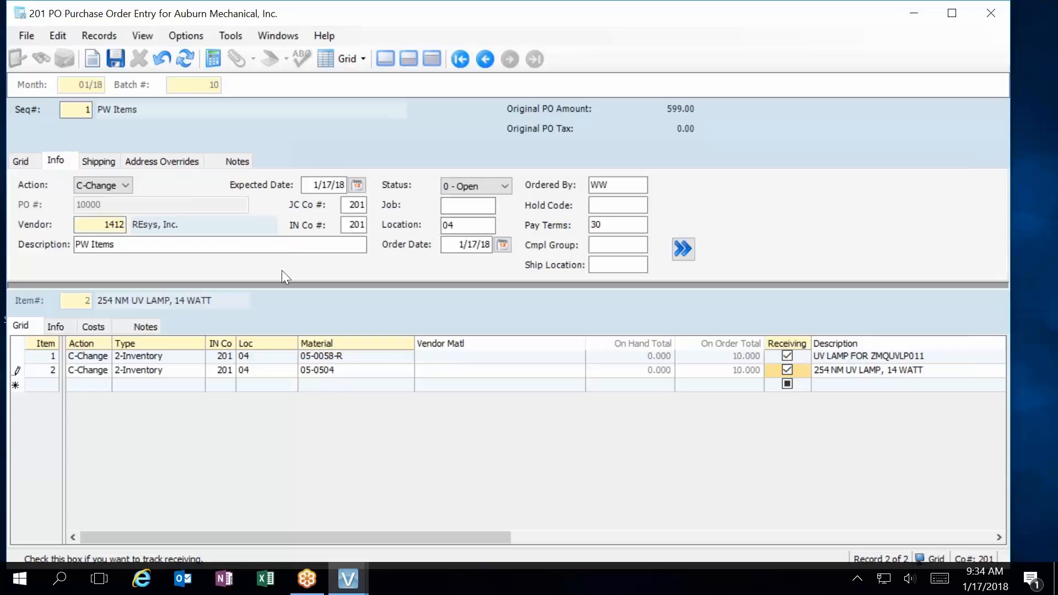
pyautogui.click(121, 58)
pyautogui.click(787, 384)
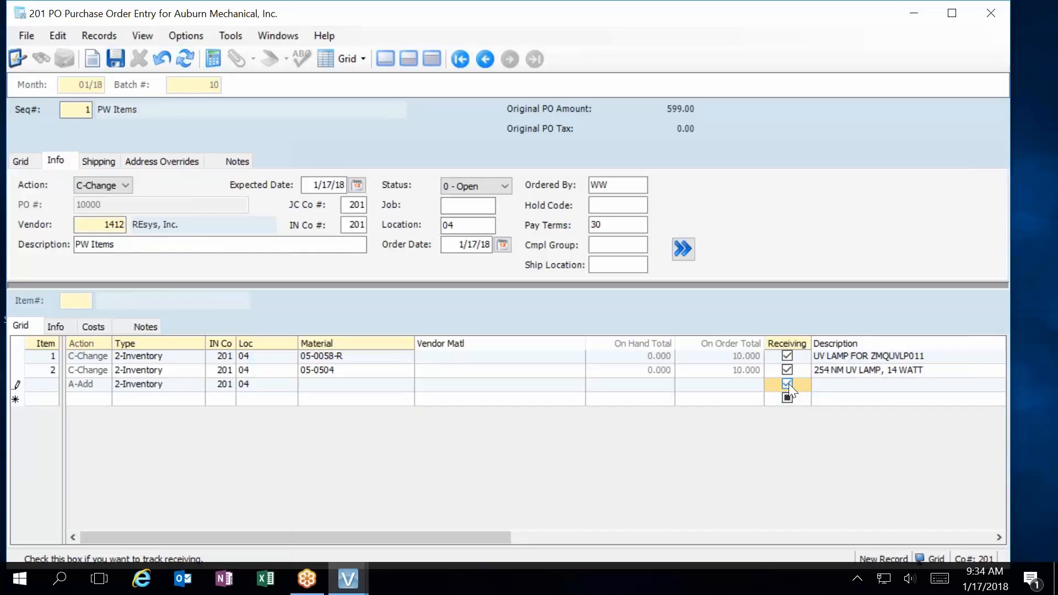
pyautogui.click(787, 384)
pyautogui.click(166, 60)
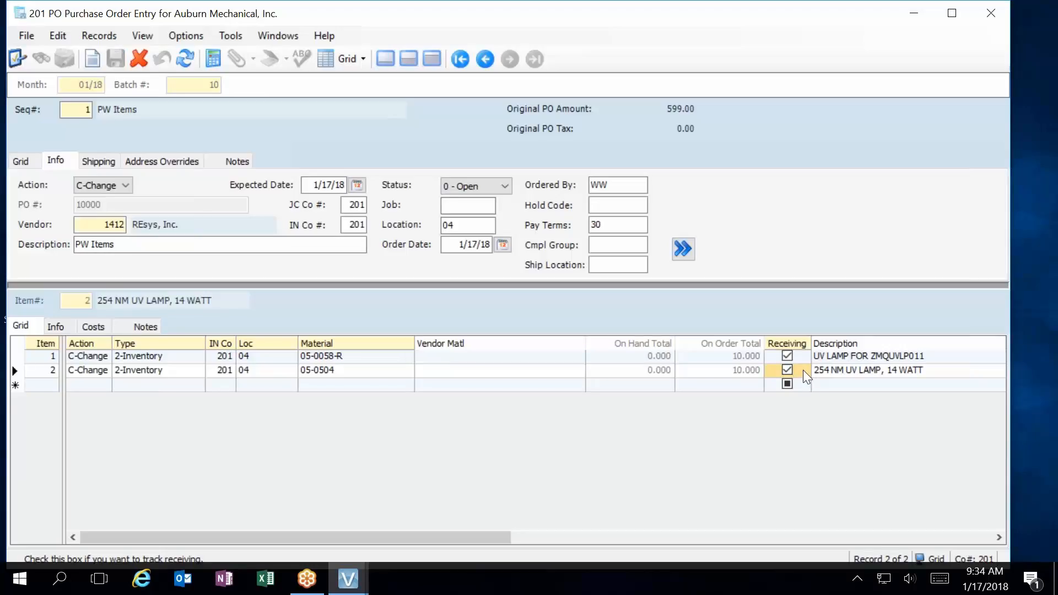
# Step: Set the Receiving field's system override default type to 1-Previous Value and apply it
pyautogui.press('F3')
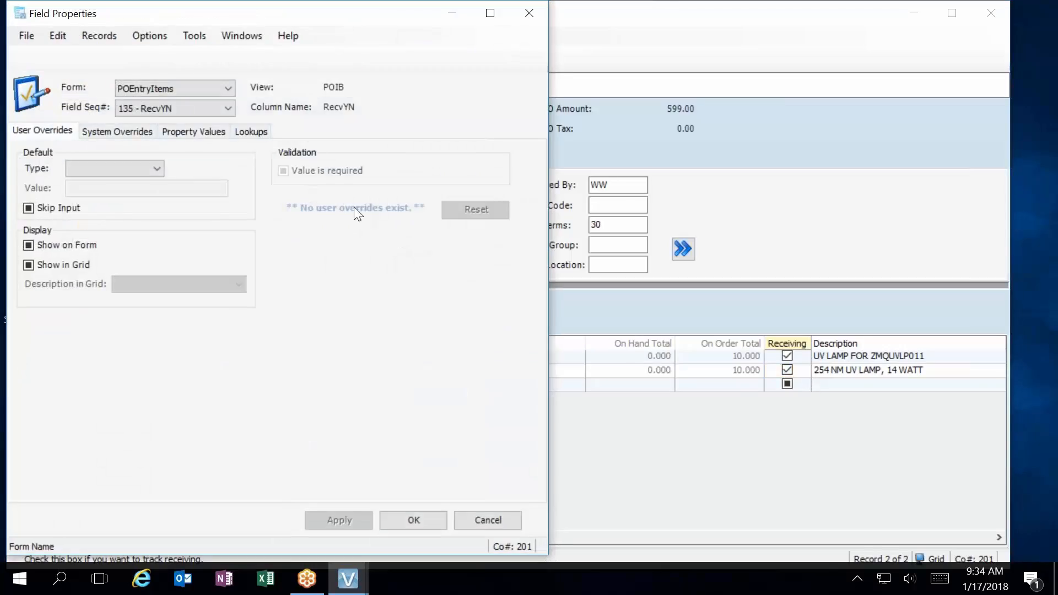
pyautogui.click(120, 130)
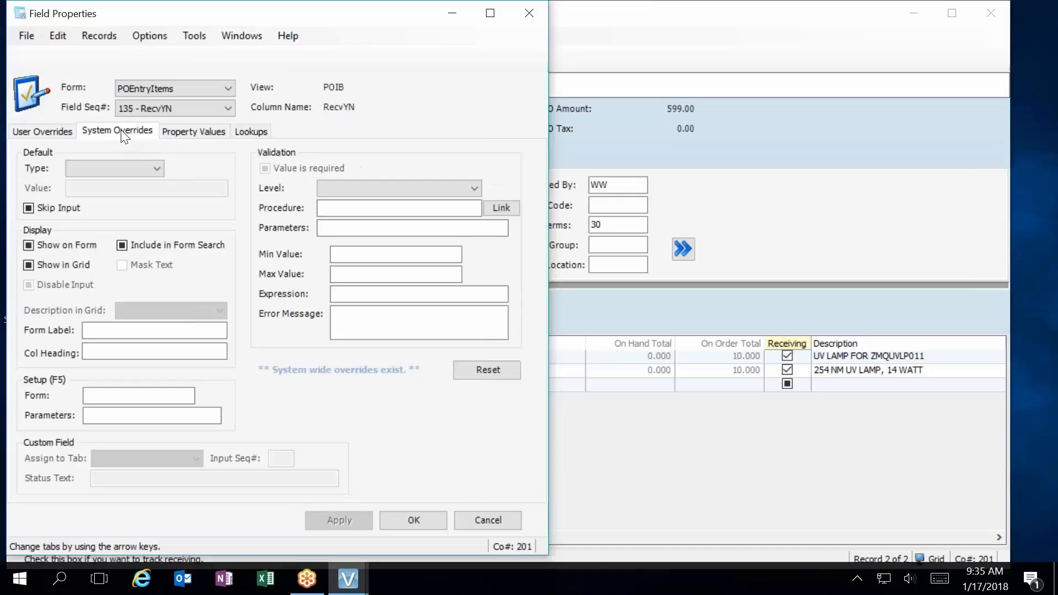
pyautogui.click(159, 170)
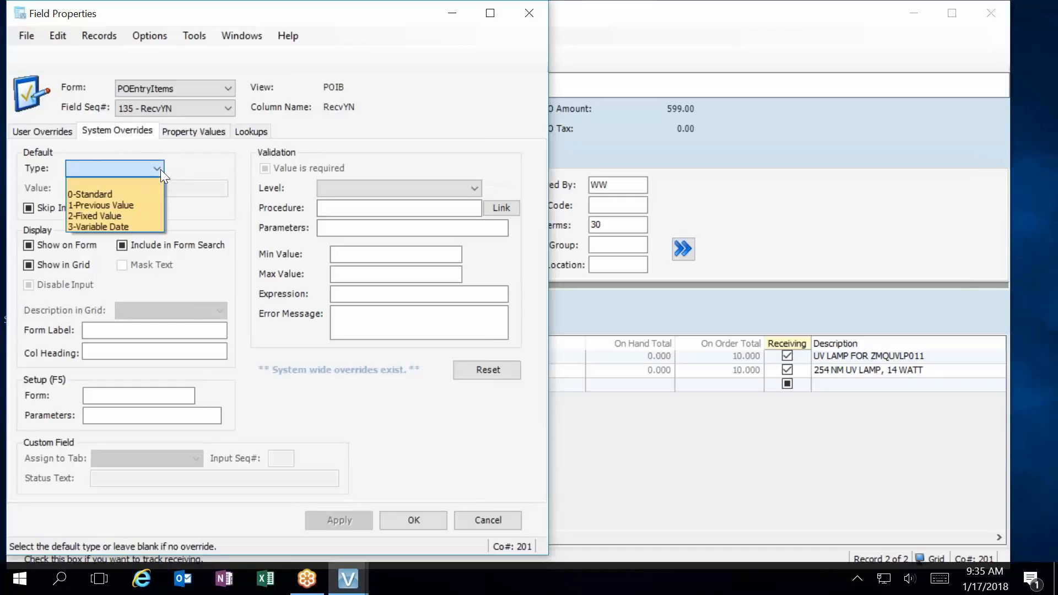
pyautogui.click(134, 204)
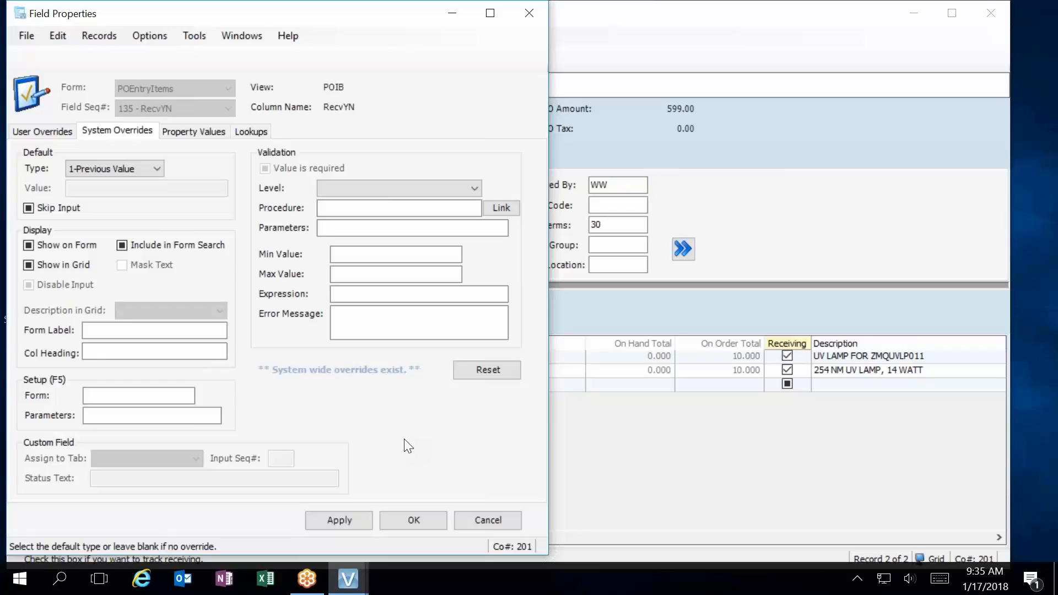
pyautogui.click(341, 518)
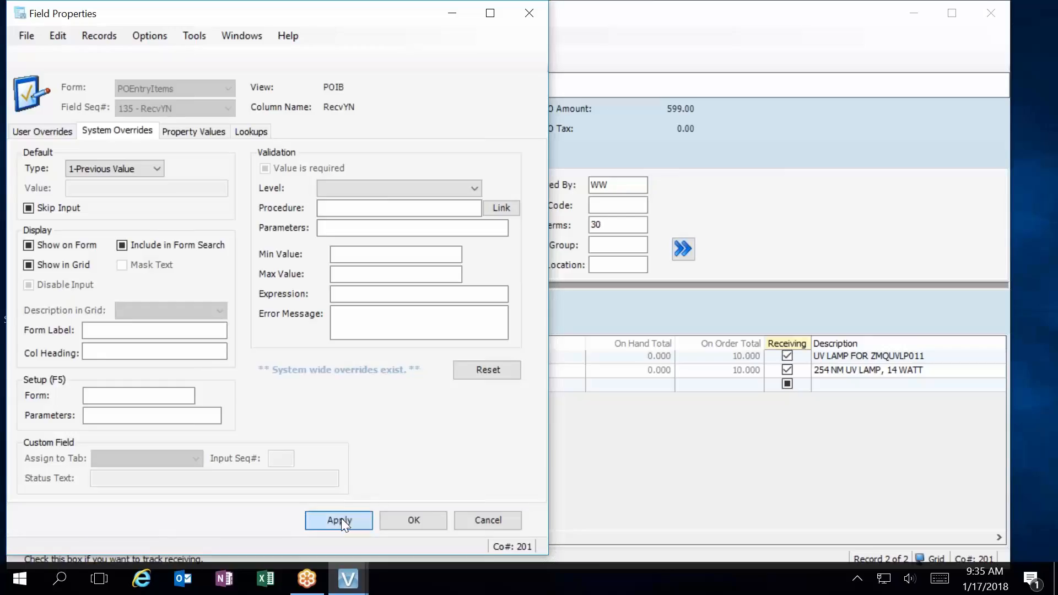
pyautogui.click(401, 520)
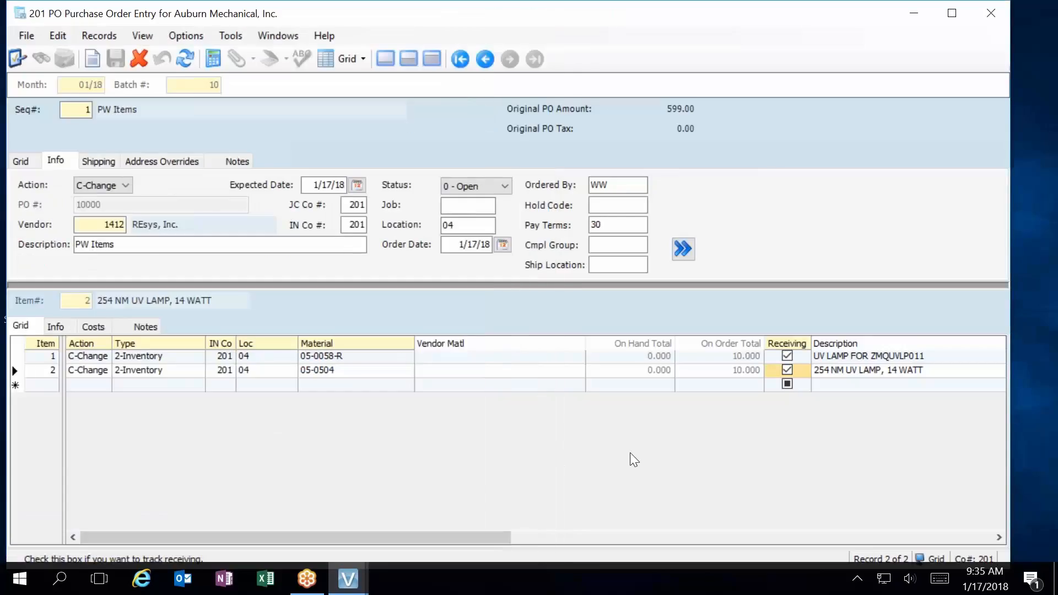
# Step: Add item 3 as inventory material 05-0453-R at location 04, and enable receiving for it
pyautogui.click(46, 384)
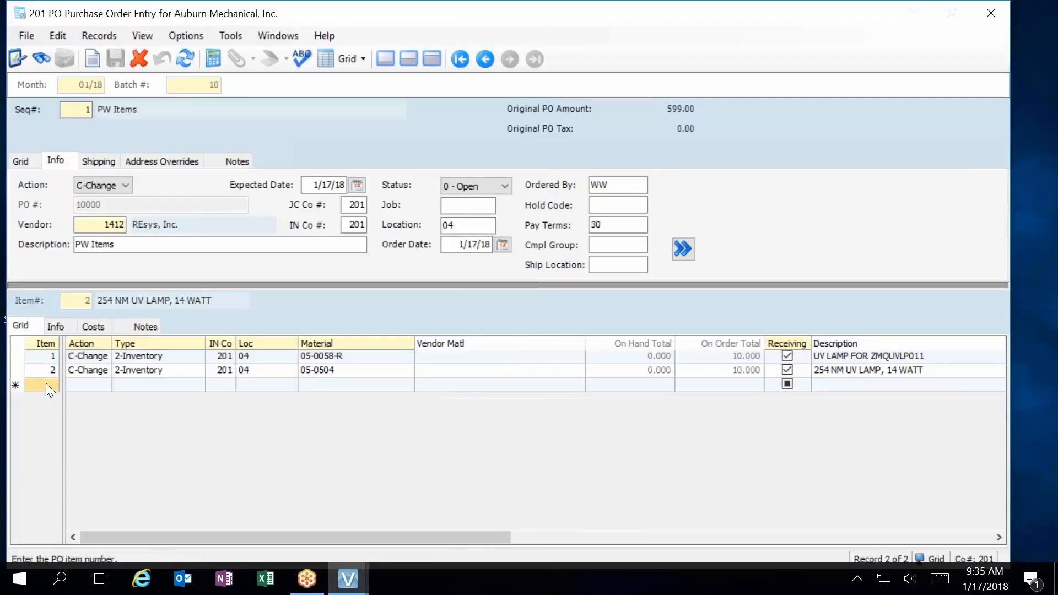
pyautogui.write('3')
pyautogui.press('Tab')
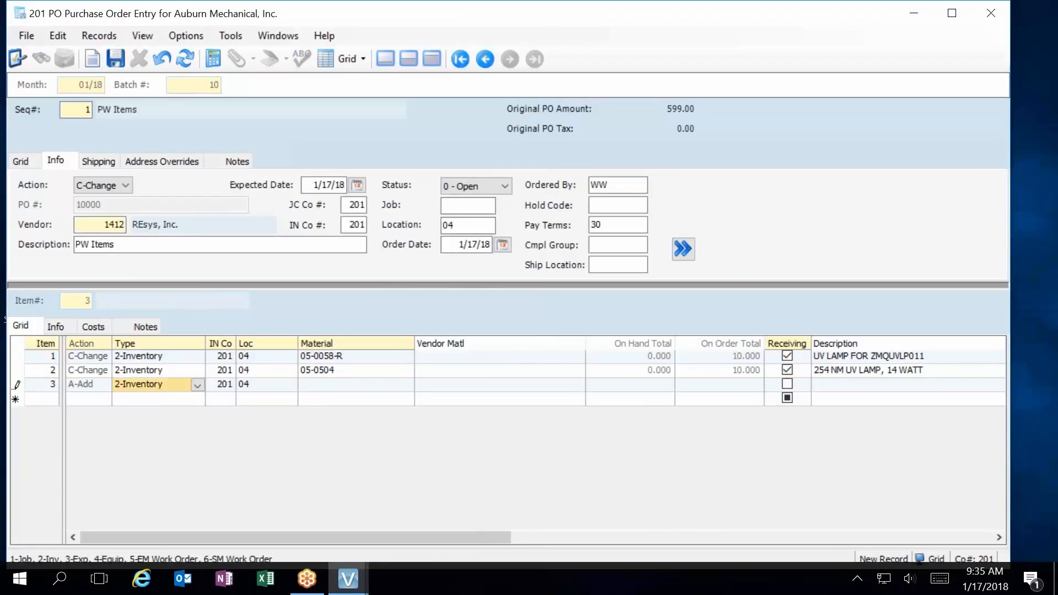
pyautogui.press('Tab')
pyautogui.press('Tab')
pyautogui.press('Tab')
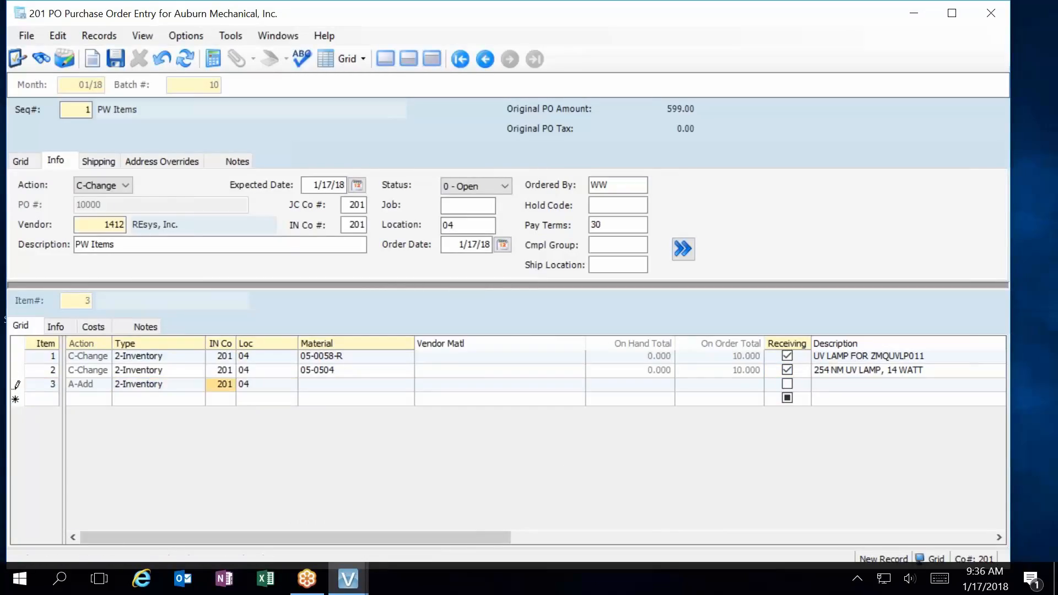
pyautogui.press('F4')
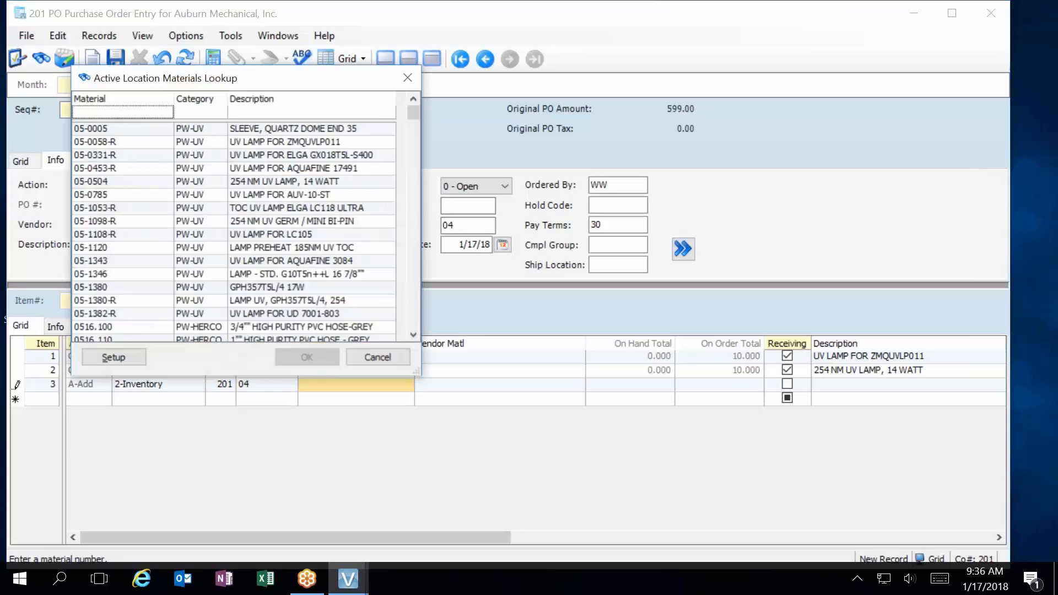
pyautogui.doubleClick(278, 168)
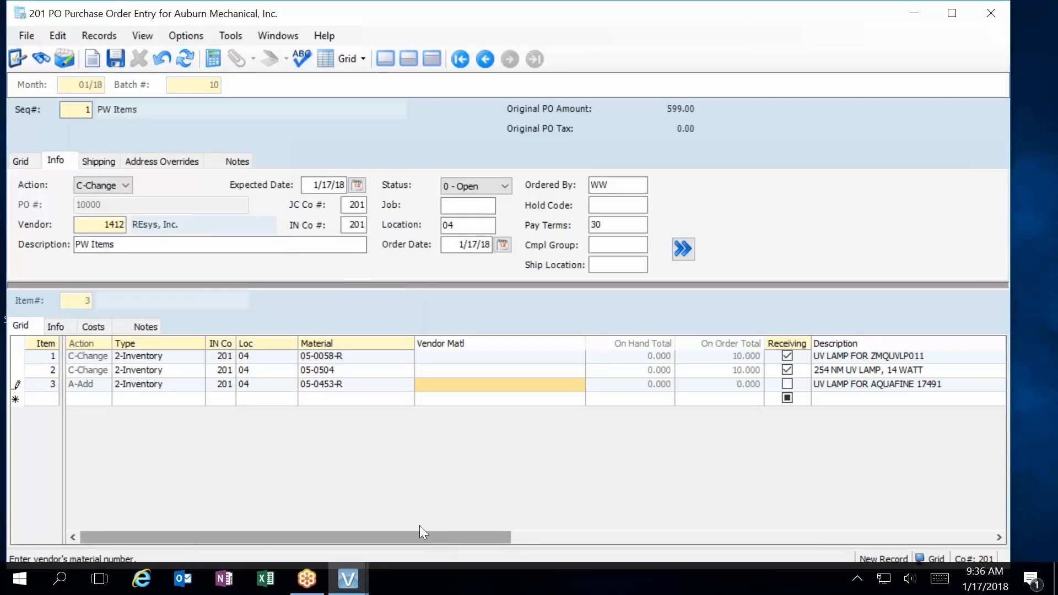
pyautogui.press('Tab')
pyautogui.press('Tab')
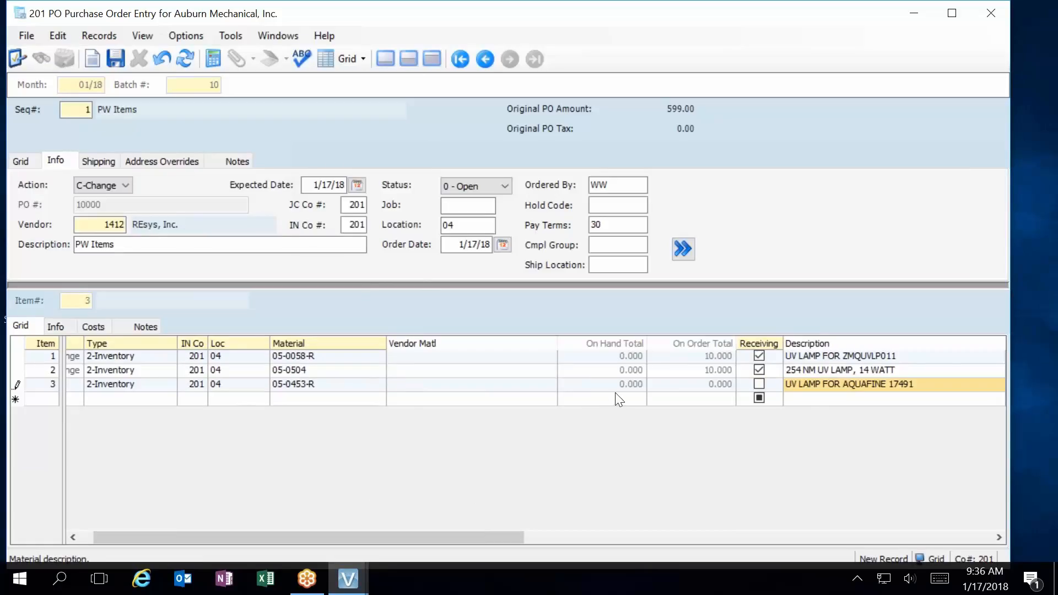
pyautogui.click(759, 384)
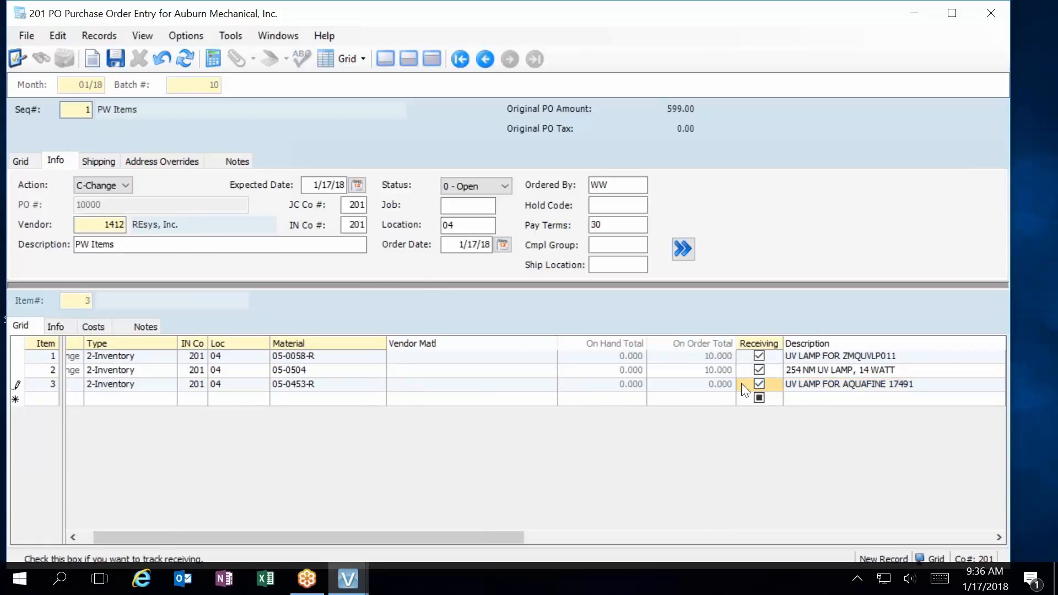
# Step: Check the system override default type of the Receiving field and close its properties without changes
pyautogui.press('F3')
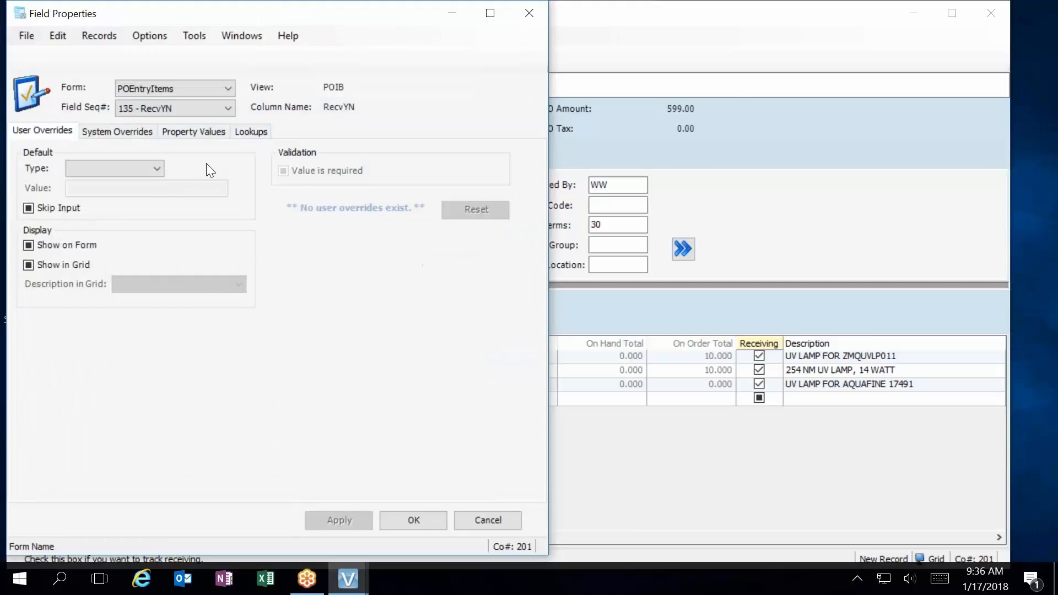
pyautogui.click(110, 132)
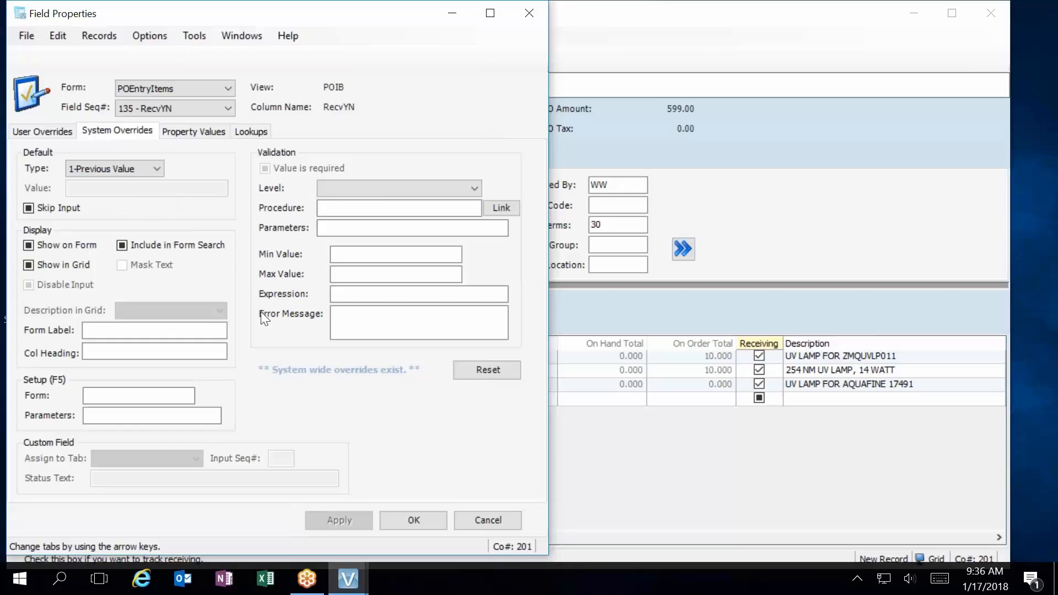
pyautogui.click(483, 522)
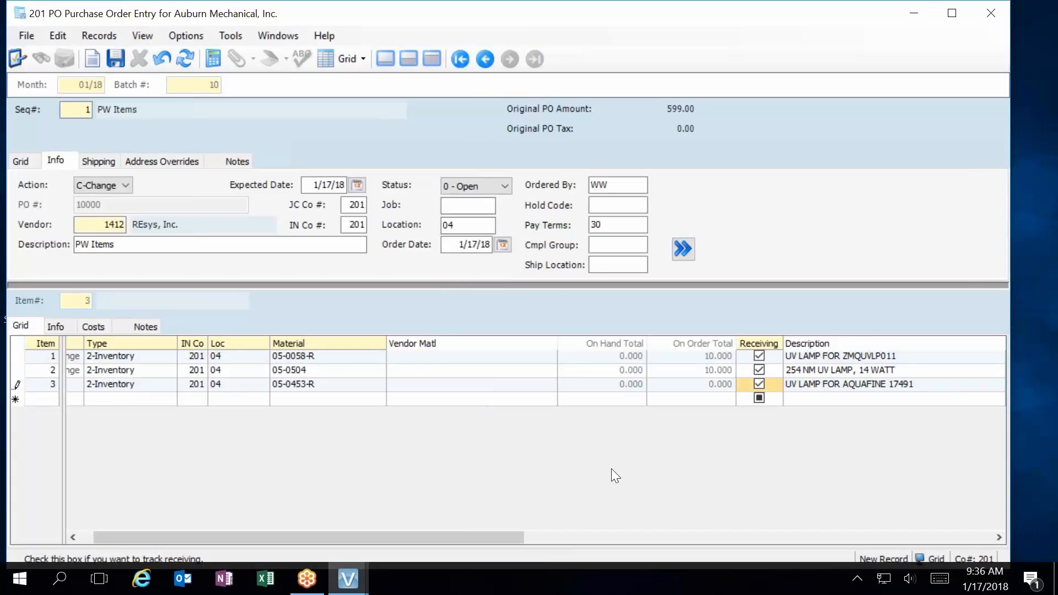
# Step: Set item 3's units to 10 in the purchase order grid and save the record
pyautogui.press('Tab')
pyautogui.press('Tab')
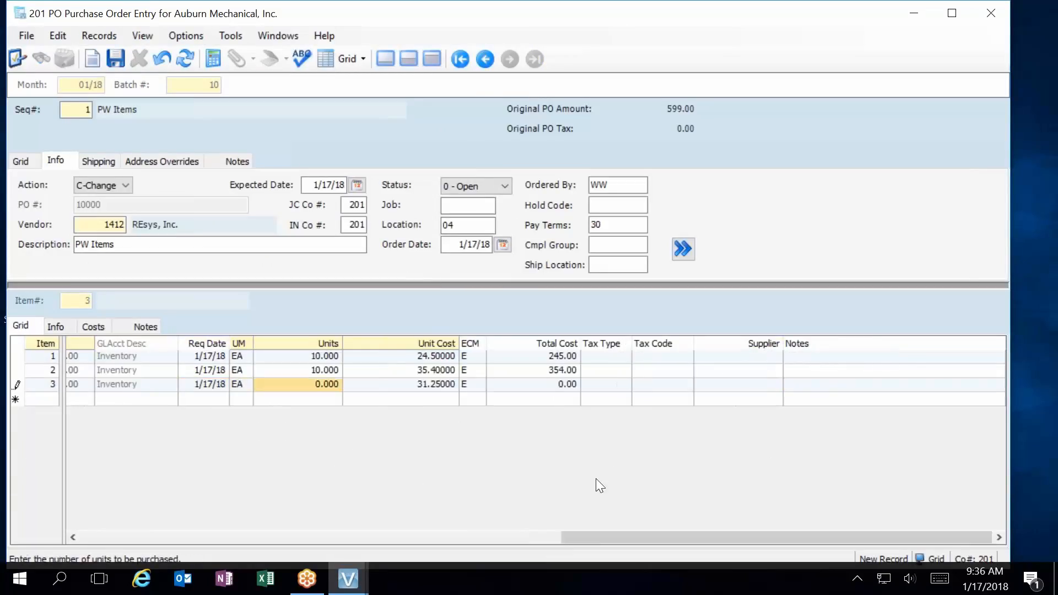
pyautogui.press('Tab')
pyautogui.hotkey('shift', 'Tab')
pyautogui.write('10')
pyautogui.press('Tab')
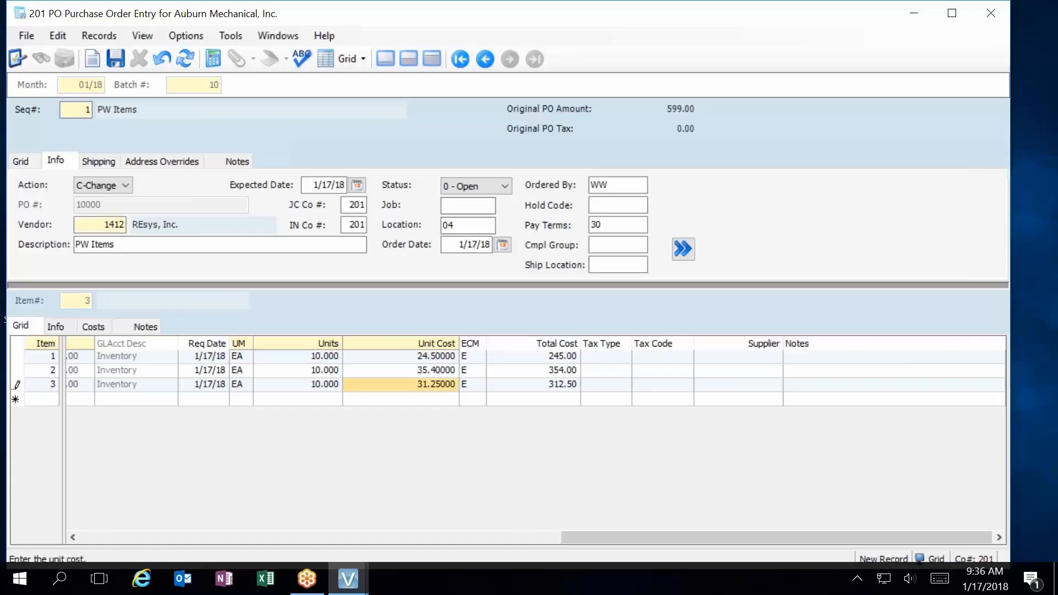
pyautogui.press('Tab')
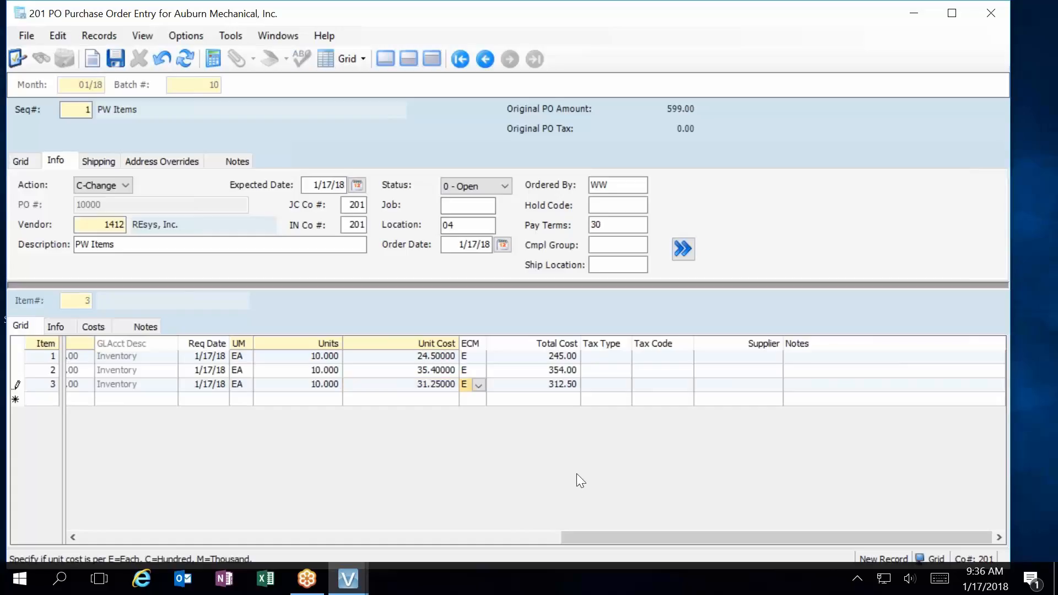
pyautogui.click(115, 60)
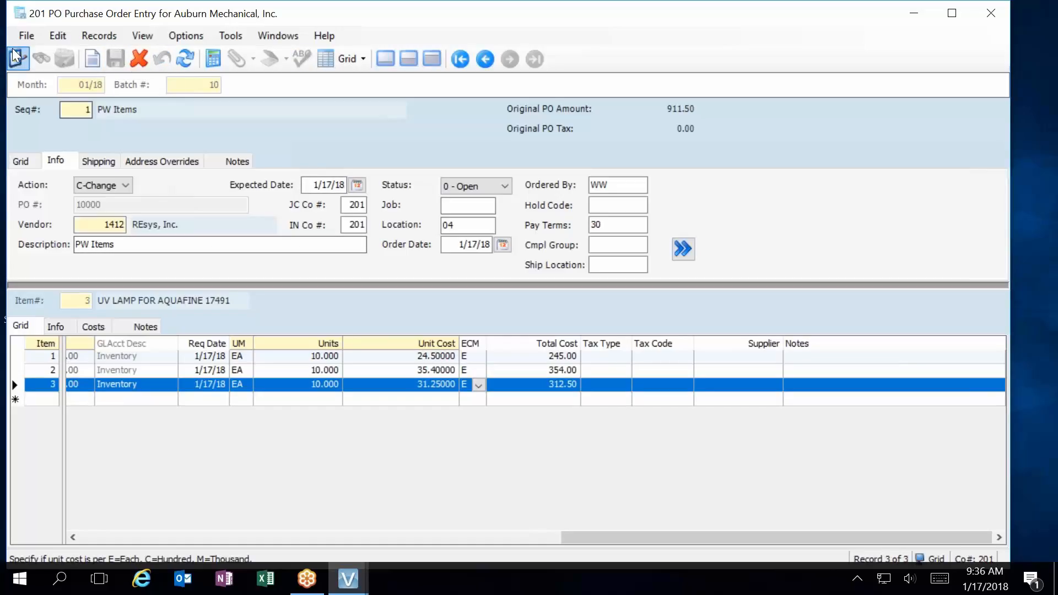
# Step: Process the purchase order change batch: validate it and preview its audit reports
pyautogui.click(24, 37)
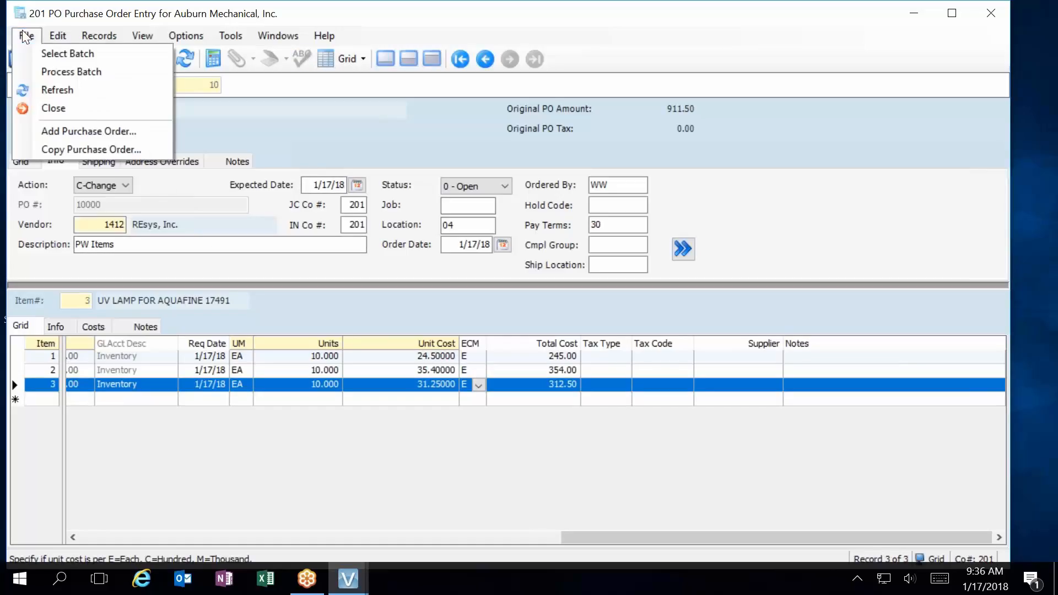
pyautogui.click(54, 71)
pyautogui.click(410, 261)
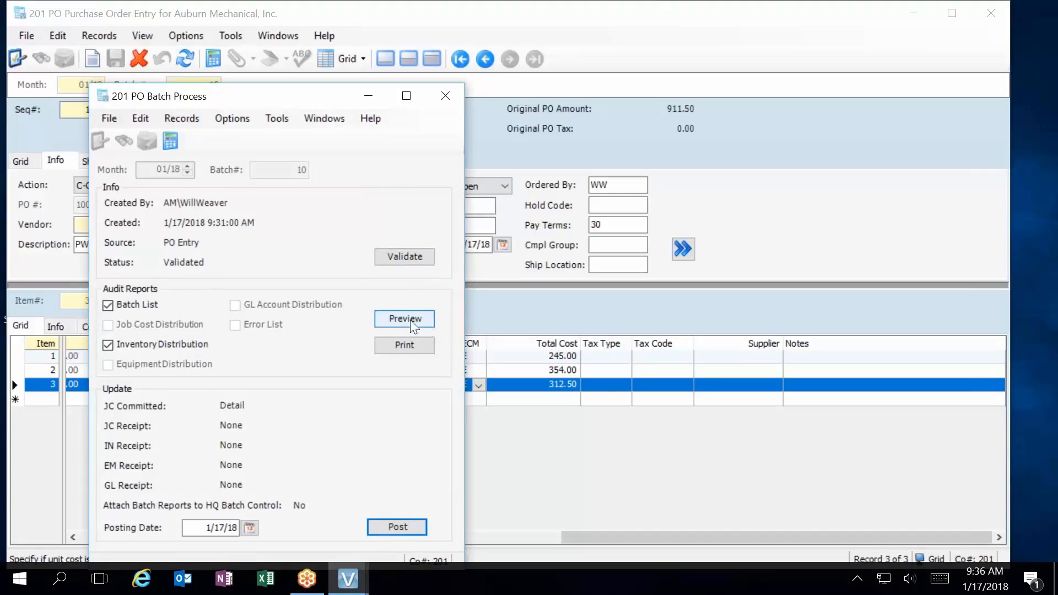
pyautogui.click(393, 322)
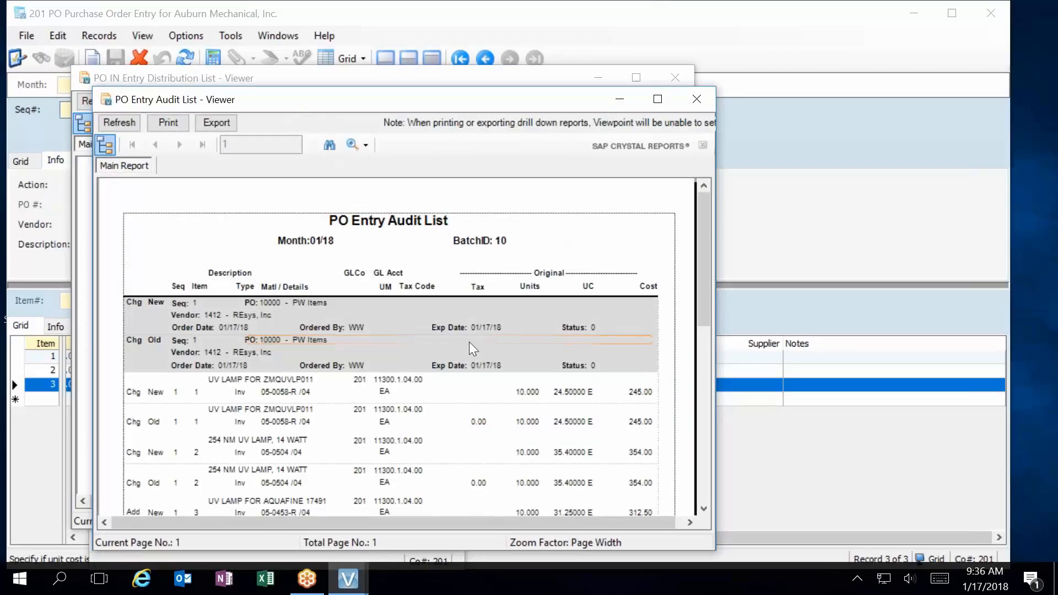
# Step: Review the PO Entry Audit List, close the report previews, and post the purchase order batch
pyautogui.scroll(-5, 475, 341)
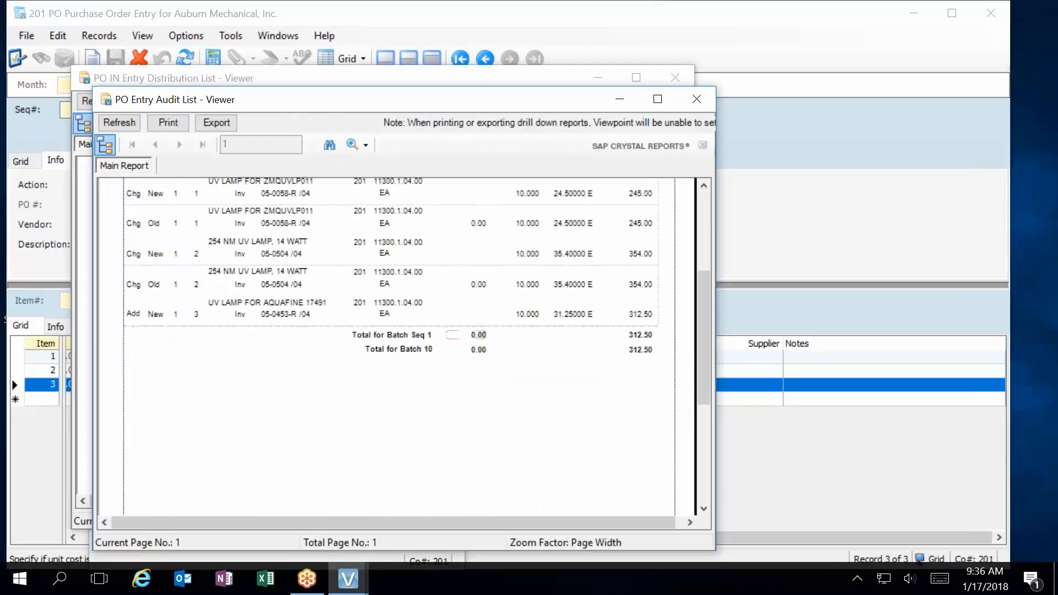
pyautogui.scroll(5, 545, 241)
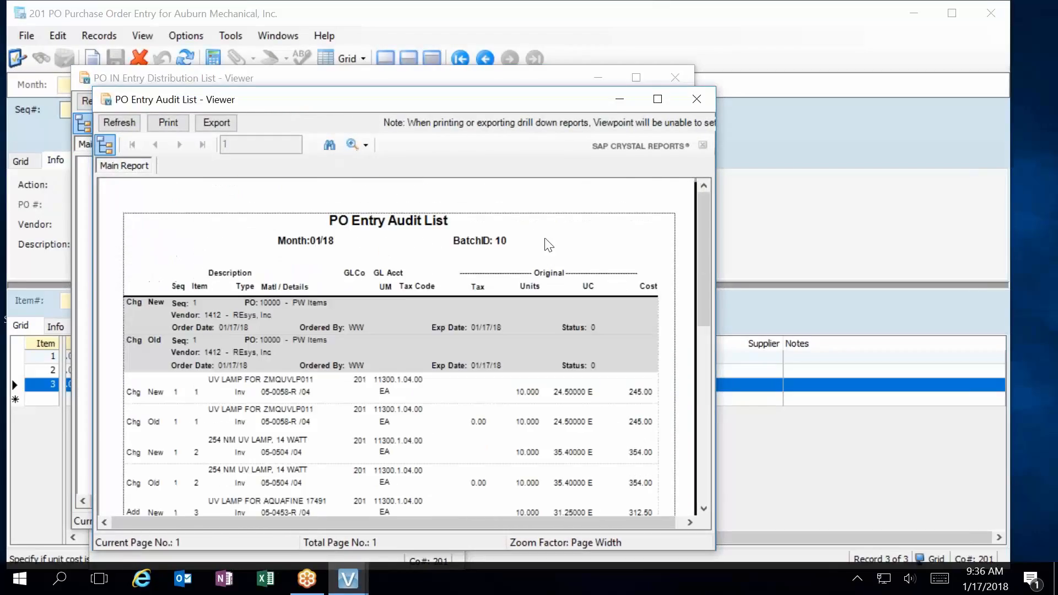
pyautogui.click(697, 99)
pyautogui.click(674, 78)
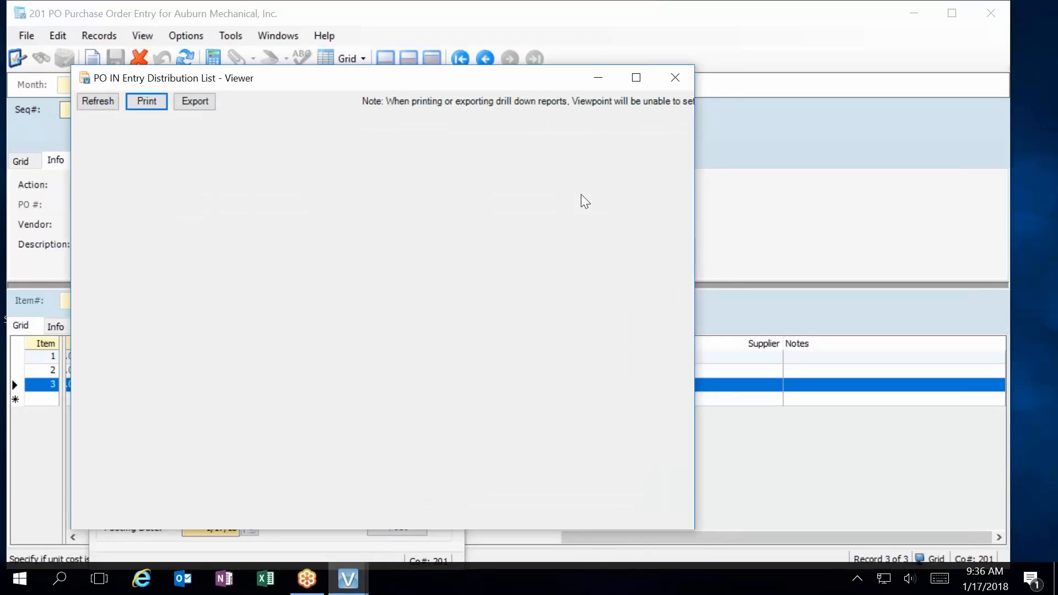
pyautogui.click(389, 522)
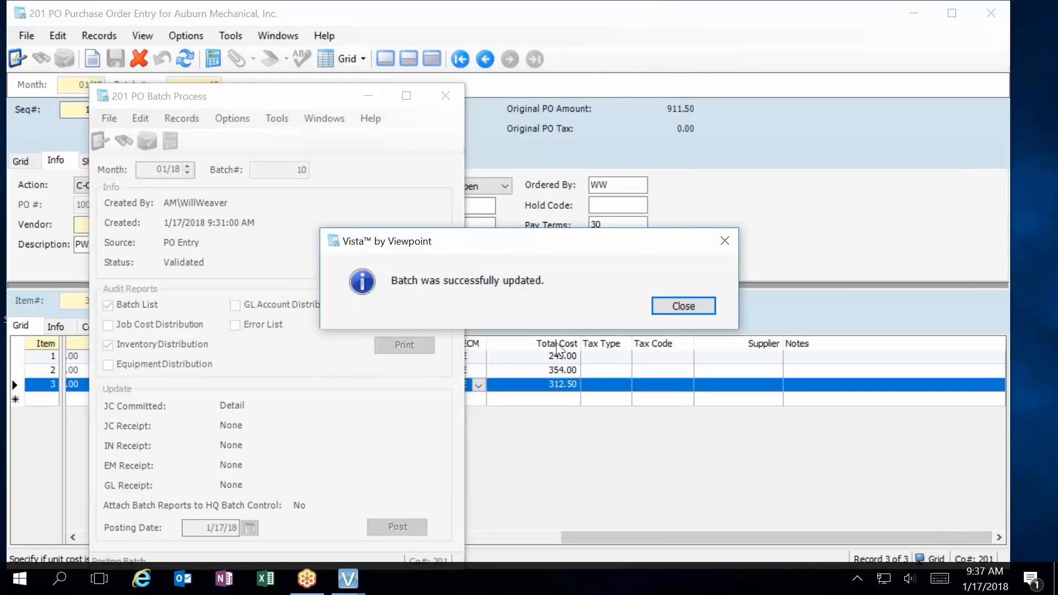
pyautogui.click(687, 301)
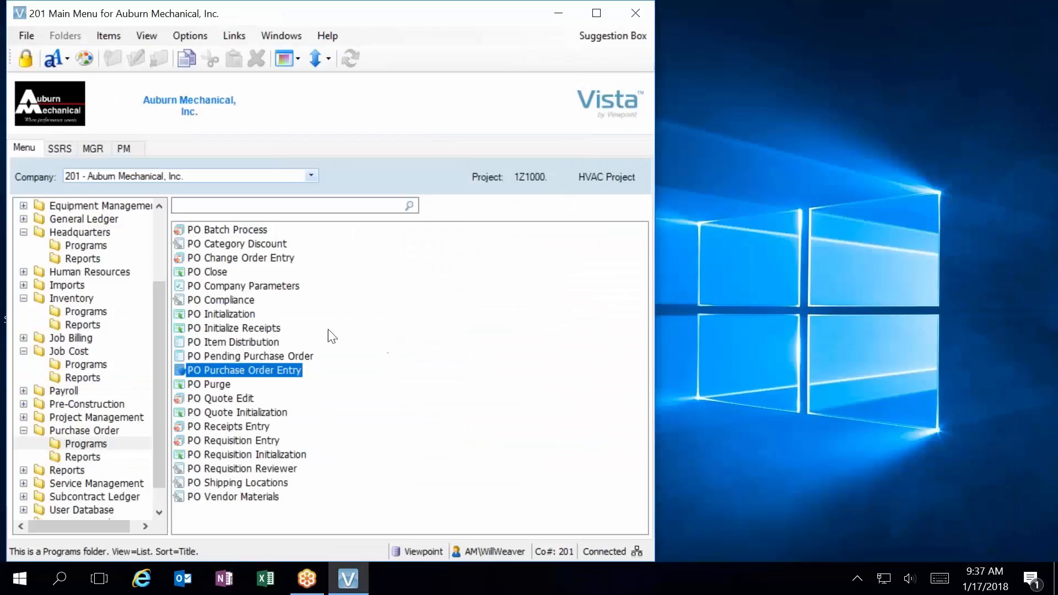
# Step: Create a new 01/18 batch in PO Initialize Receipts, keeping the default receipt date and receiver
pyautogui.doubleClick(223, 327)
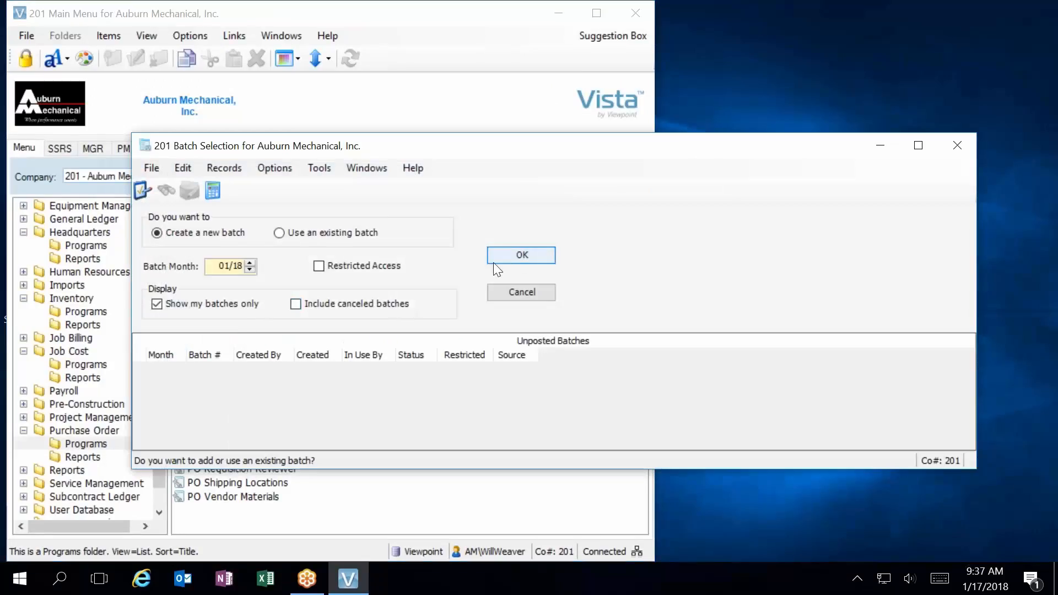
pyautogui.click(505, 259)
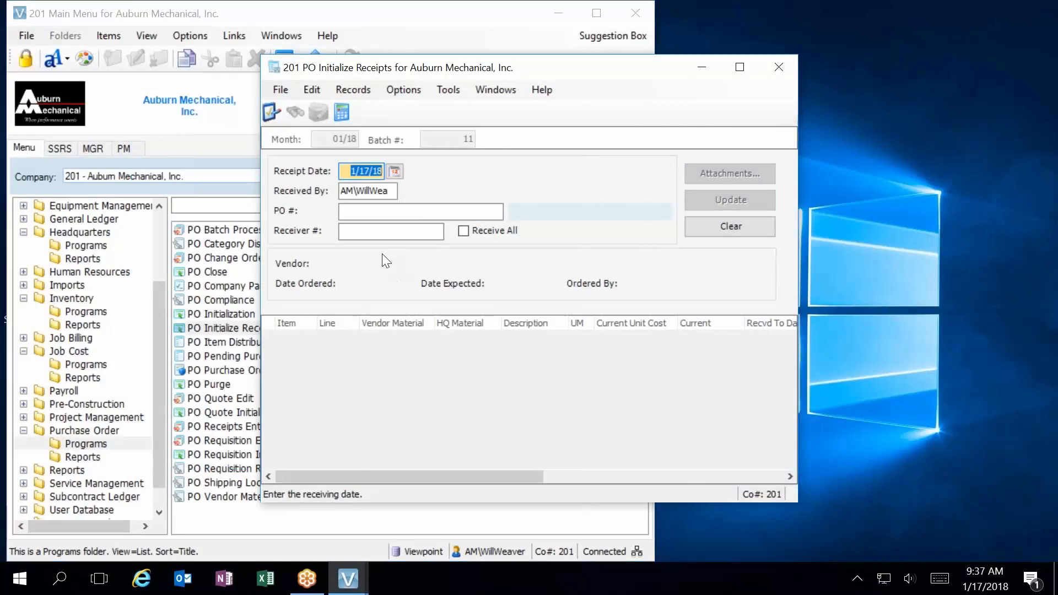
pyautogui.press('Tab')
pyautogui.press('Tab')
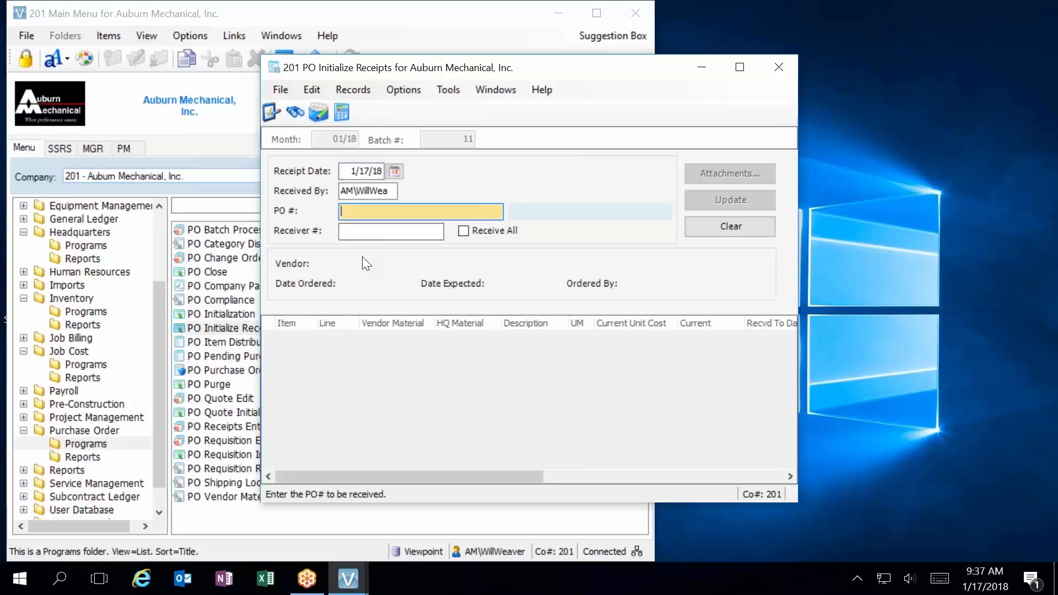
# Step: Look up and select the REsys, Inc. PW Items purchase order, and enter 1234 as the receiver number
pyautogui.press('F4')
pyautogui.click(86, 197)
pyautogui.doubleClick(85, 197)
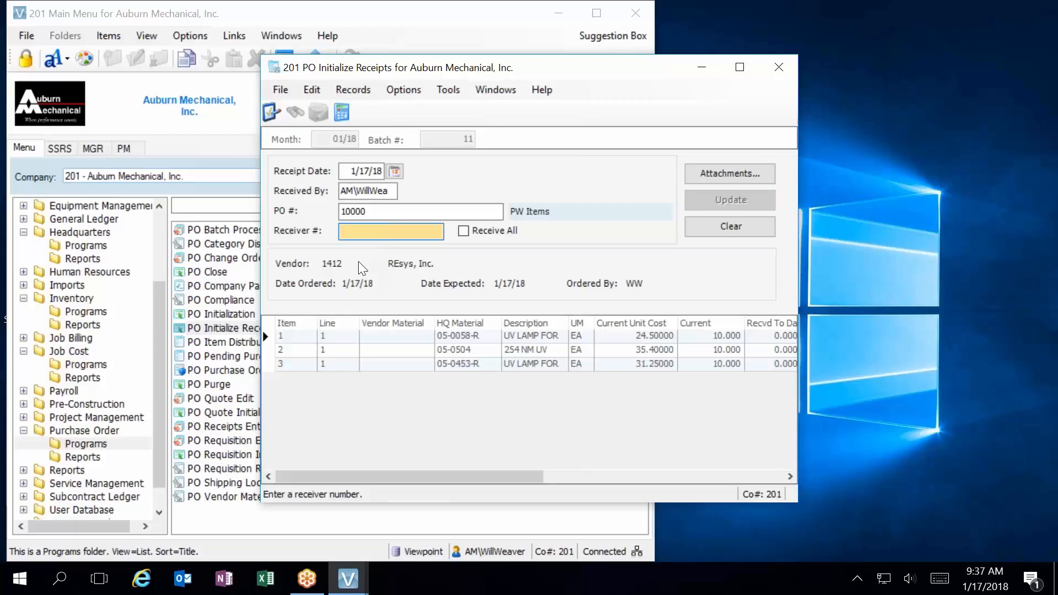
pyautogui.write('1234')
pyautogui.click(739, 67)
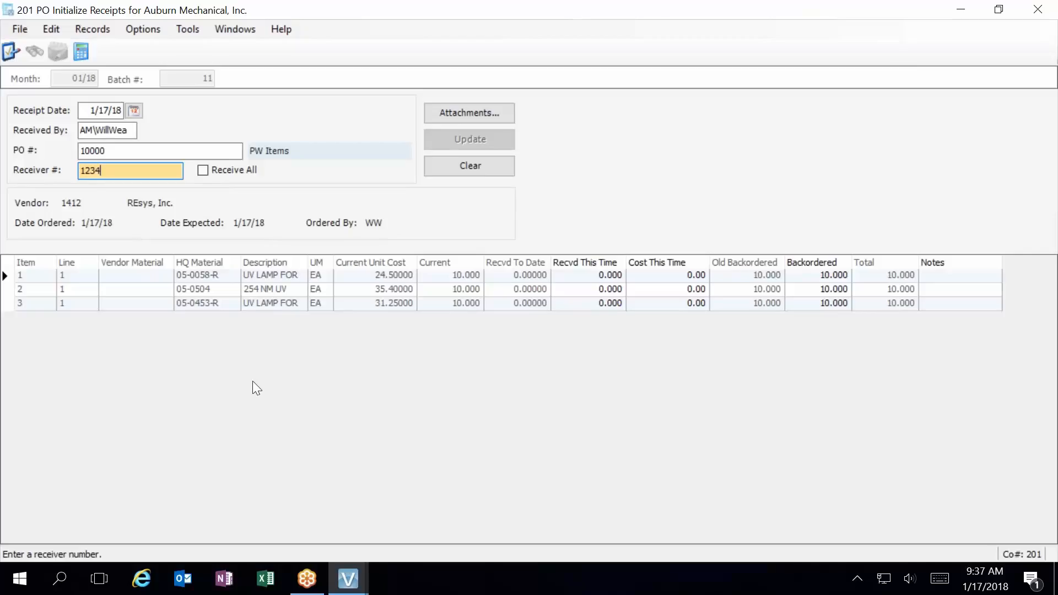
# Step: Try Receive All on and off, and leave it enabled for all the purchase order's items
pyautogui.click(206, 168)
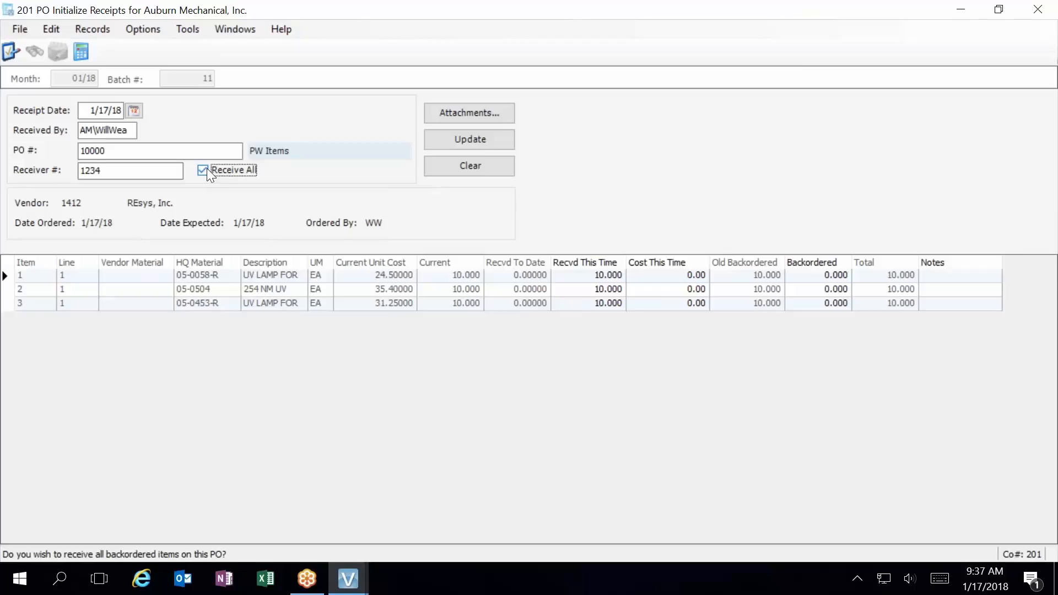
pyautogui.click(204, 170)
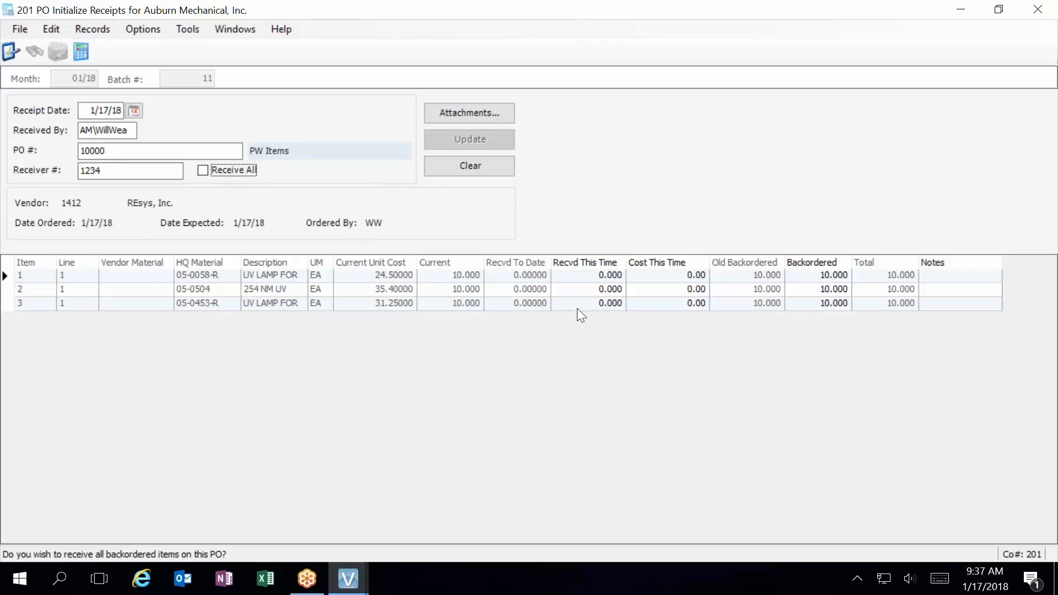
pyautogui.click(213, 175)
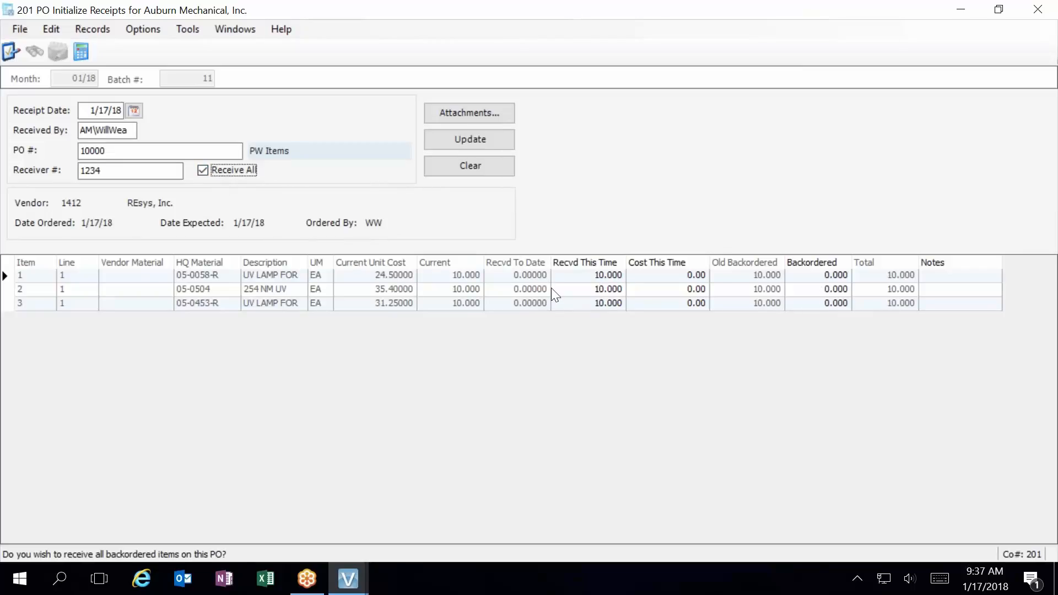
# Step: Set the quantity received this time for item 3 to 8
pyautogui.click(607, 303)
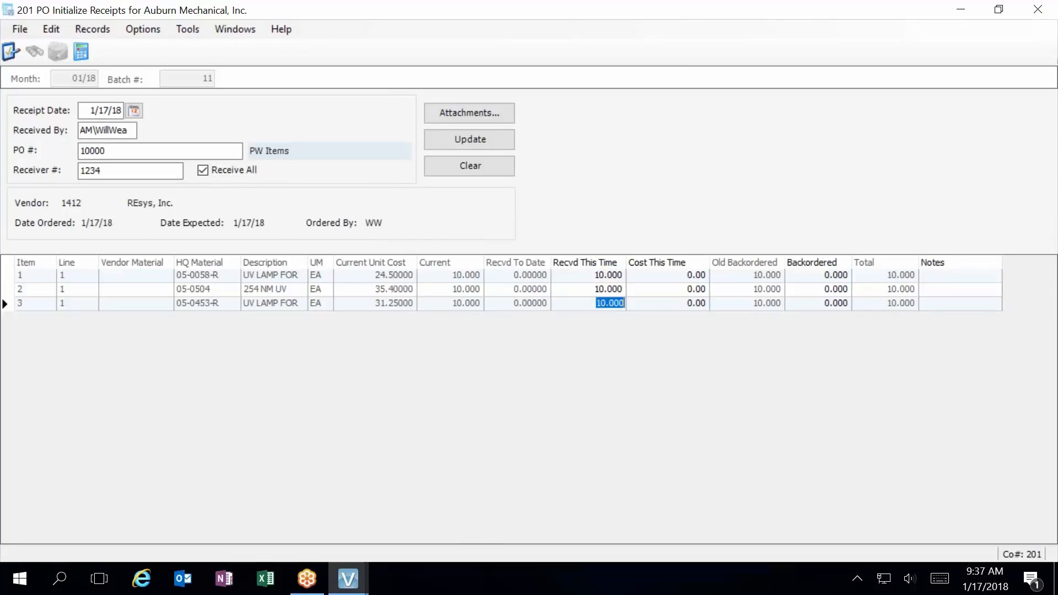
pyautogui.write('8.0')
pyautogui.press('Tab')
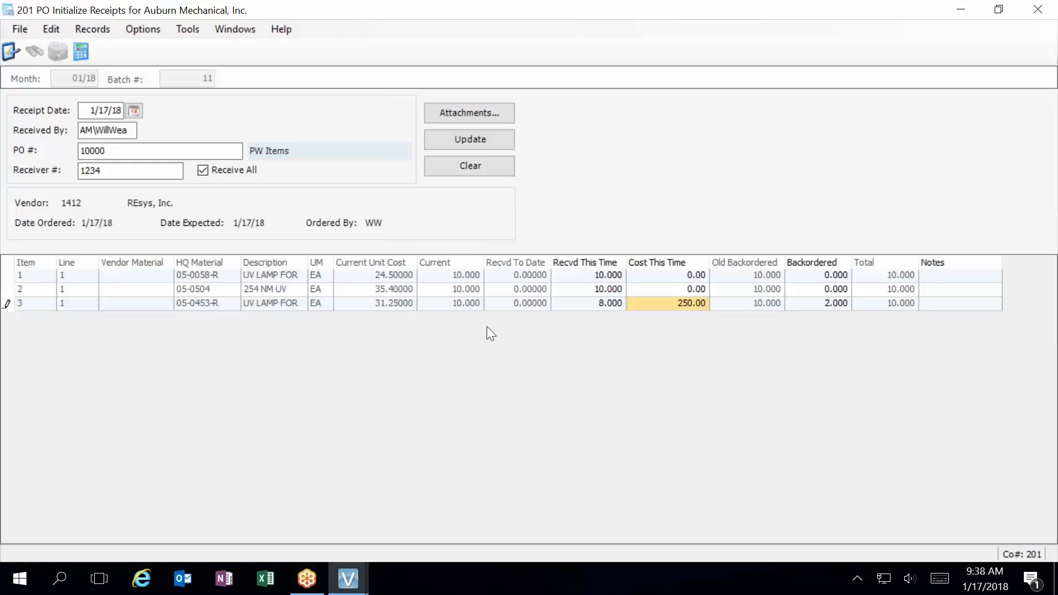
# Step: Update the batch with the entered receipts and check the purchase order receiving items lookup without selecting anything
pyautogui.click(491, 137)
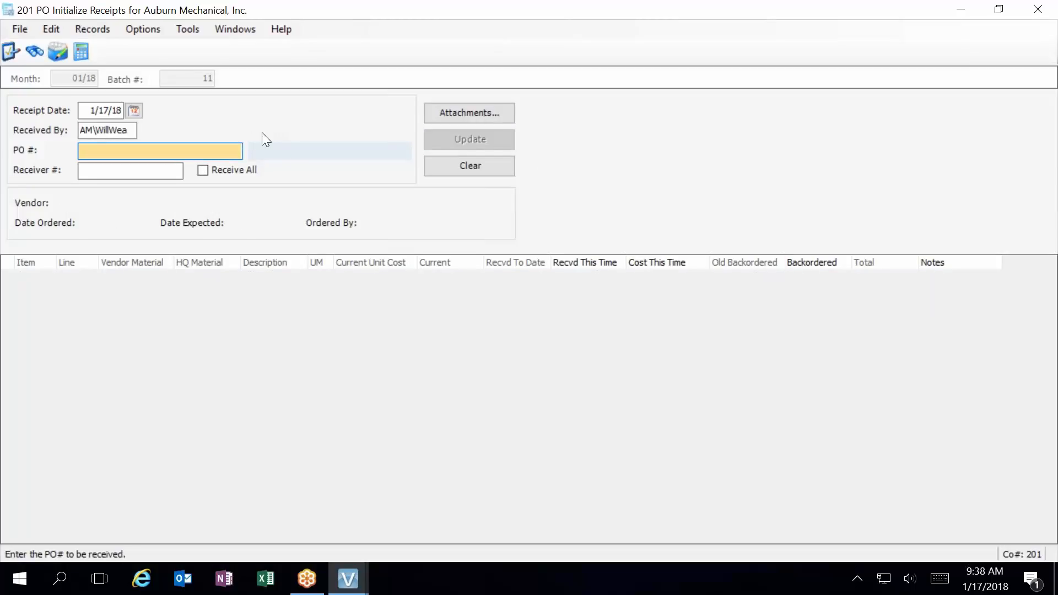
pyautogui.press('F4')
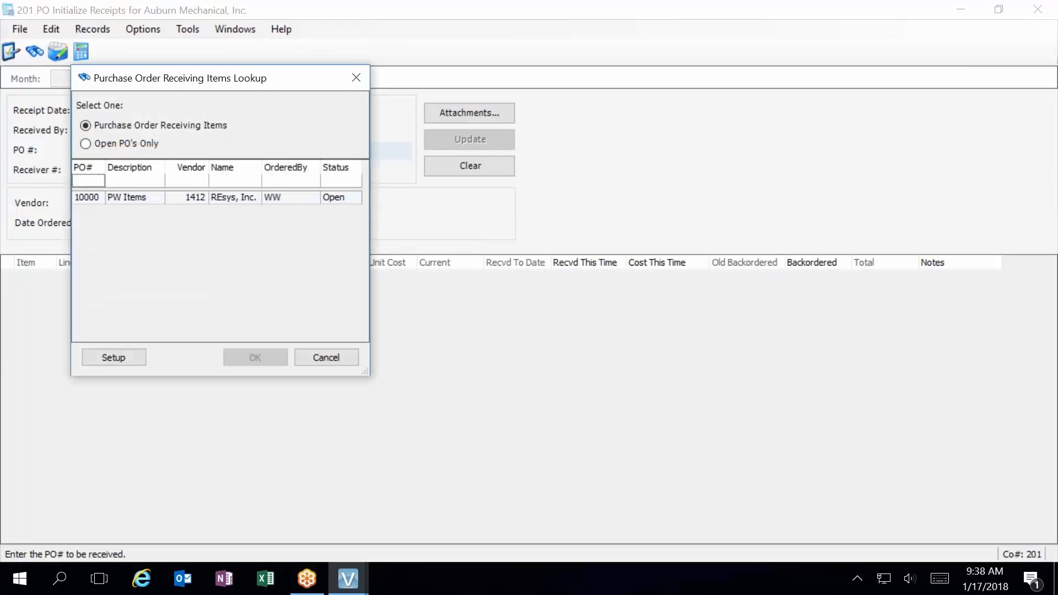
pyautogui.click(328, 358)
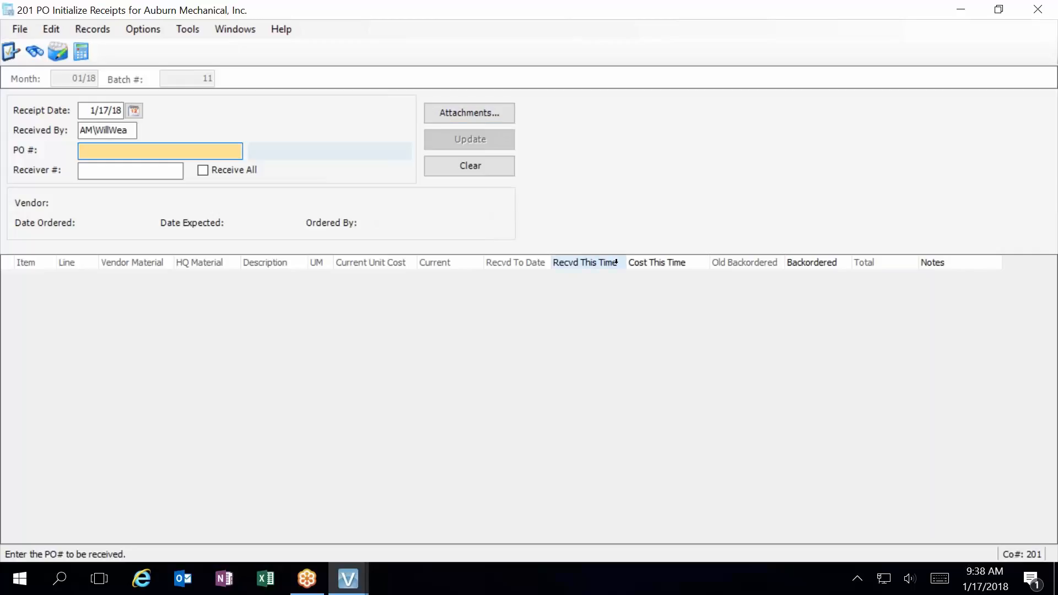
# Step: Process receipts batch 11: validate it and preview its batch list and inventory distribution reports
pyautogui.click(20, 28)
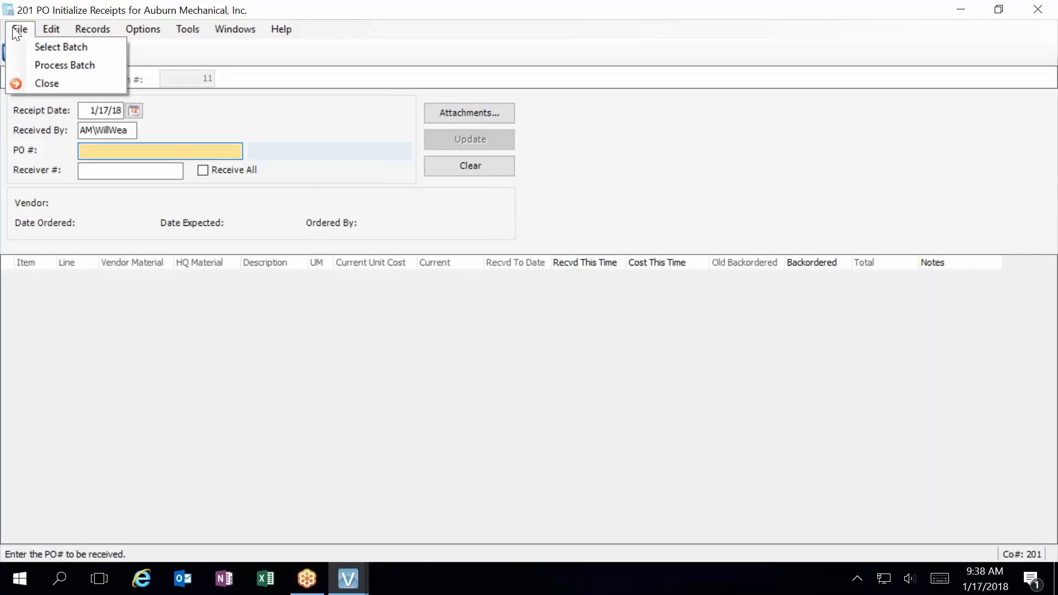
pyautogui.click(62, 65)
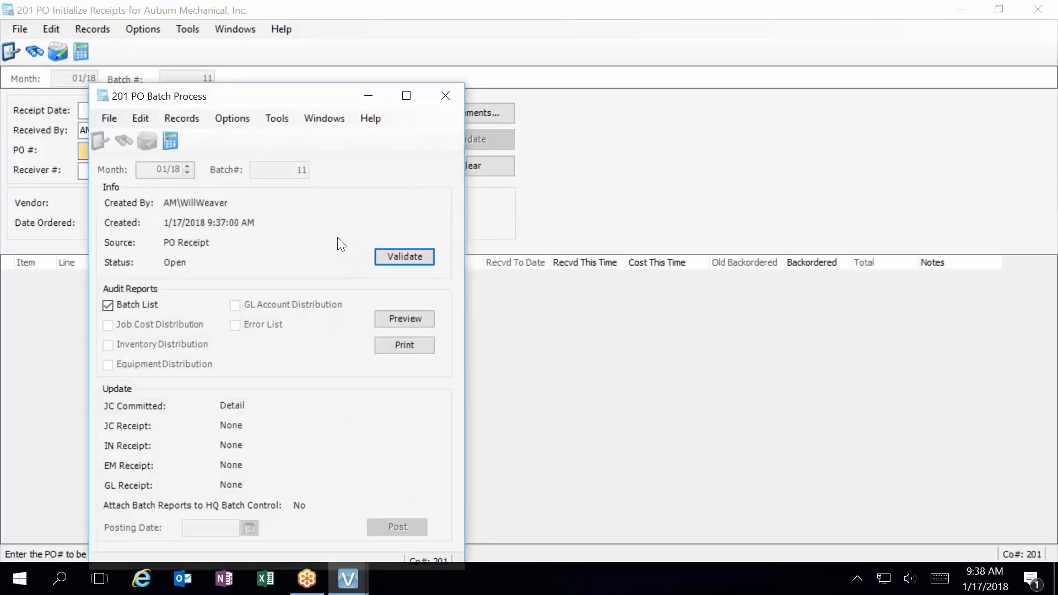
pyautogui.click(398, 258)
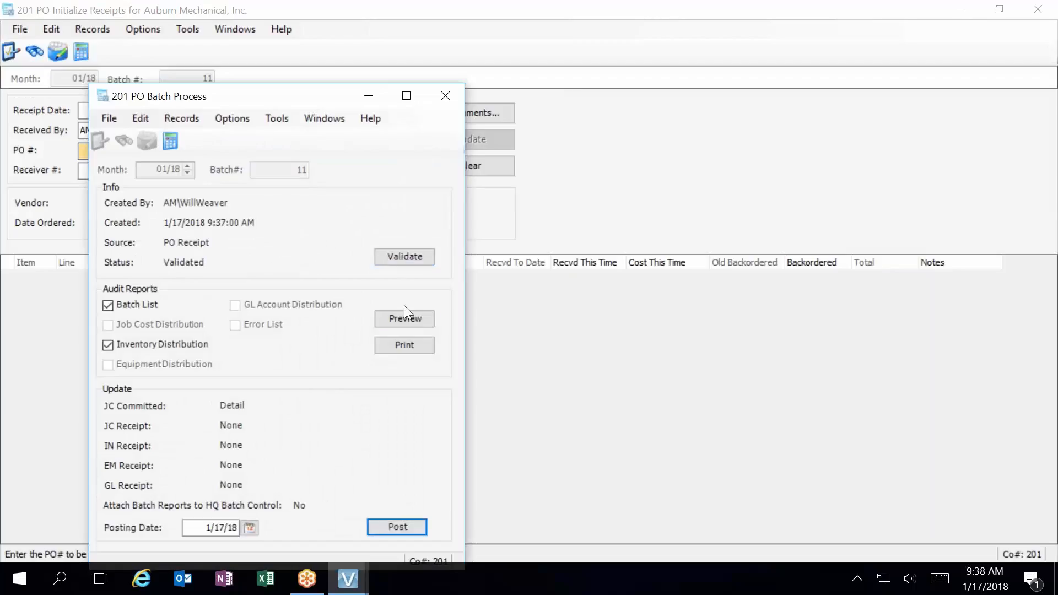
pyautogui.click(408, 320)
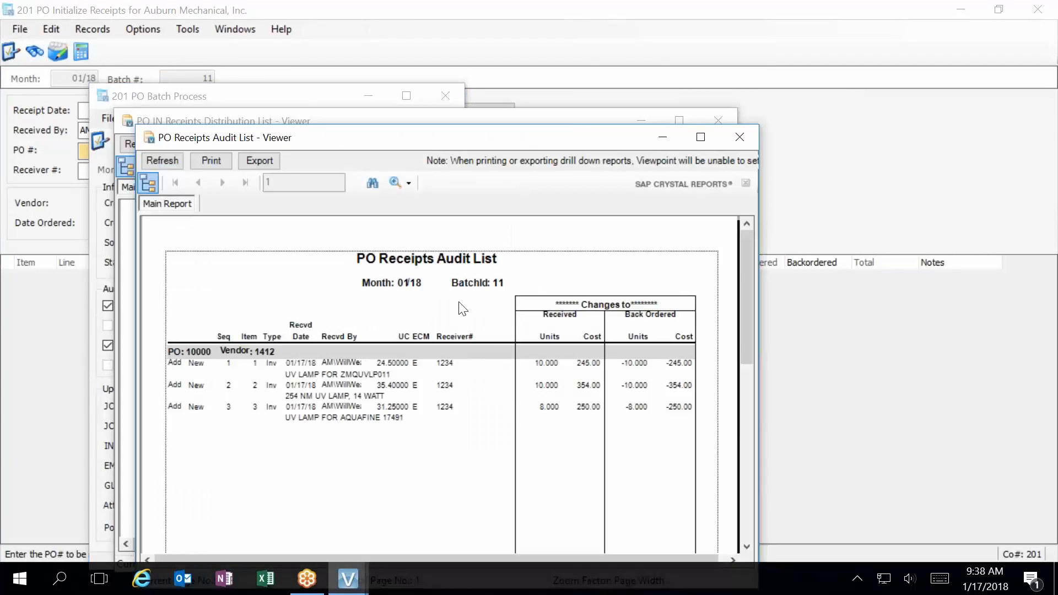
# Step: Review the PO Receipts Audit List and the PO IN Receipts Distribution List, and close both reports
pyautogui.scroll(-3, 462, 309)
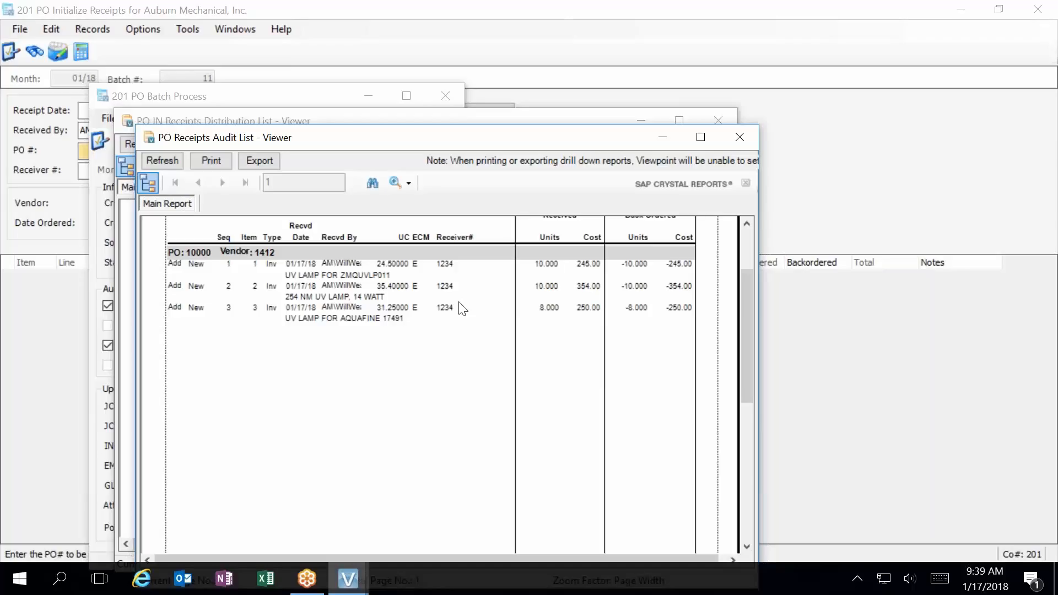
pyautogui.scroll(3, 462, 310)
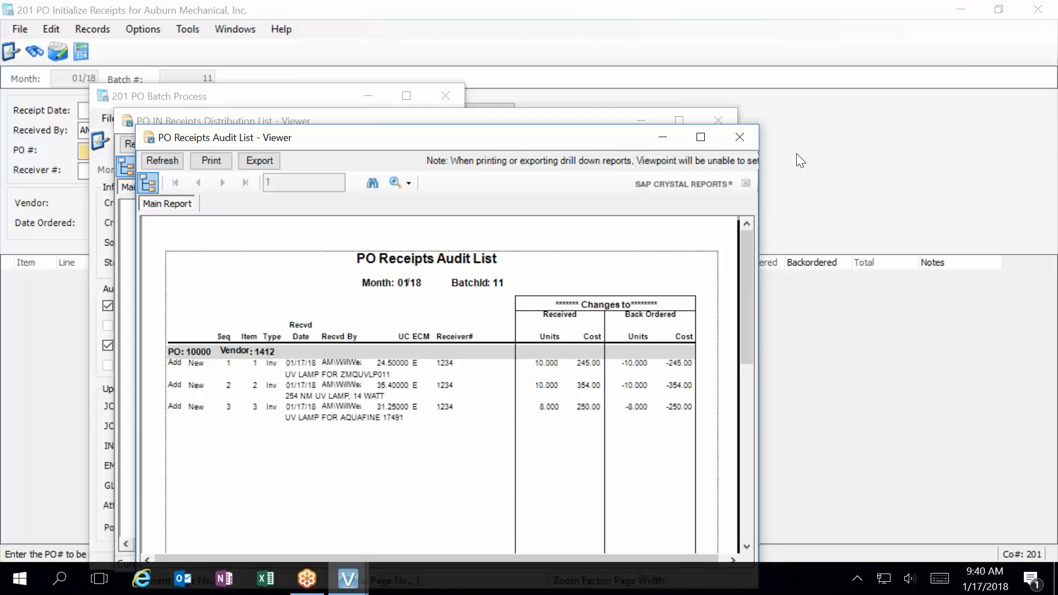
pyautogui.click(740, 137)
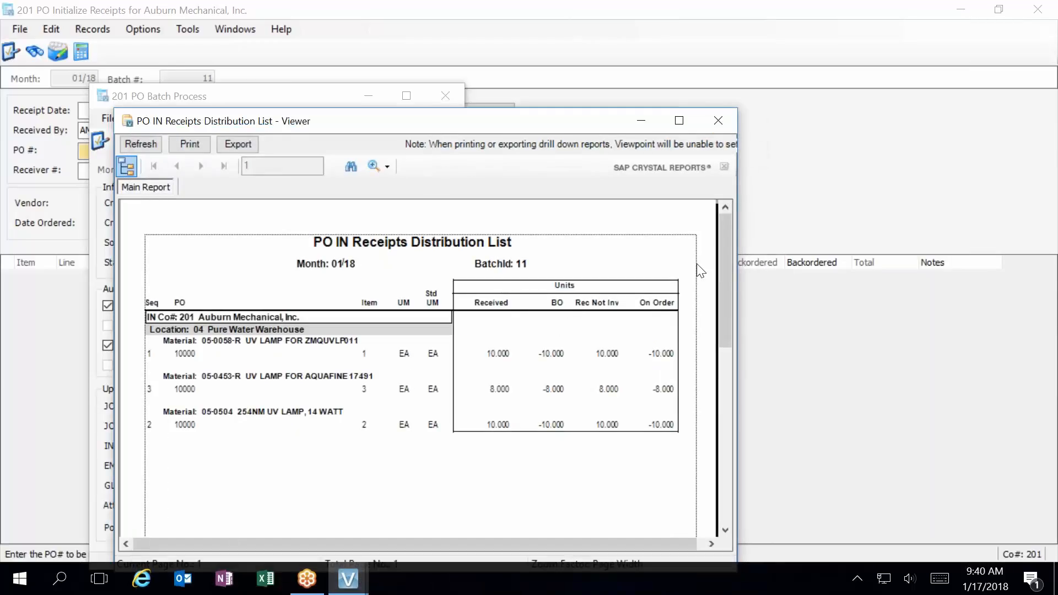
pyautogui.scroll(-2, 654, 264)
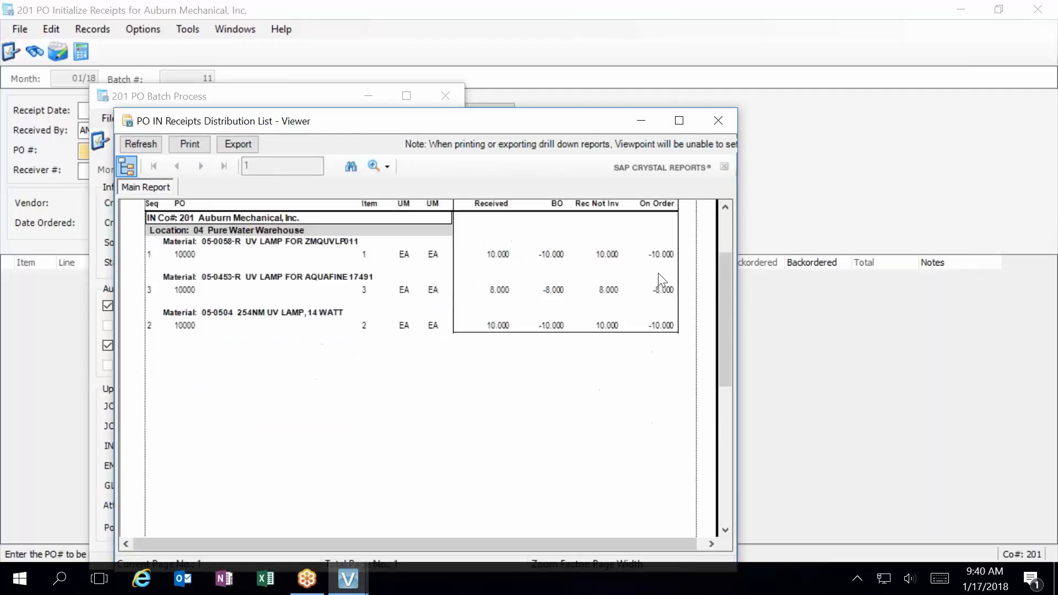
pyautogui.scroll(1, 659, 274)
pyautogui.scroll(1, 697, 285)
pyautogui.scroll(-5, 697, 287)
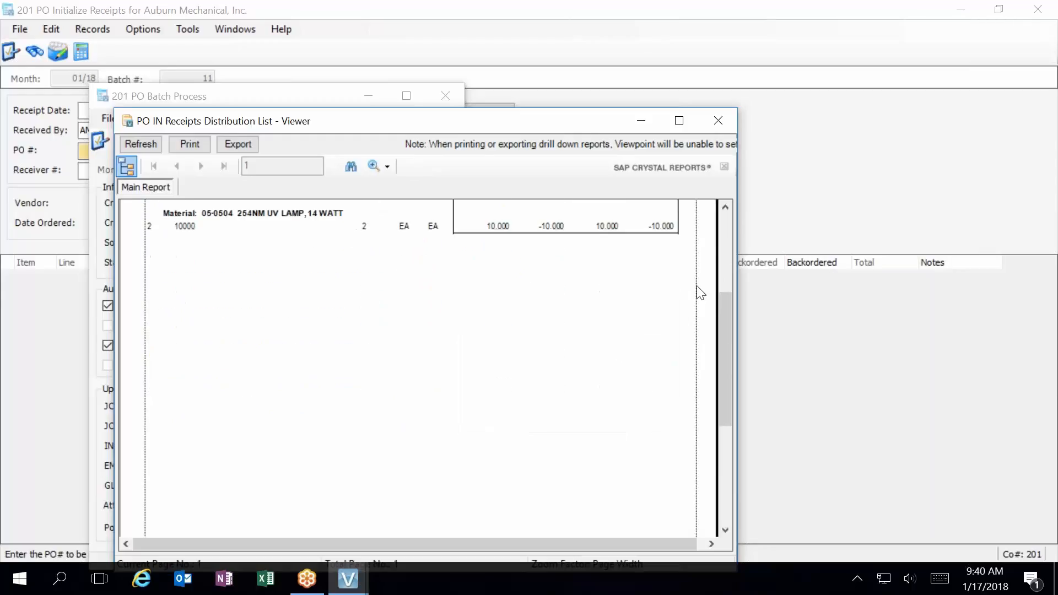
pyautogui.scroll(5, 700, 276)
pyautogui.click(718, 121)
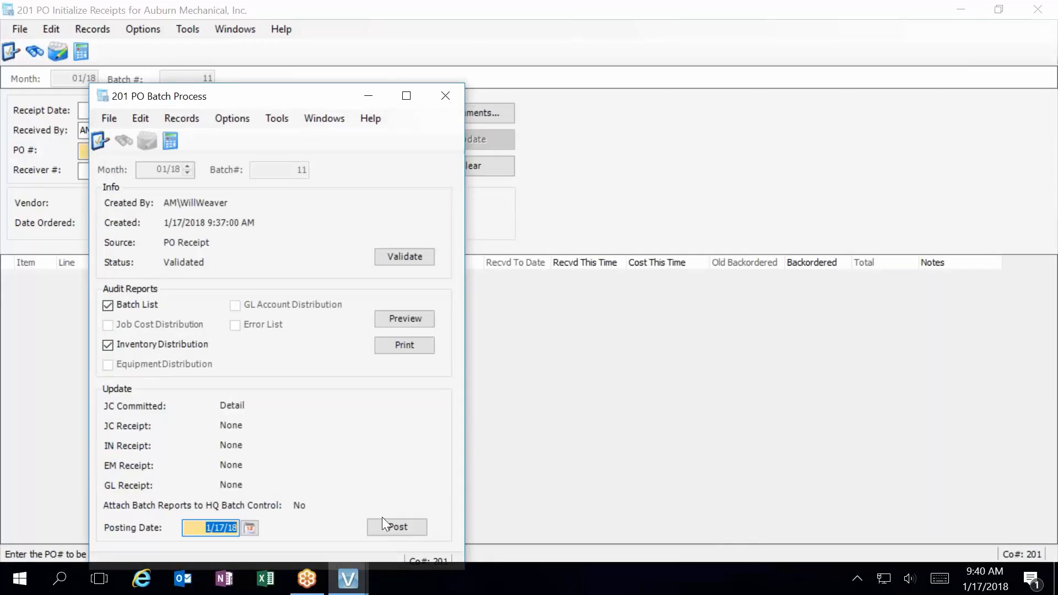
# Step: Post receipts batch 11, acknowledge the update, and return to the main menu
pyautogui.click(398, 528)
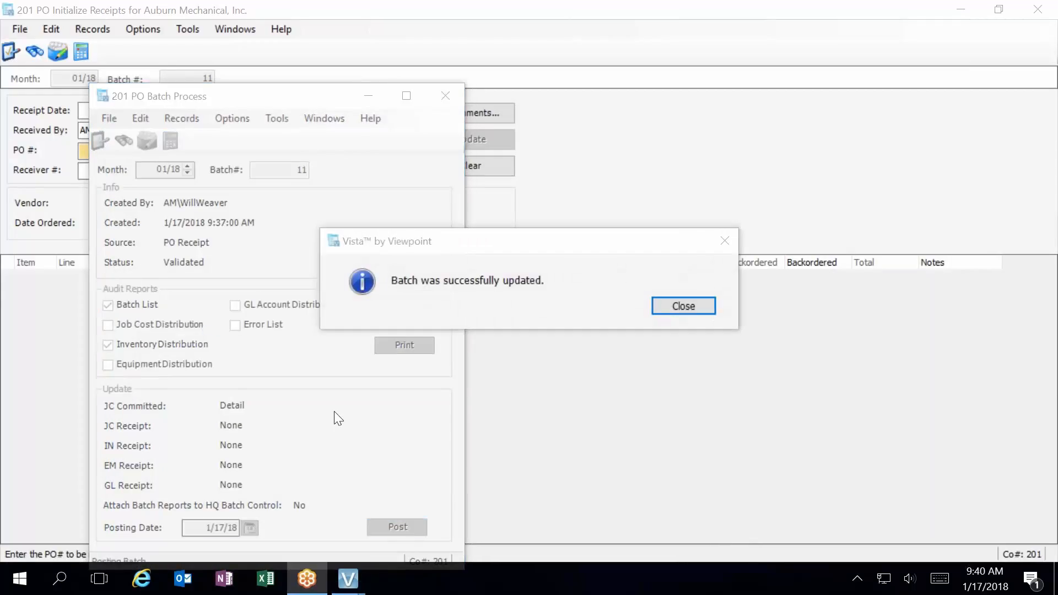
pyautogui.click(677, 305)
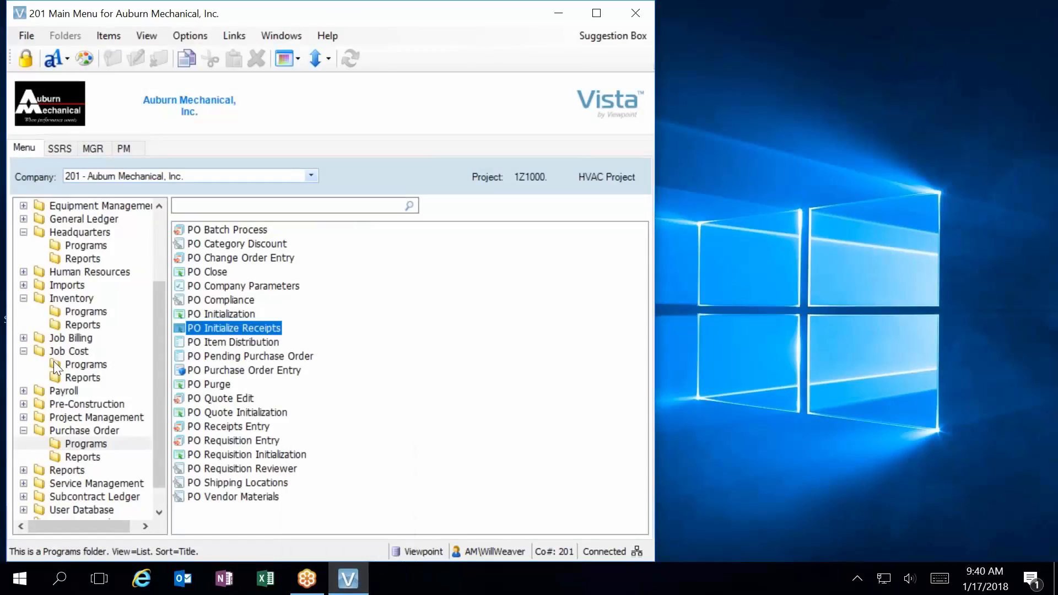
# Step: Open the inventory program IN Location Materials and list the Pure Water Warehouse materials in its grid
pyautogui.click(60, 313)
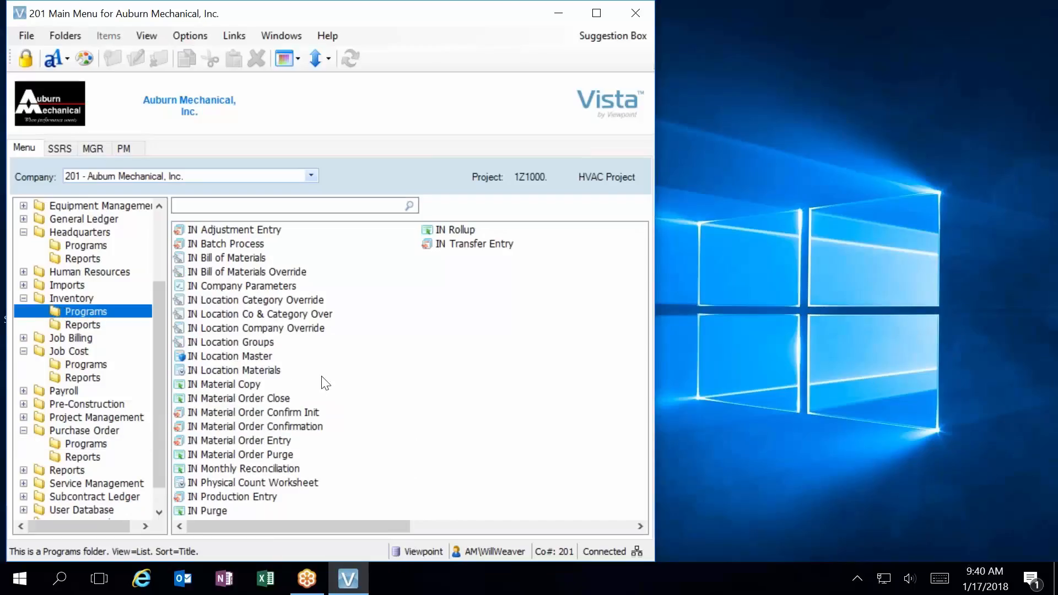
pyautogui.doubleClick(256, 356)
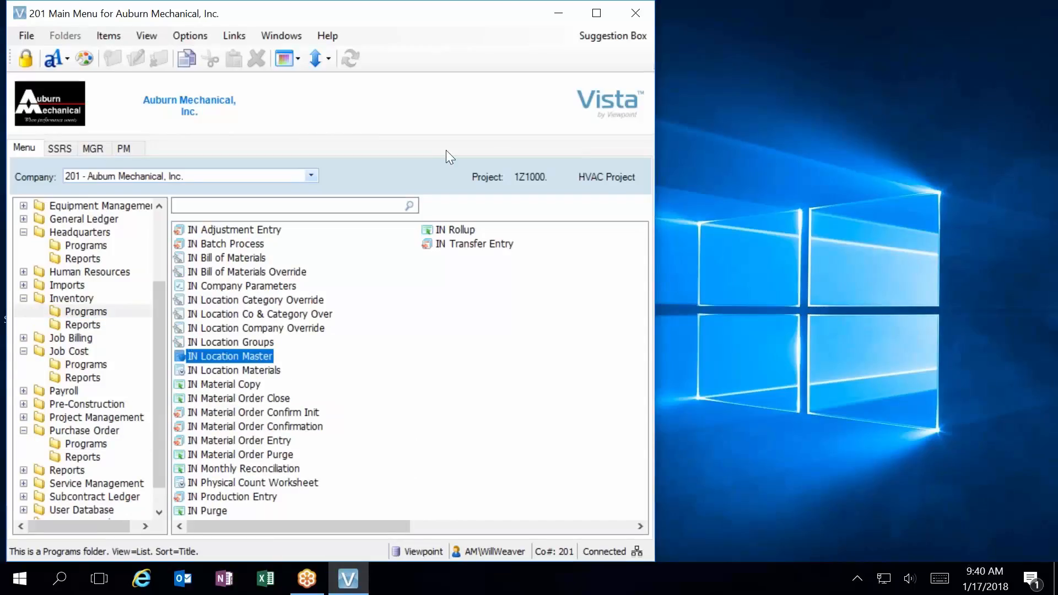
pyautogui.click(688, 33)
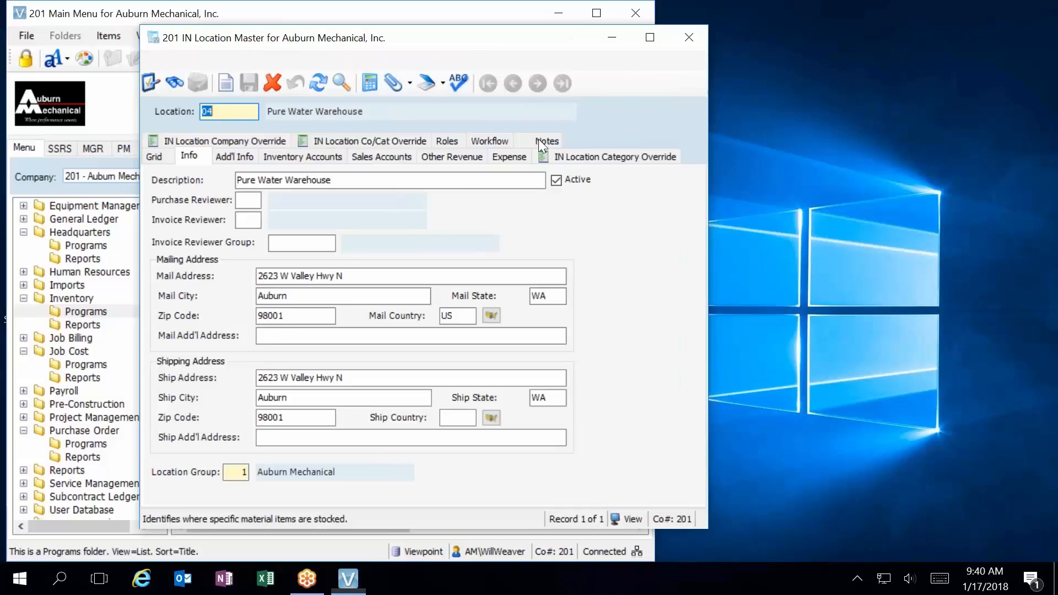
pyautogui.click(209, 371)
pyautogui.doubleClick(209, 370)
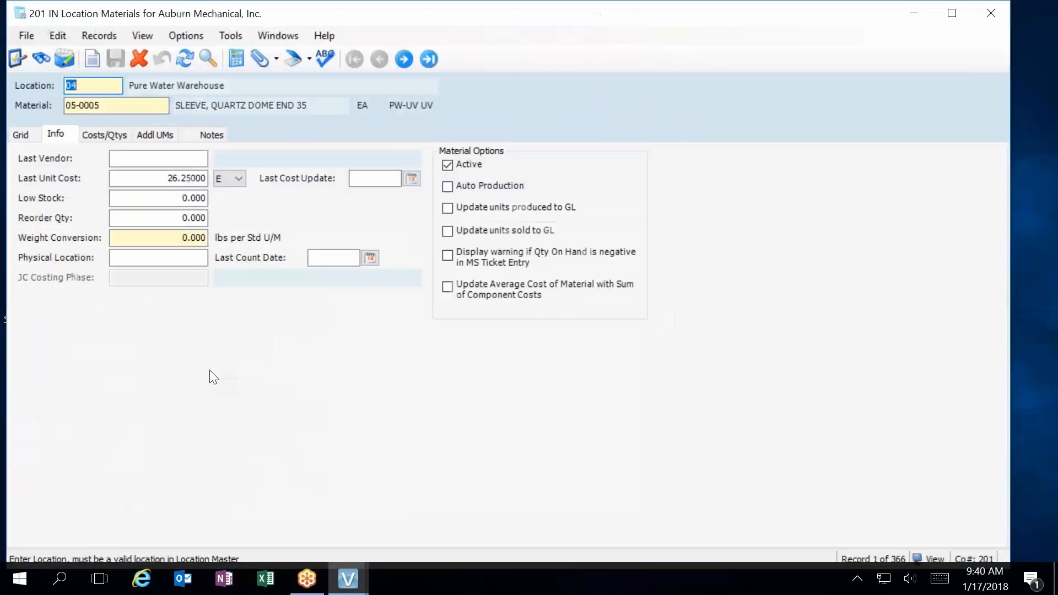
pyautogui.click(23, 133)
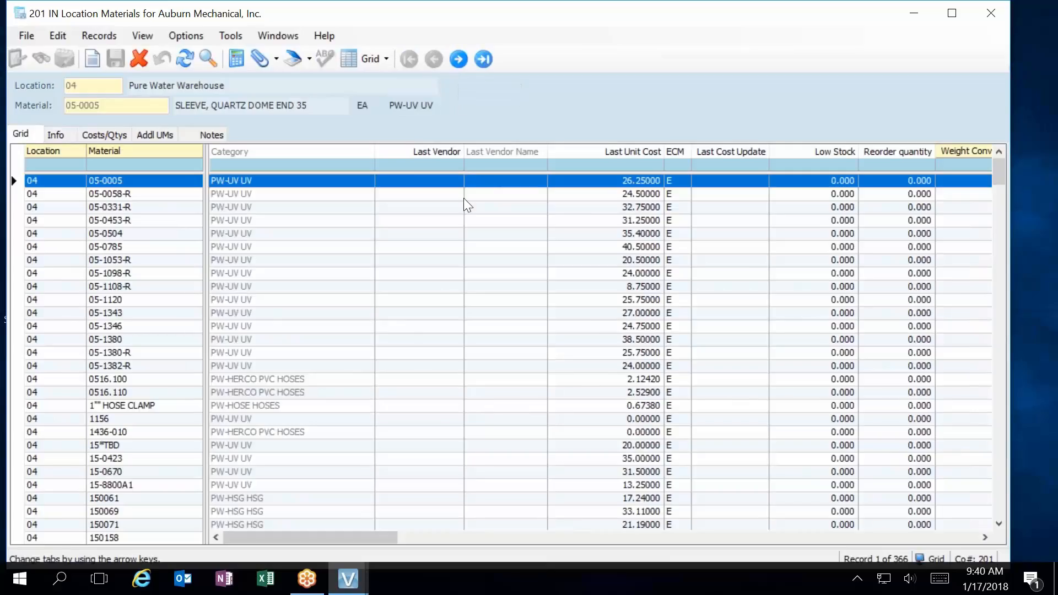
# Step: Examine the on hand, available, on order and received not invoiced quantities of the Pure Water Warehouse materials, and close the form
pyautogui.click(985, 537)
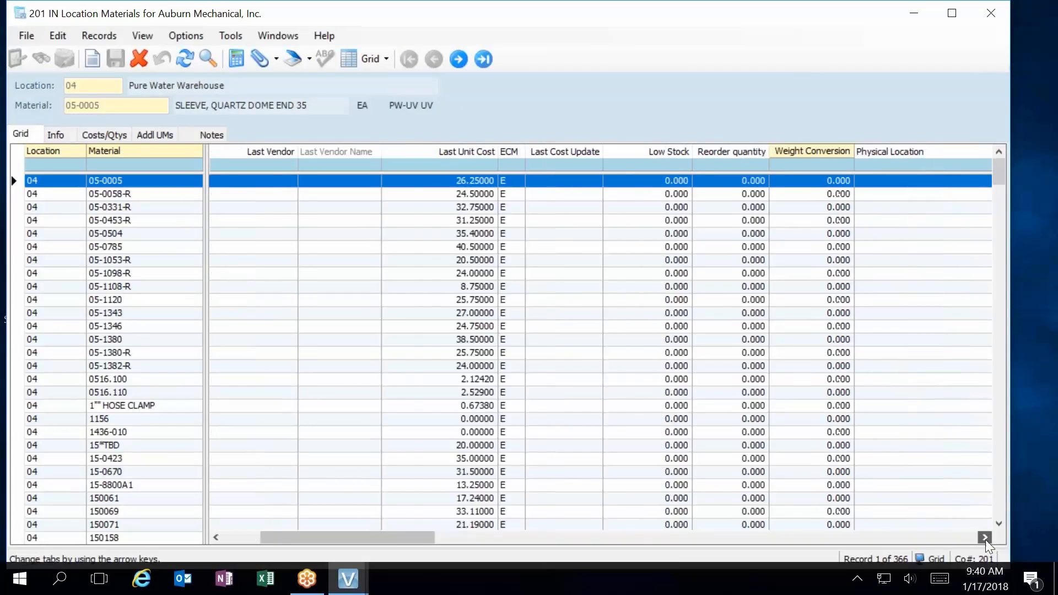
pyautogui.click(985, 538)
pyautogui.click(986, 538)
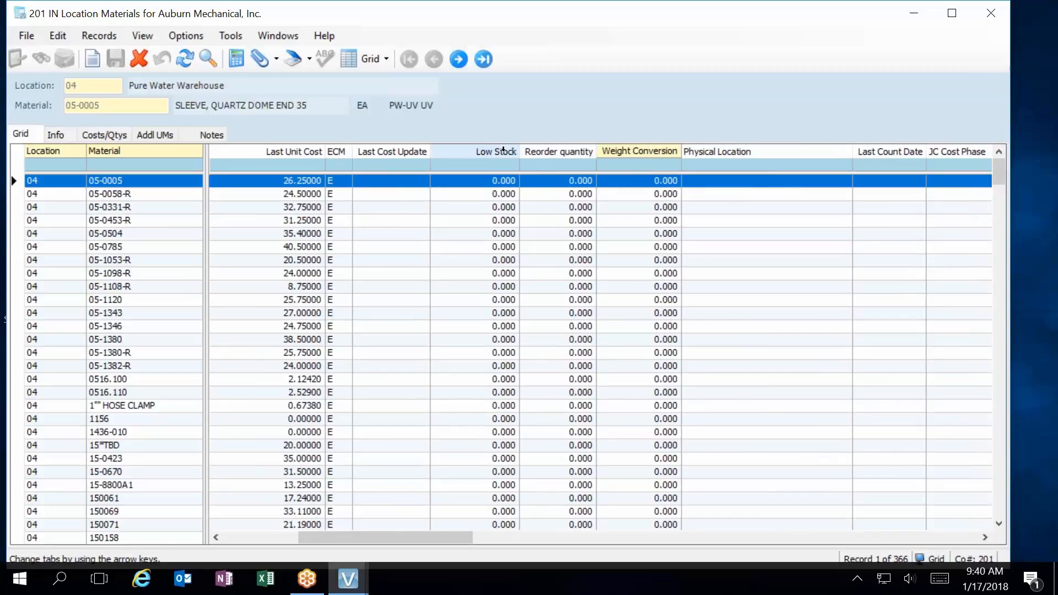
pyautogui.click(986, 537)
pyautogui.click(986, 537)
pyautogui.click(986, 537)
pyautogui.click(986, 538)
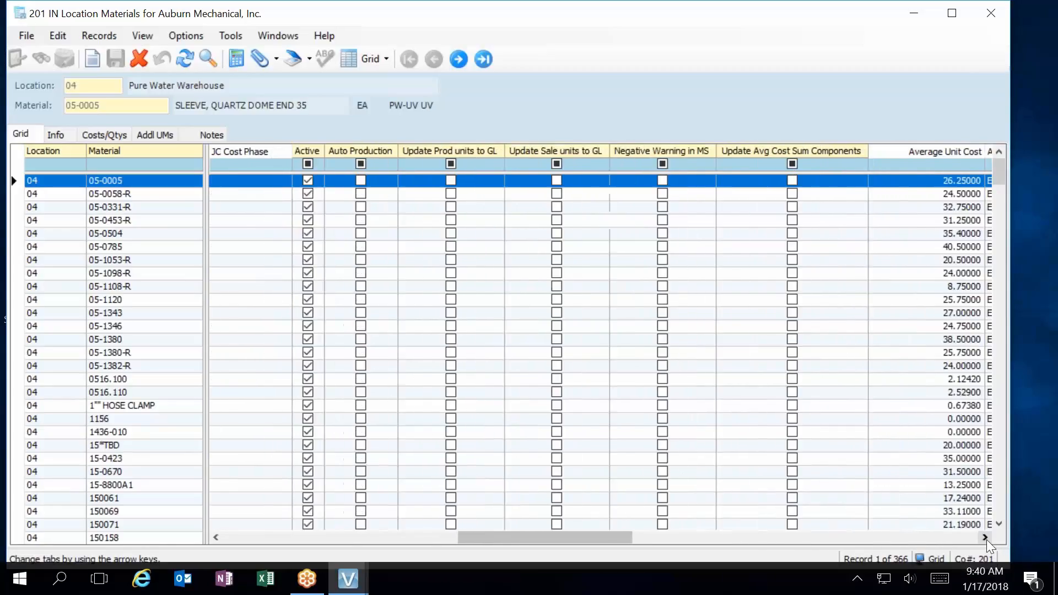
pyautogui.click(986, 538)
pyautogui.click(986, 537)
pyautogui.click(986, 538)
pyautogui.click(986, 537)
pyautogui.click(986, 537)
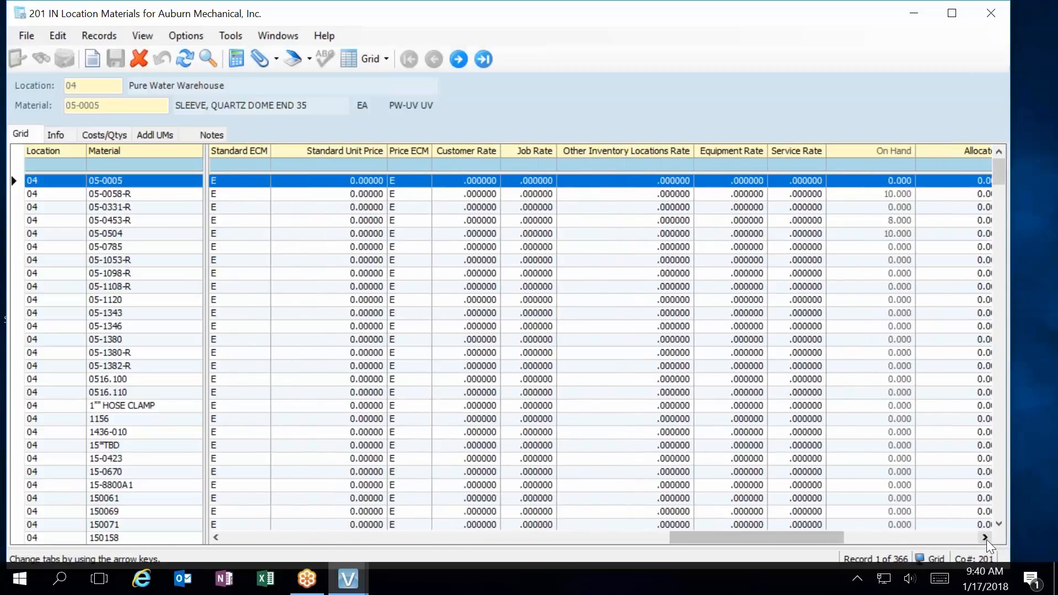
pyautogui.click(986, 538)
pyautogui.click(986, 538)
pyautogui.click(985, 537)
pyautogui.click(986, 538)
pyautogui.click(986, 537)
pyautogui.click(986, 538)
pyautogui.click(986, 537)
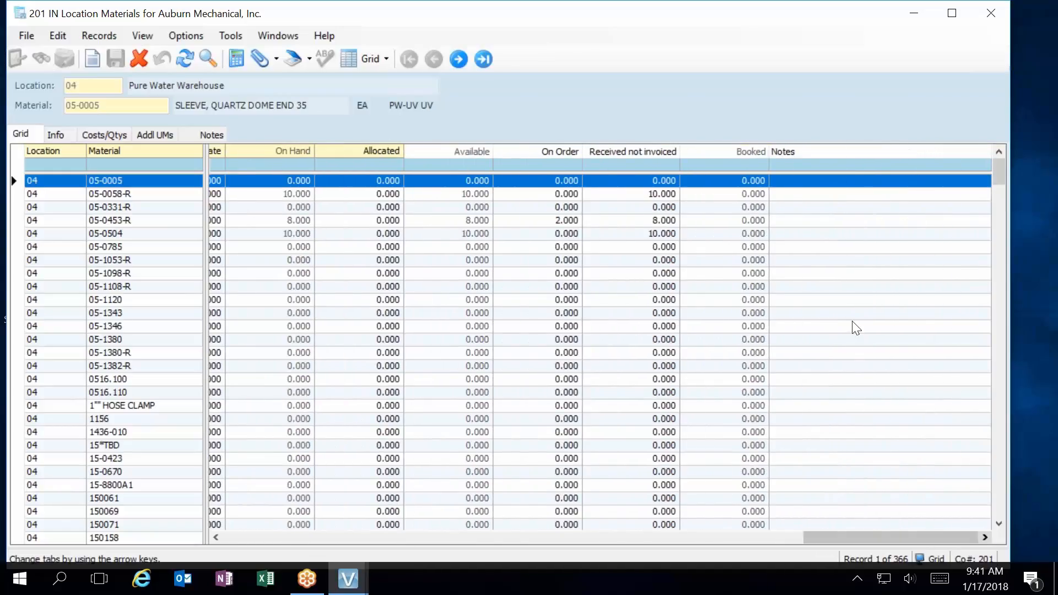
pyautogui.click(645, 164)
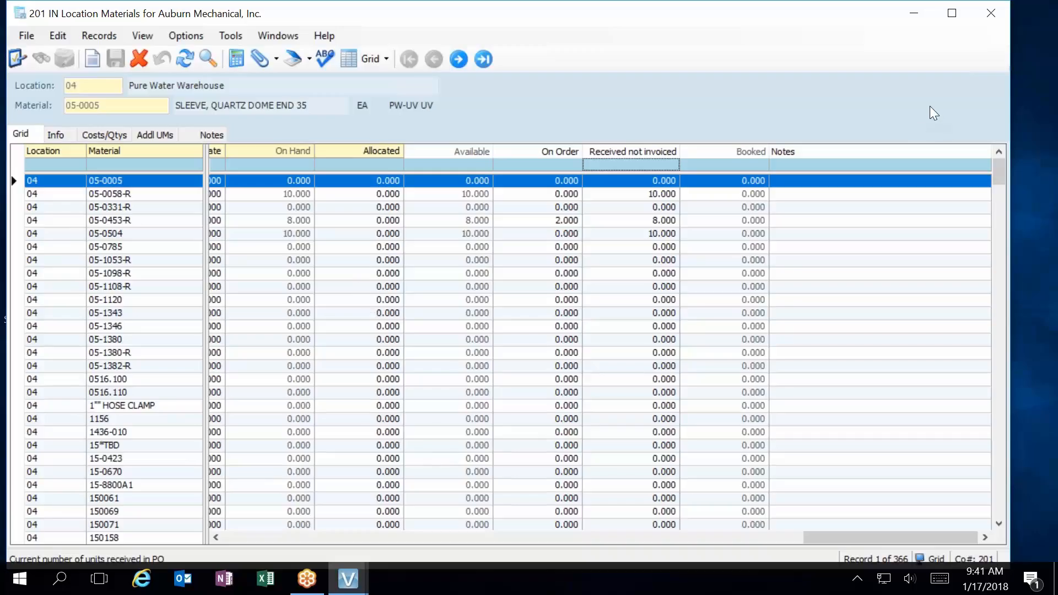
pyautogui.click(990, 12)
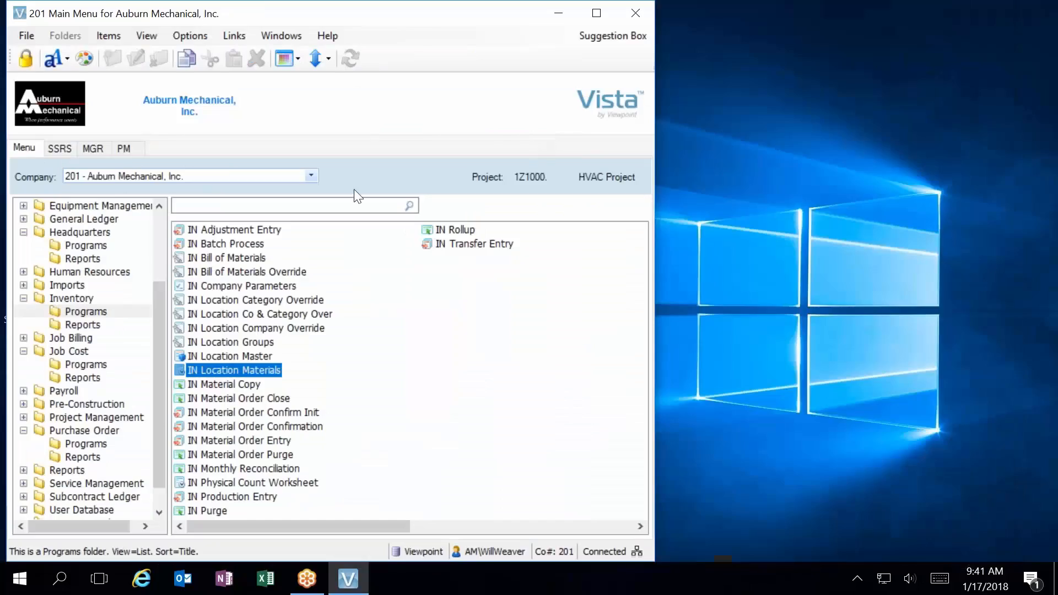